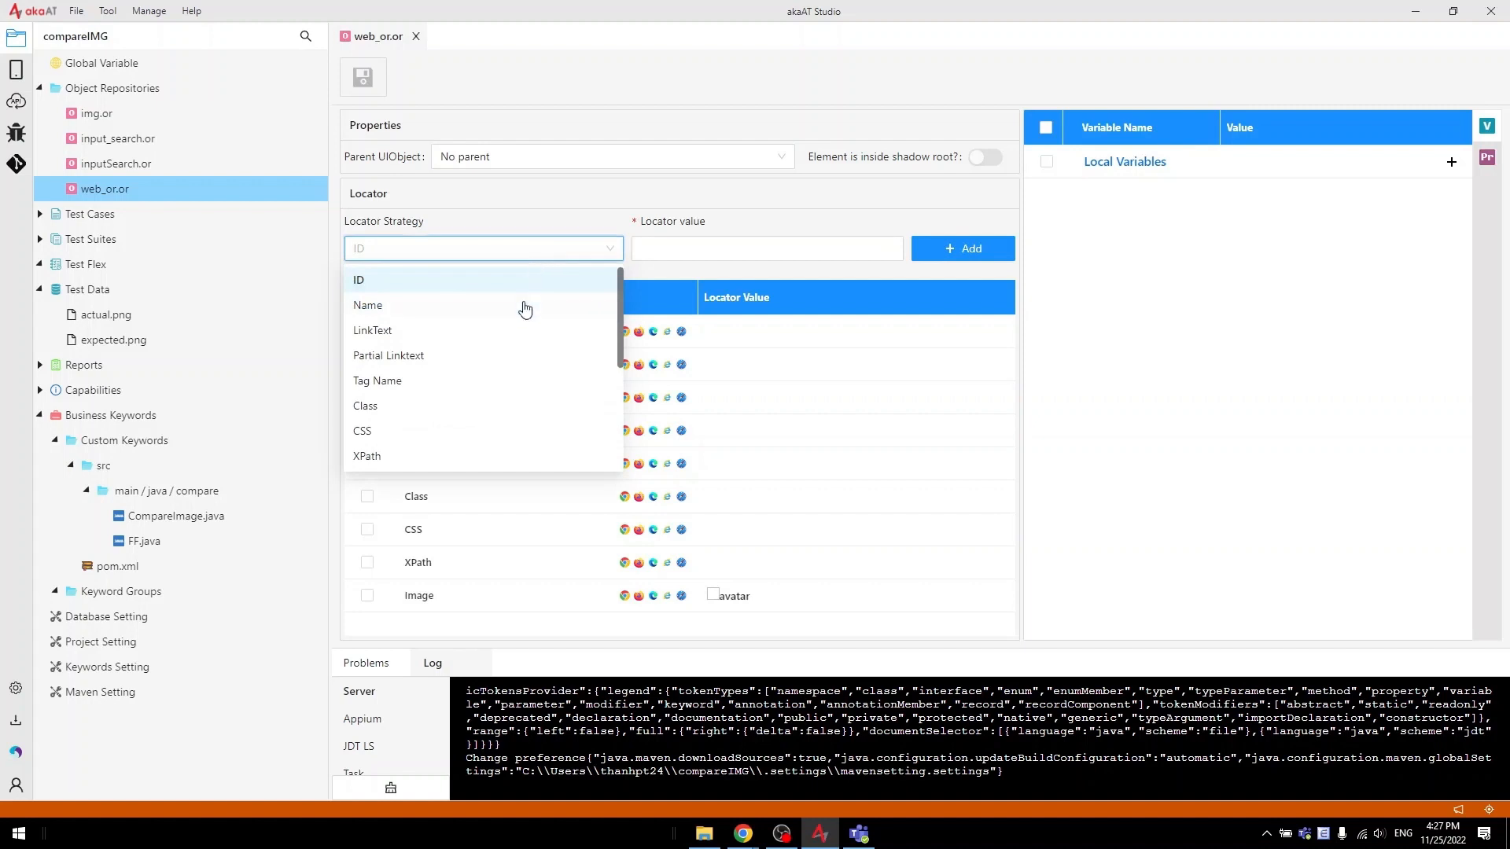
Examine the full list of locator strategy options for the web_or.or object, leaving the strategy on ID
{"action": "scroll", "coordinate": [518, 338], "scroll_direction": "down", "scroll_amount": 2}
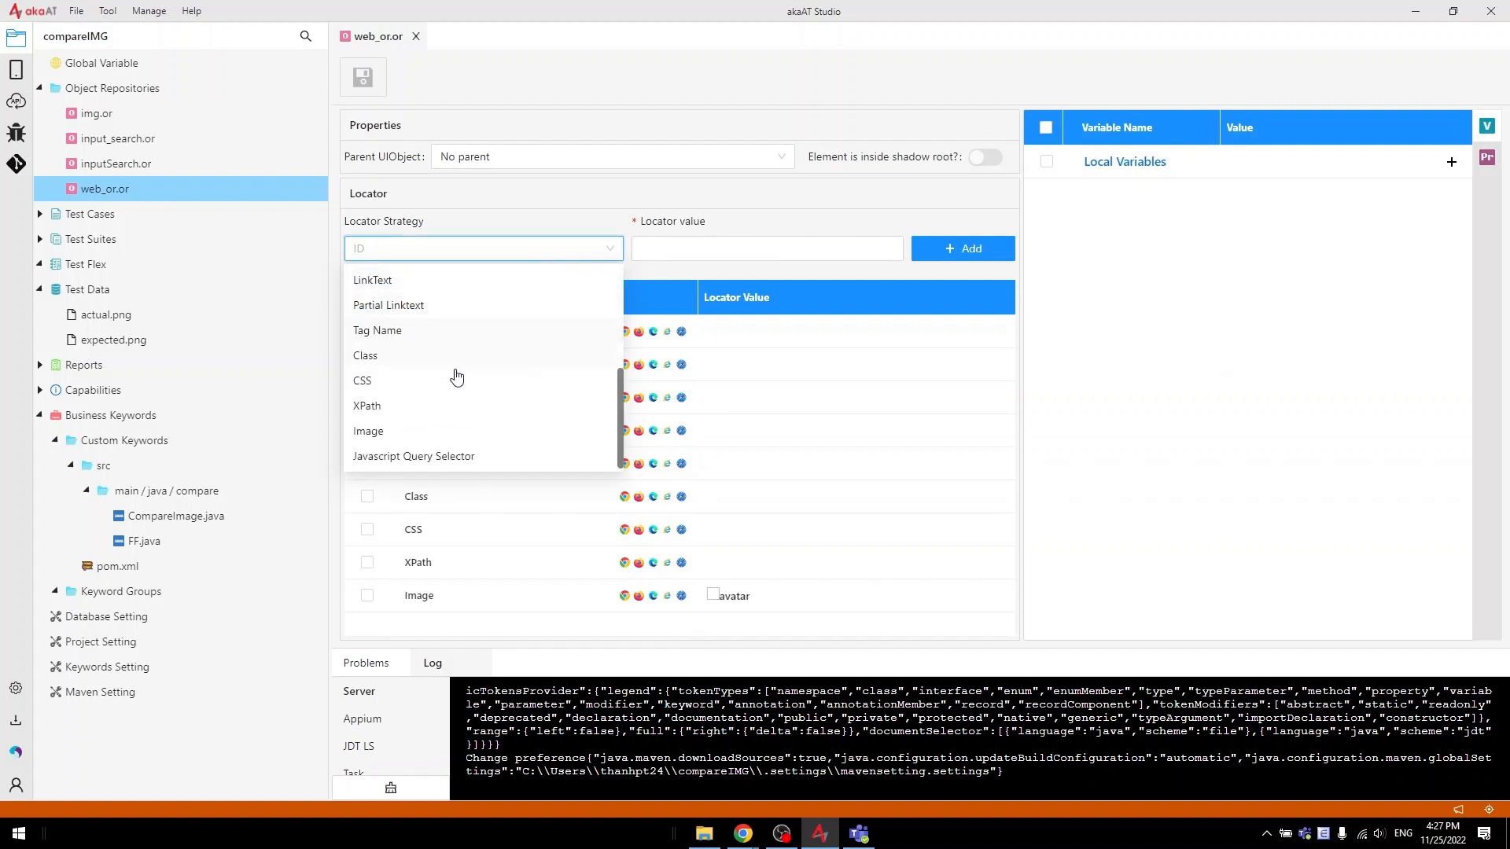
{"action": "scroll", "coordinate": [549, 391], "scroll_direction": "up", "scroll_amount": 2}
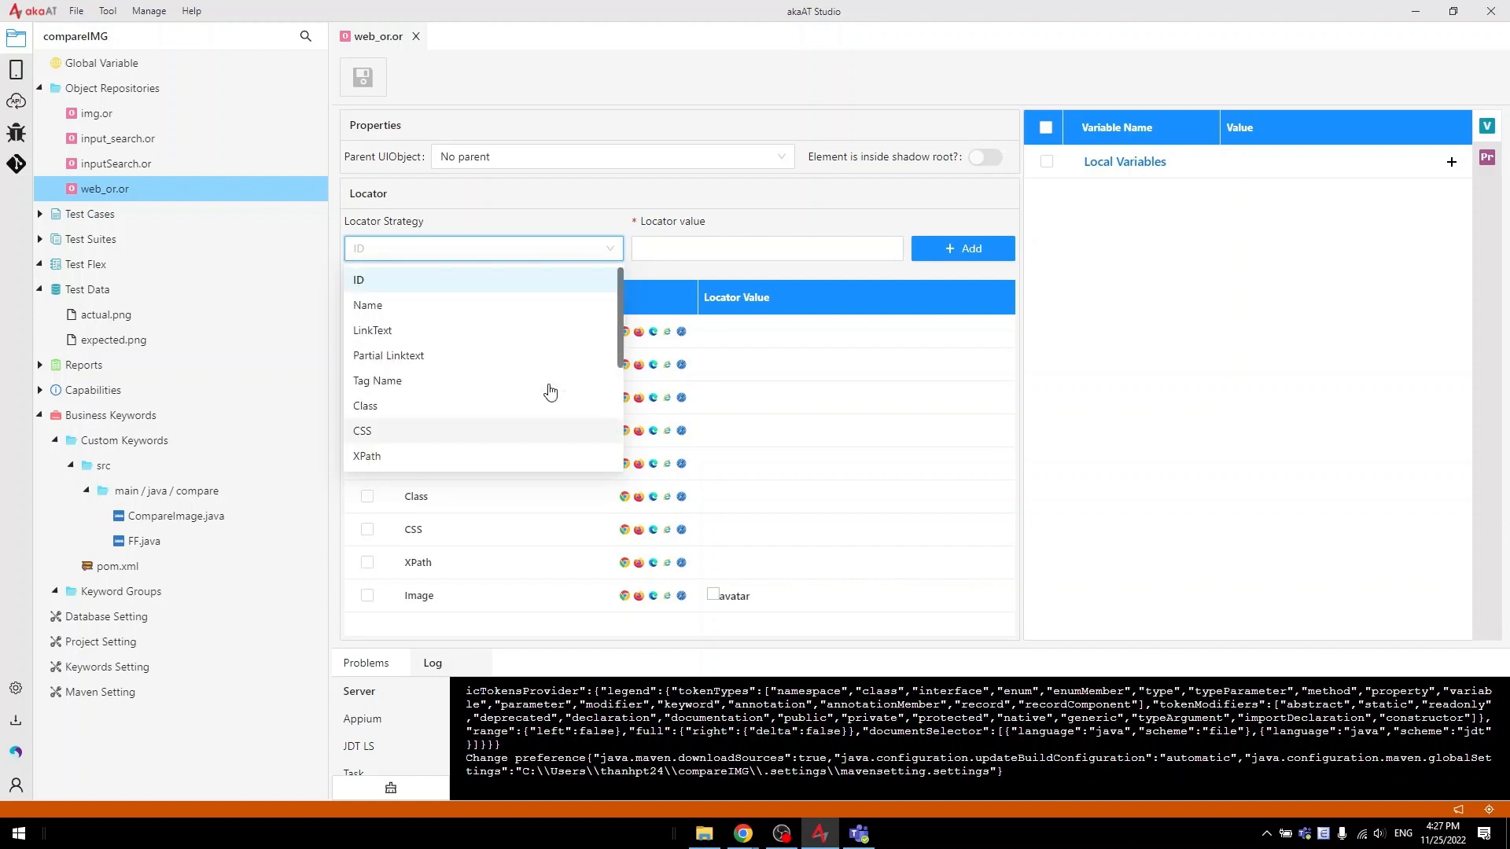
{"action": "left_click", "coordinate": [616, 85]}
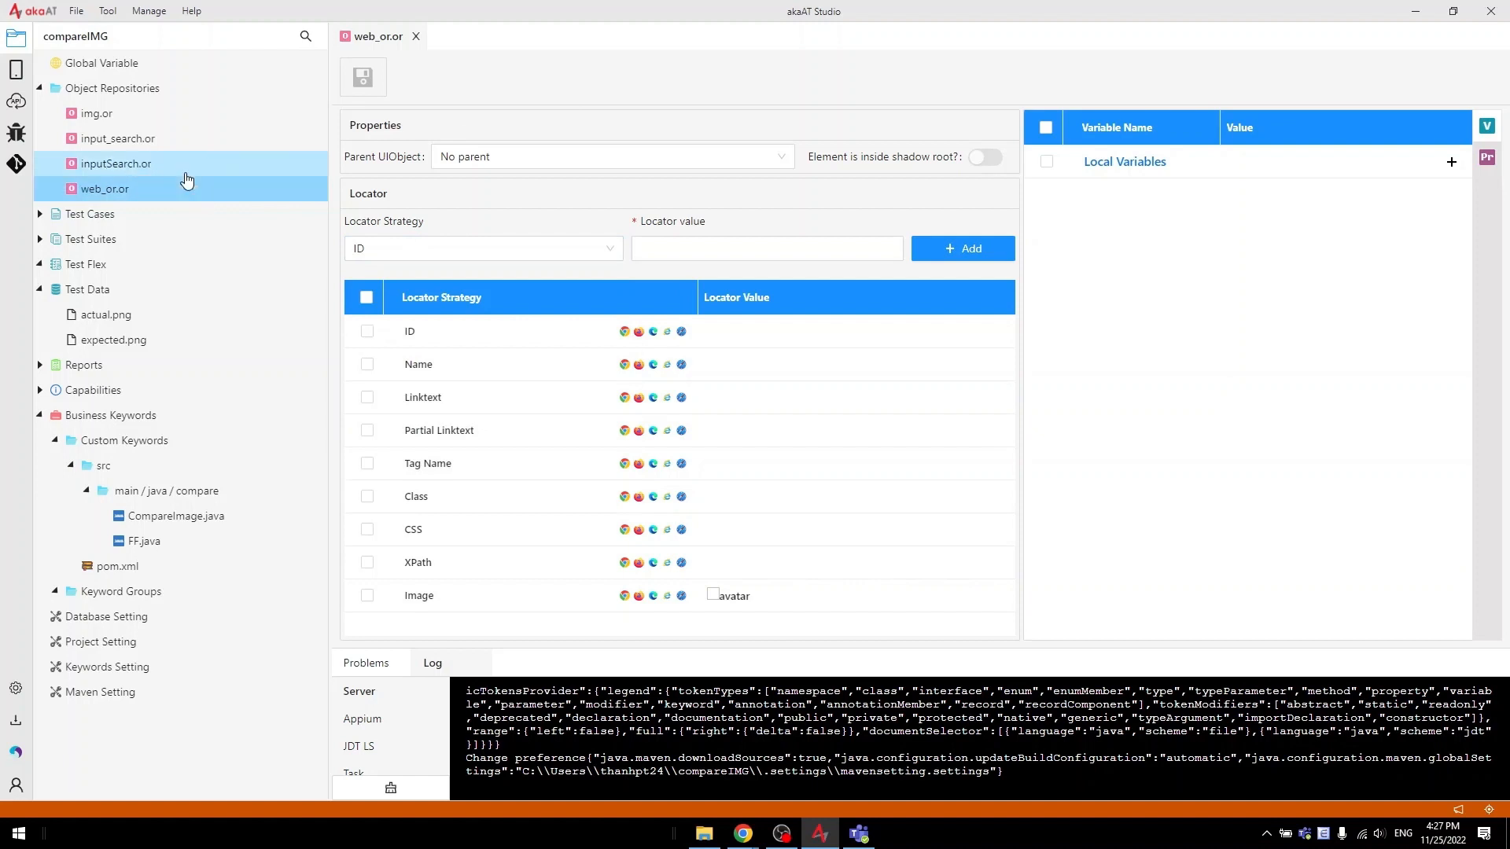
Create a Mobile UI Object named mobile_or in Object Repositories
{"action": "left_click", "coordinate": [170, 95]}
{"action": "right_click", "coordinate": [169, 94]}
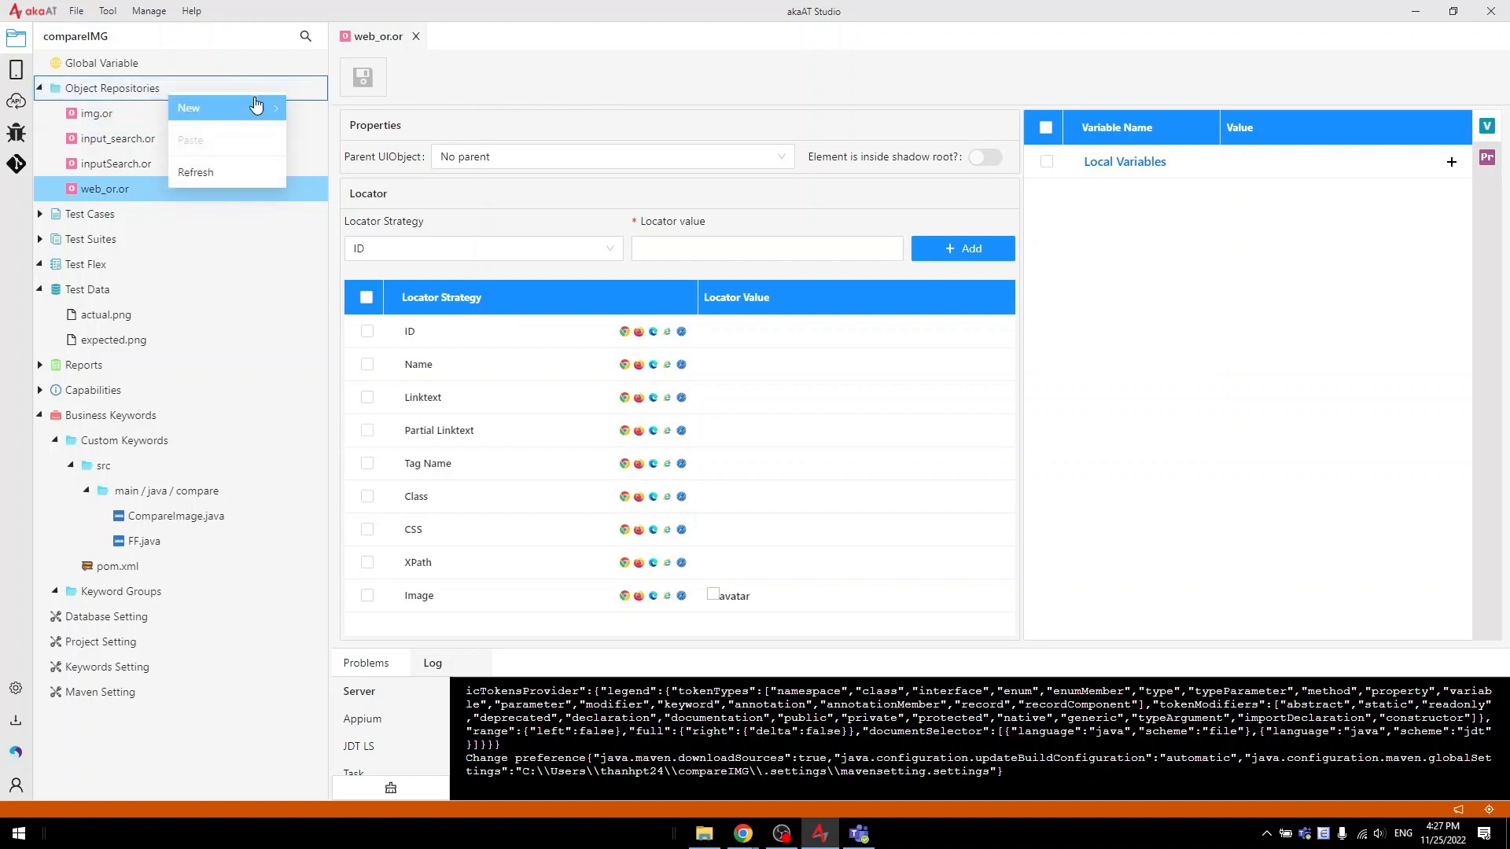
{"action": "mouse_move", "coordinate": [253, 108]}
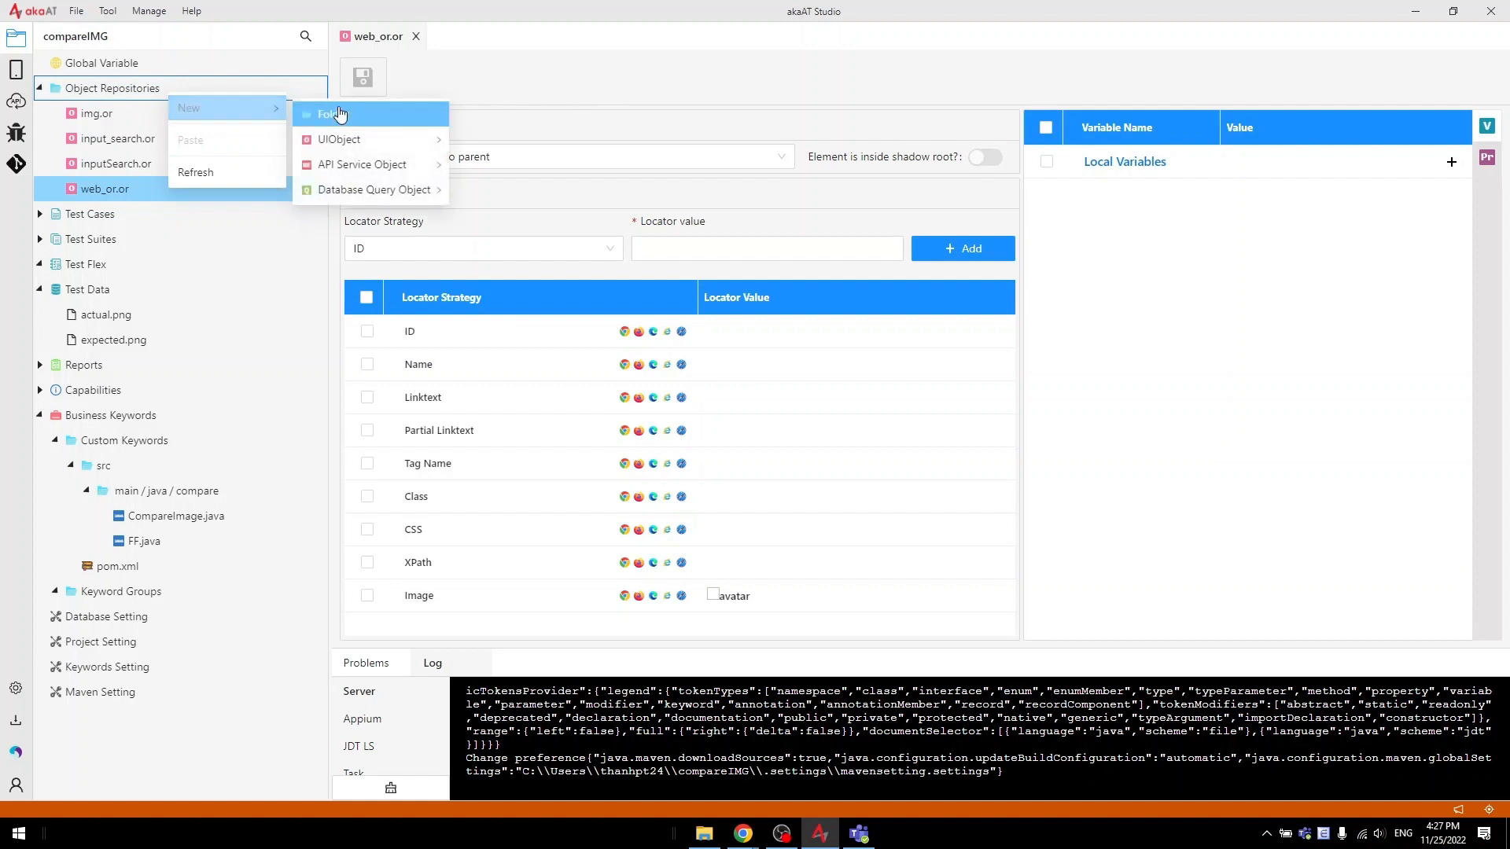
{"action": "mouse_move", "coordinate": [370, 139]}
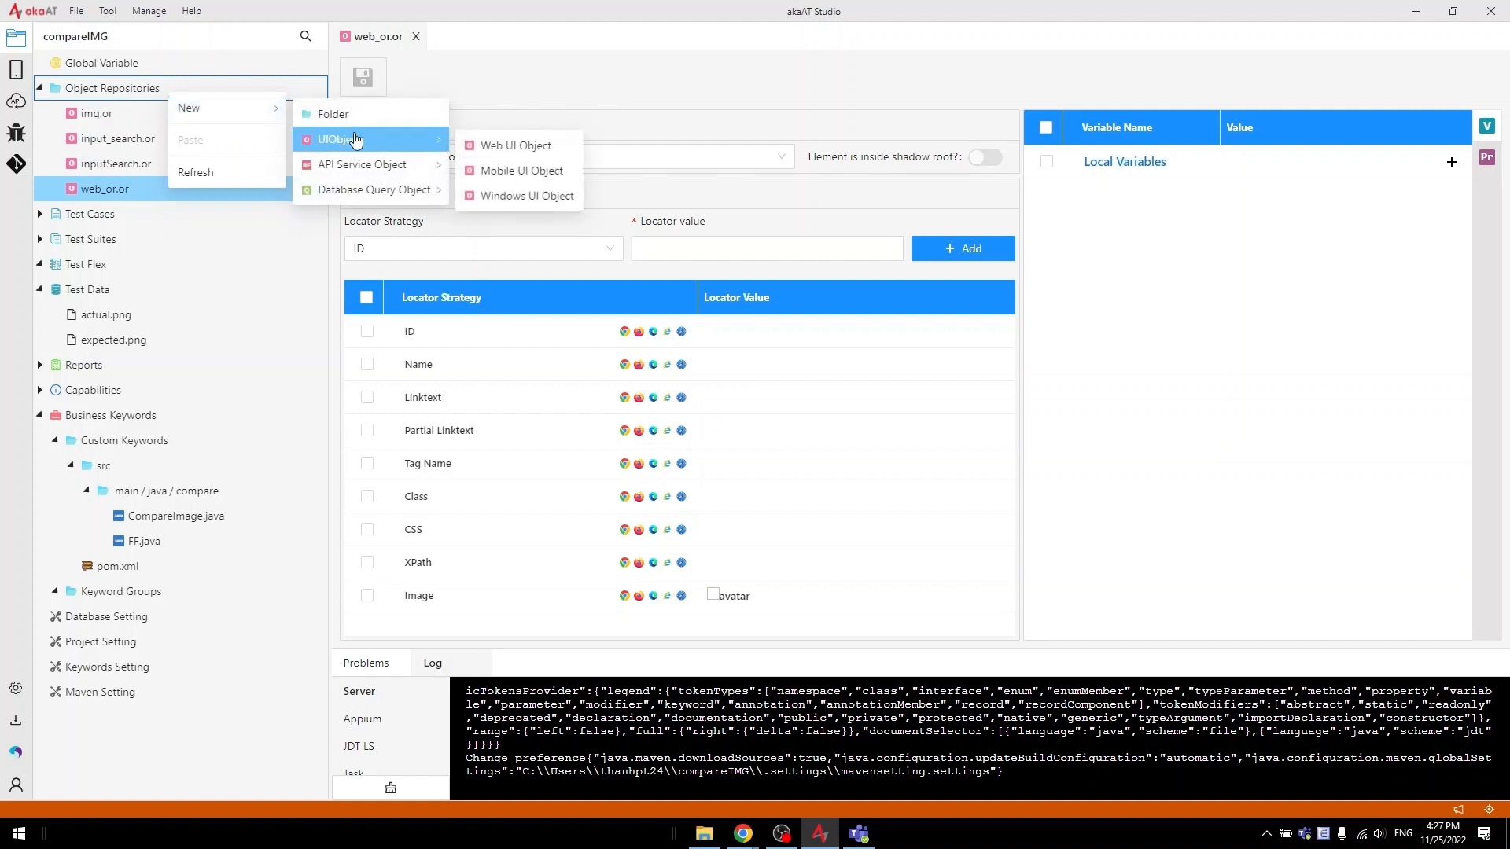
{"action": "left_click", "coordinate": [521, 172]}
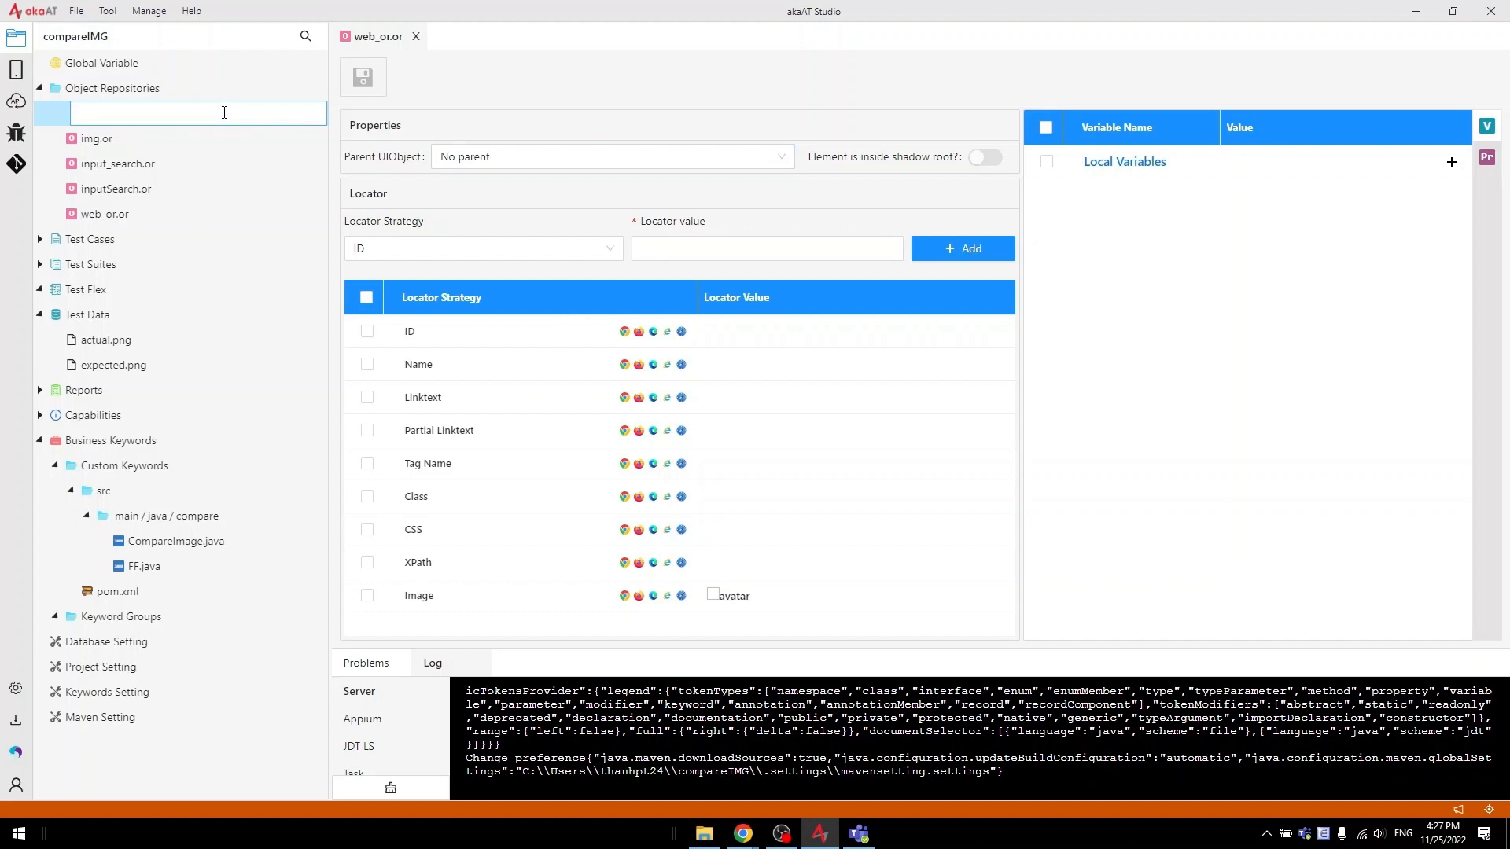
{"action": "type", "text": "mobile_or"}
{"action": "key", "text": "Return"}
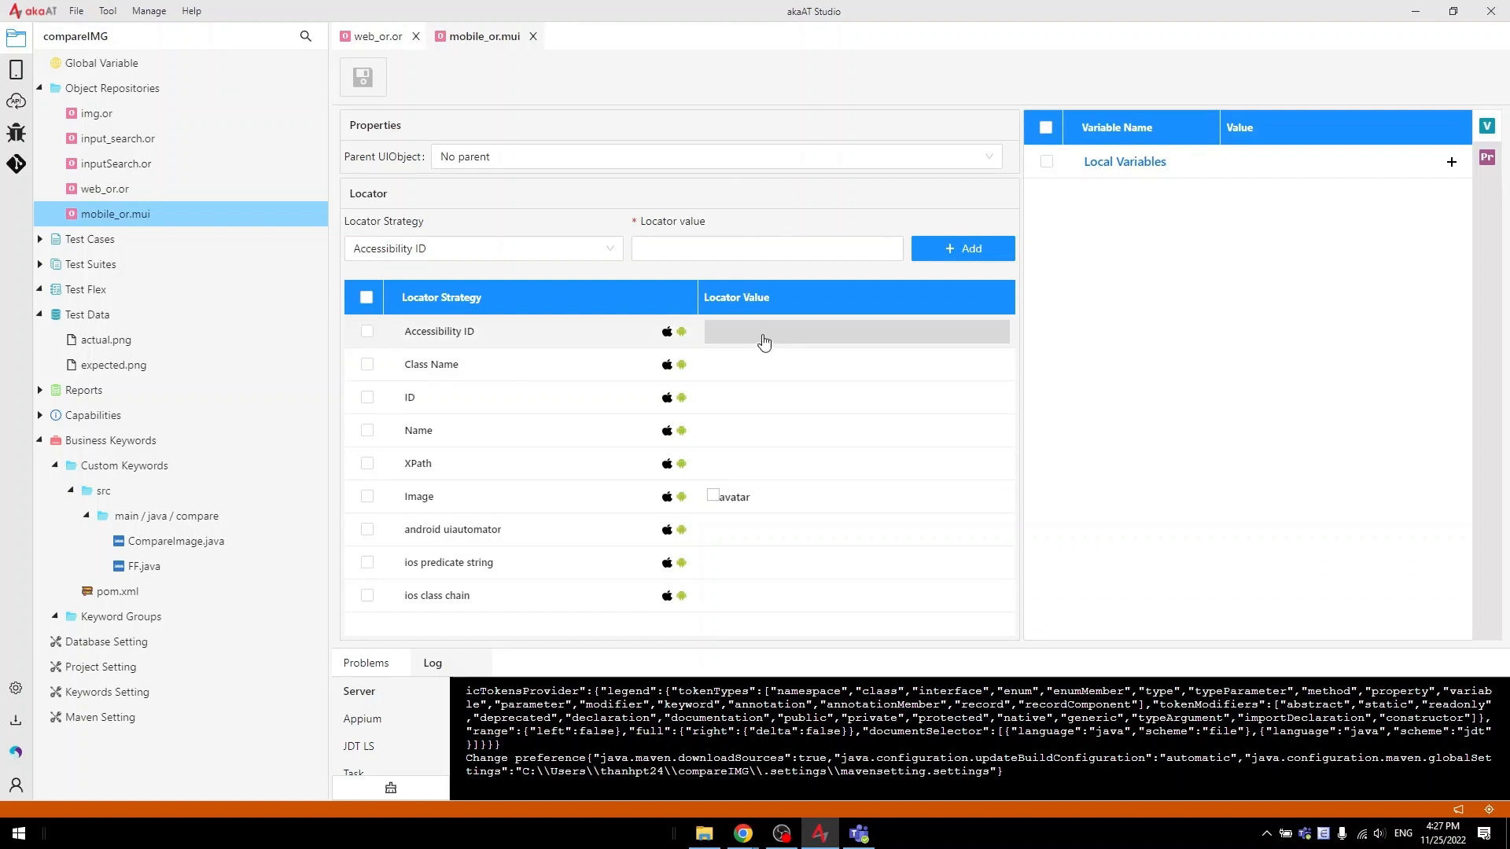
Examine the locator strategy options of the mobile_or object and the iOS platform marker of its Accessibility ID locator
{"action": "left_click", "coordinate": [404, 247]}
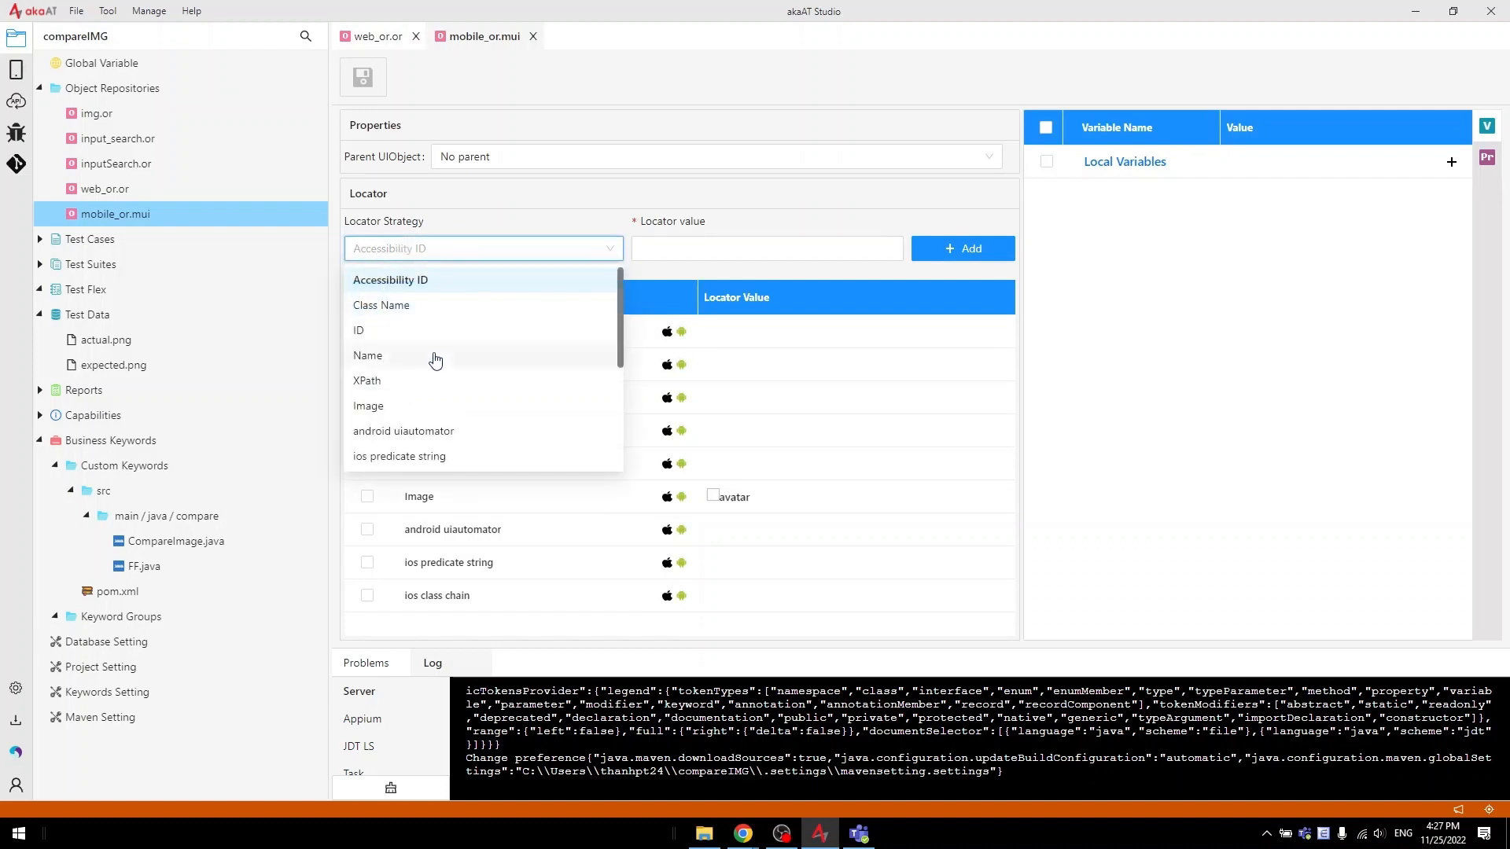
{"action": "scroll", "coordinate": [434, 358], "scroll_direction": "down", "scroll_amount": 1}
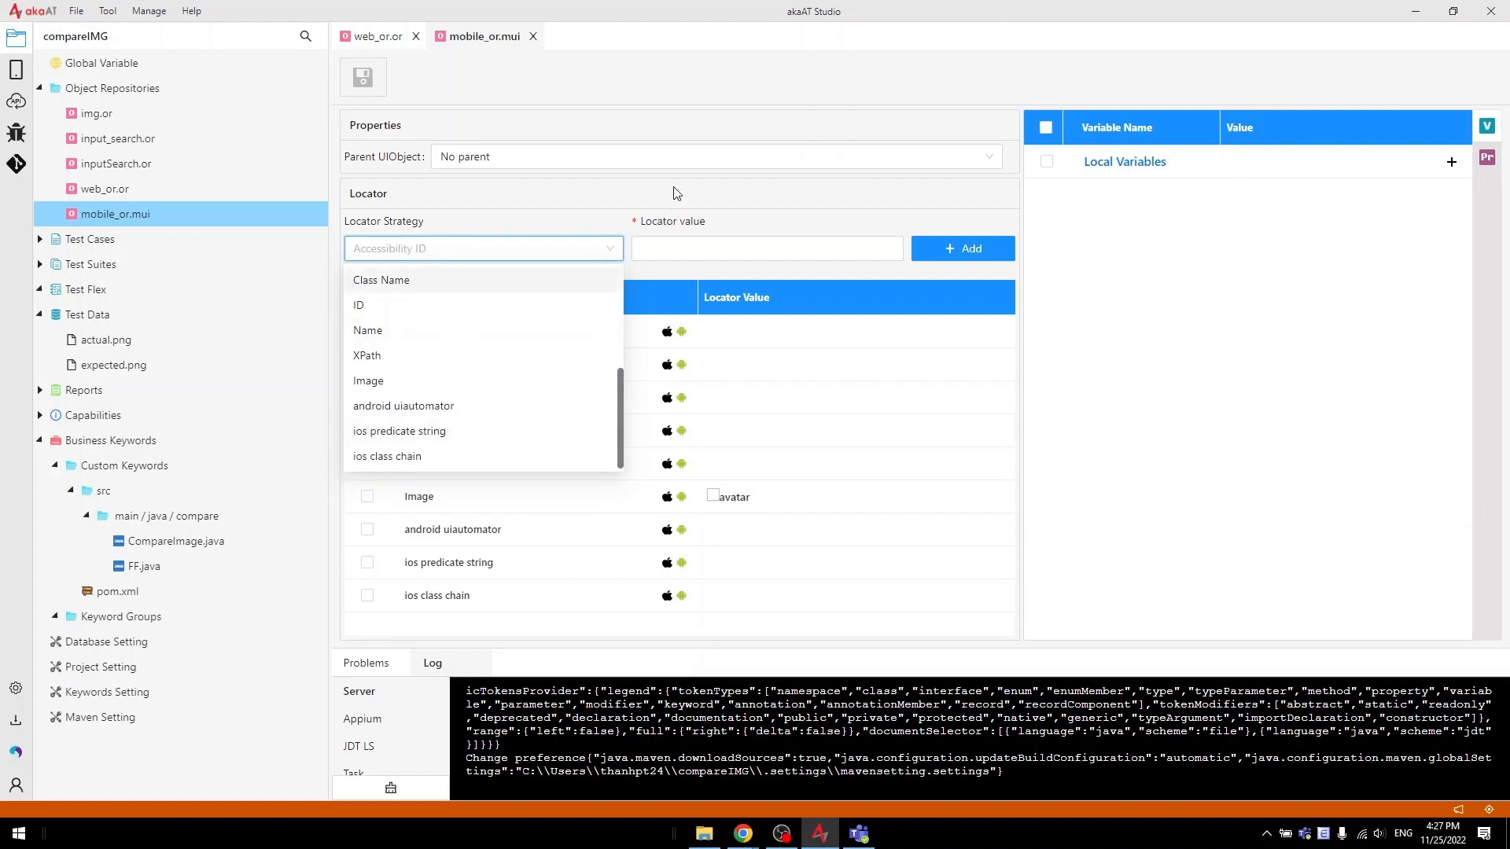
{"action": "left_click", "coordinate": [680, 216]}
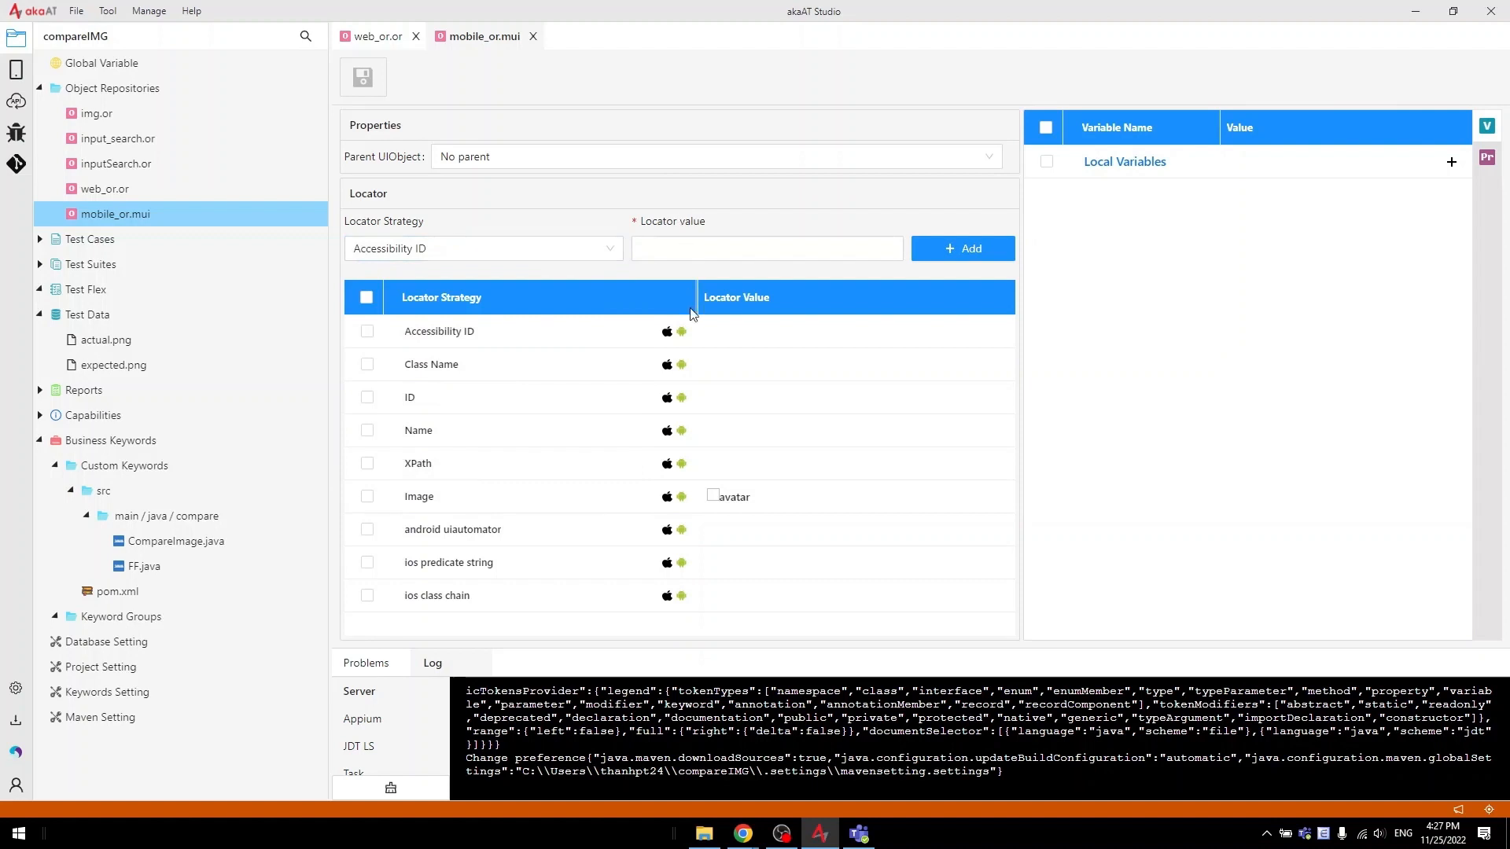
{"action": "left_click", "coordinate": [666, 333]}
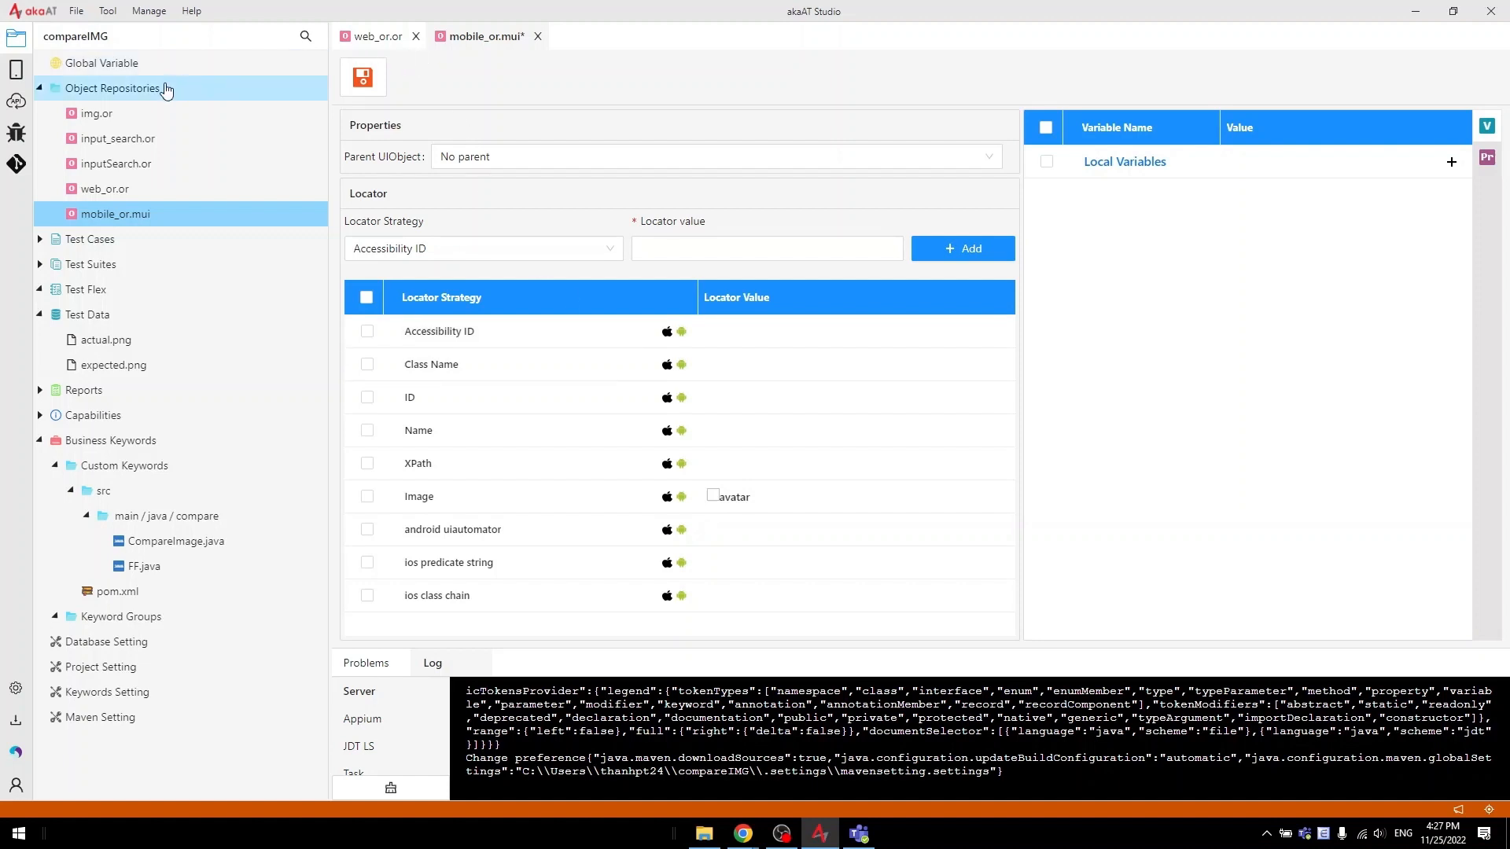
Create a Windows UI Object named window_or in Object Repositories and view its locator strategy options
{"action": "right_click", "coordinate": [143, 93]}
{"action": "mouse_move", "coordinate": [200, 110]}
{"action": "mouse_move", "coordinate": [326, 142]}
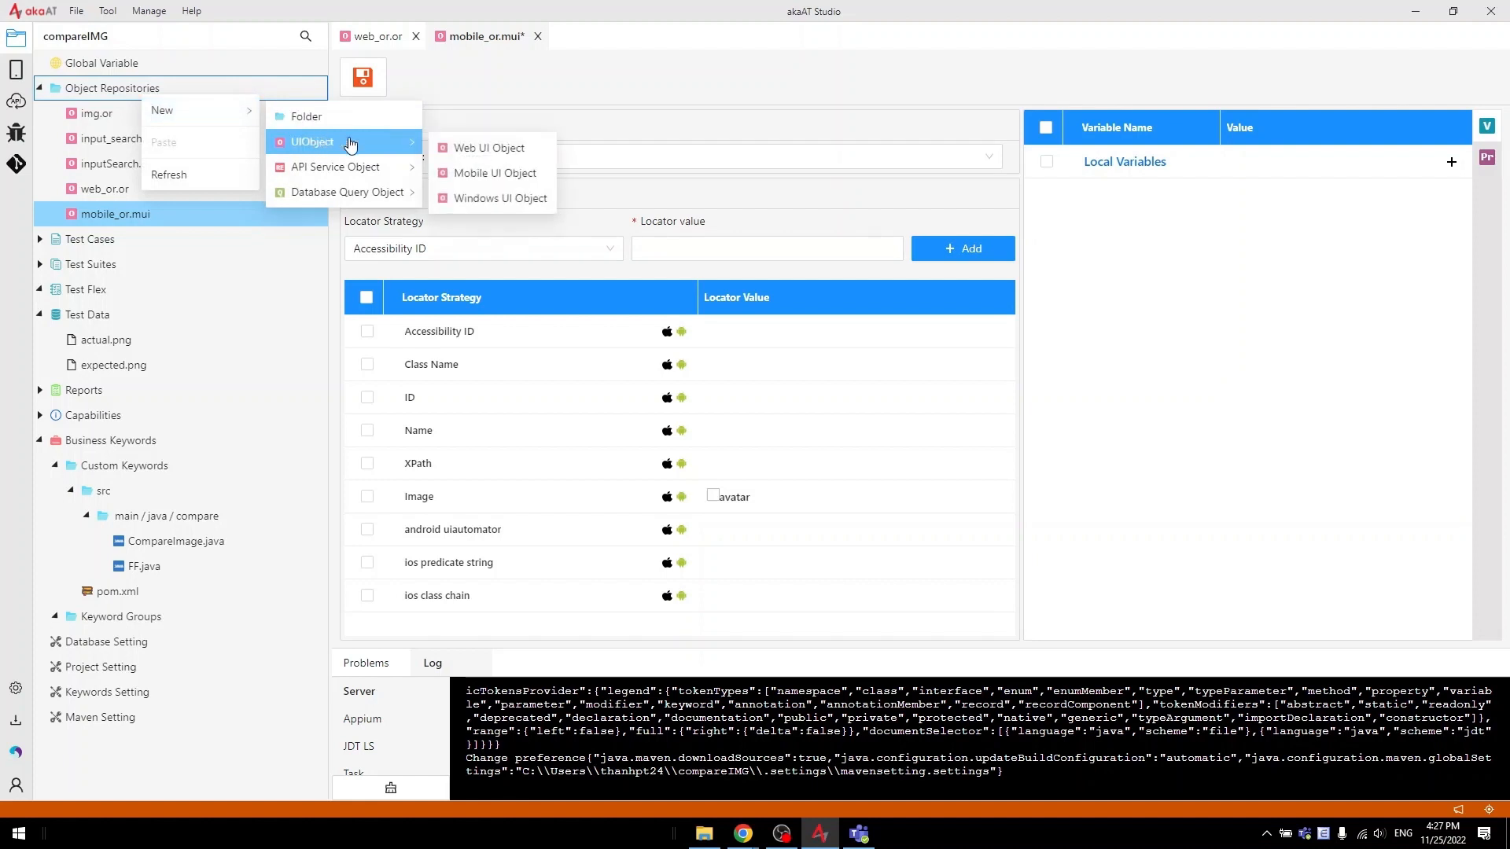
{"action": "left_click", "coordinate": [482, 198]}
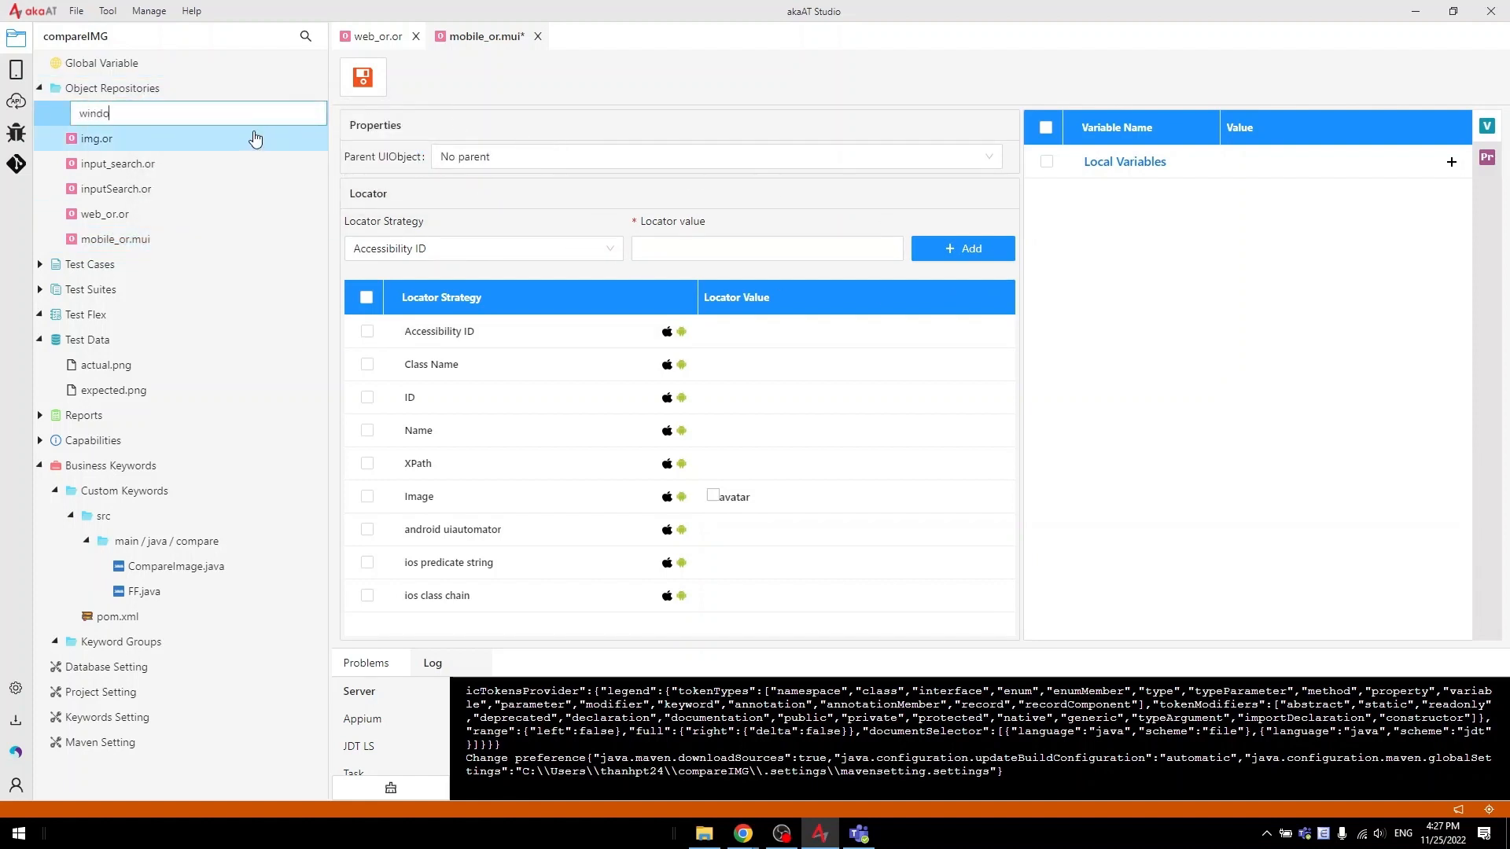
{"action": "type", "text": "window_or"}
{"action": "key", "text": "Return"}
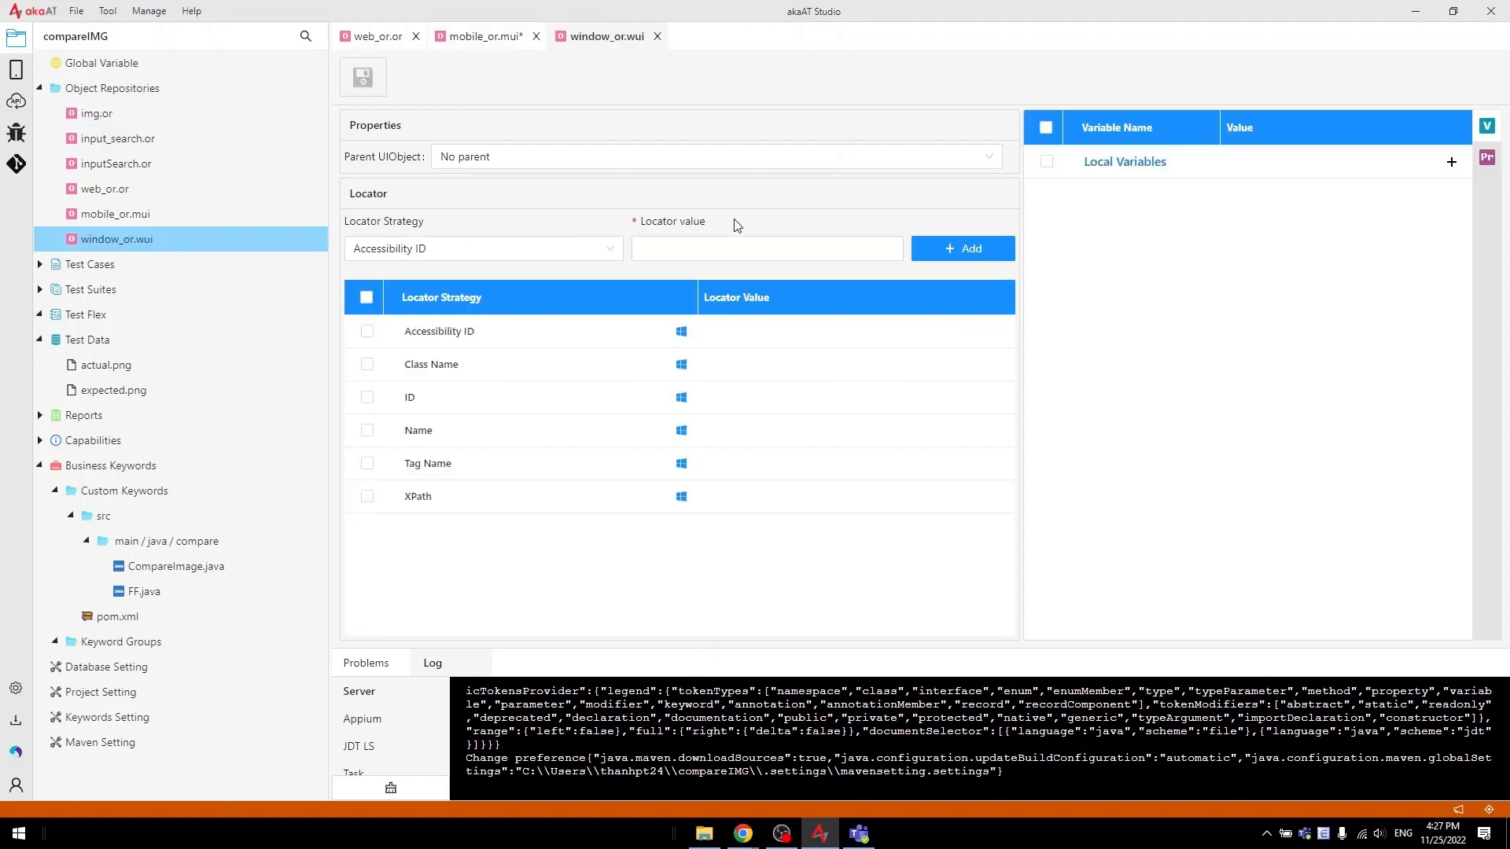
{"action": "left_click", "coordinate": [487, 247]}
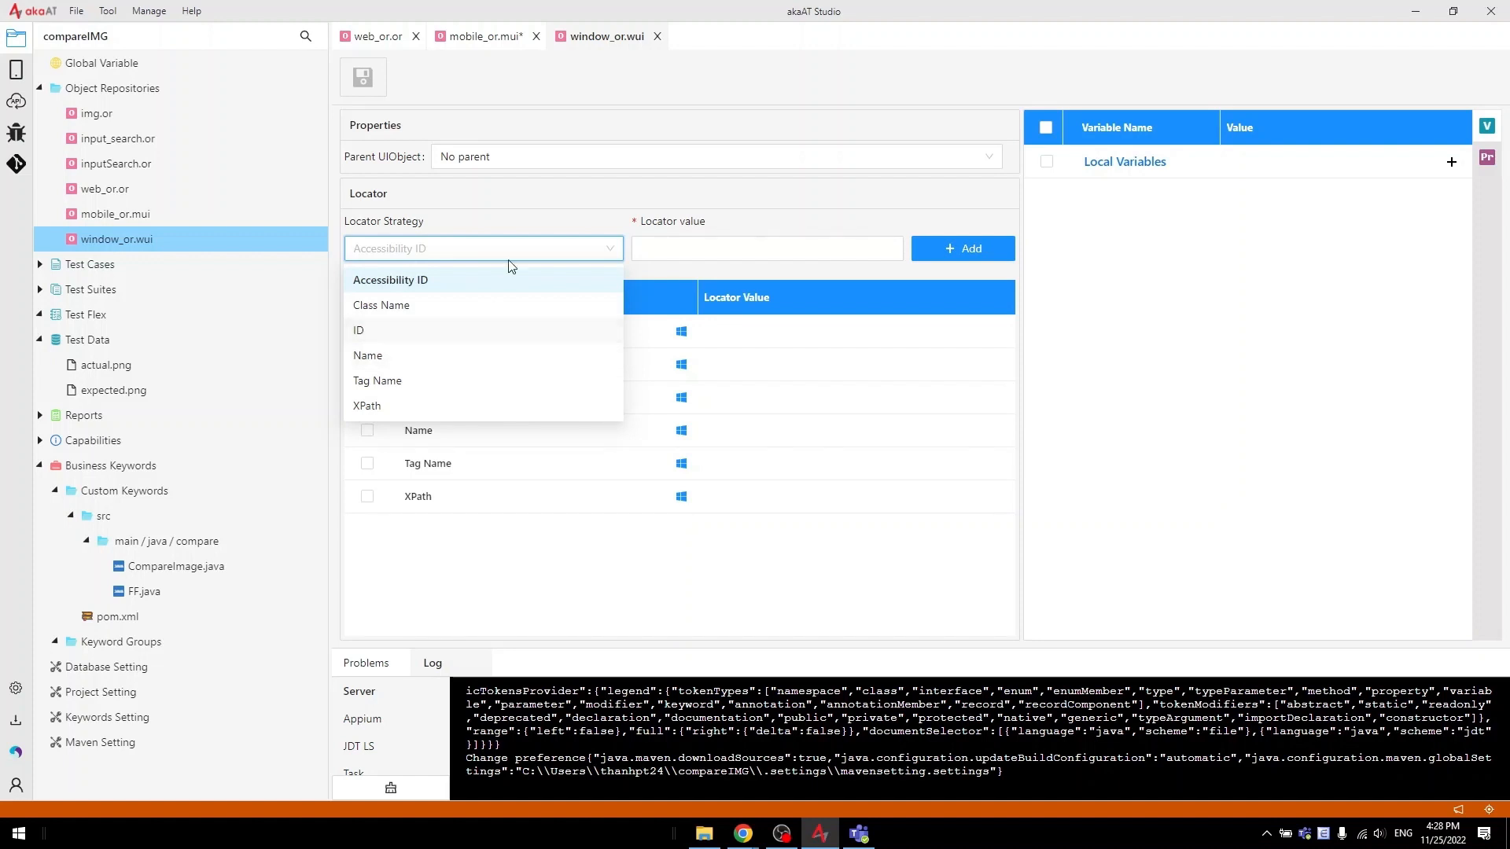
{"action": "left_click", "coordinate": [572, 124]}
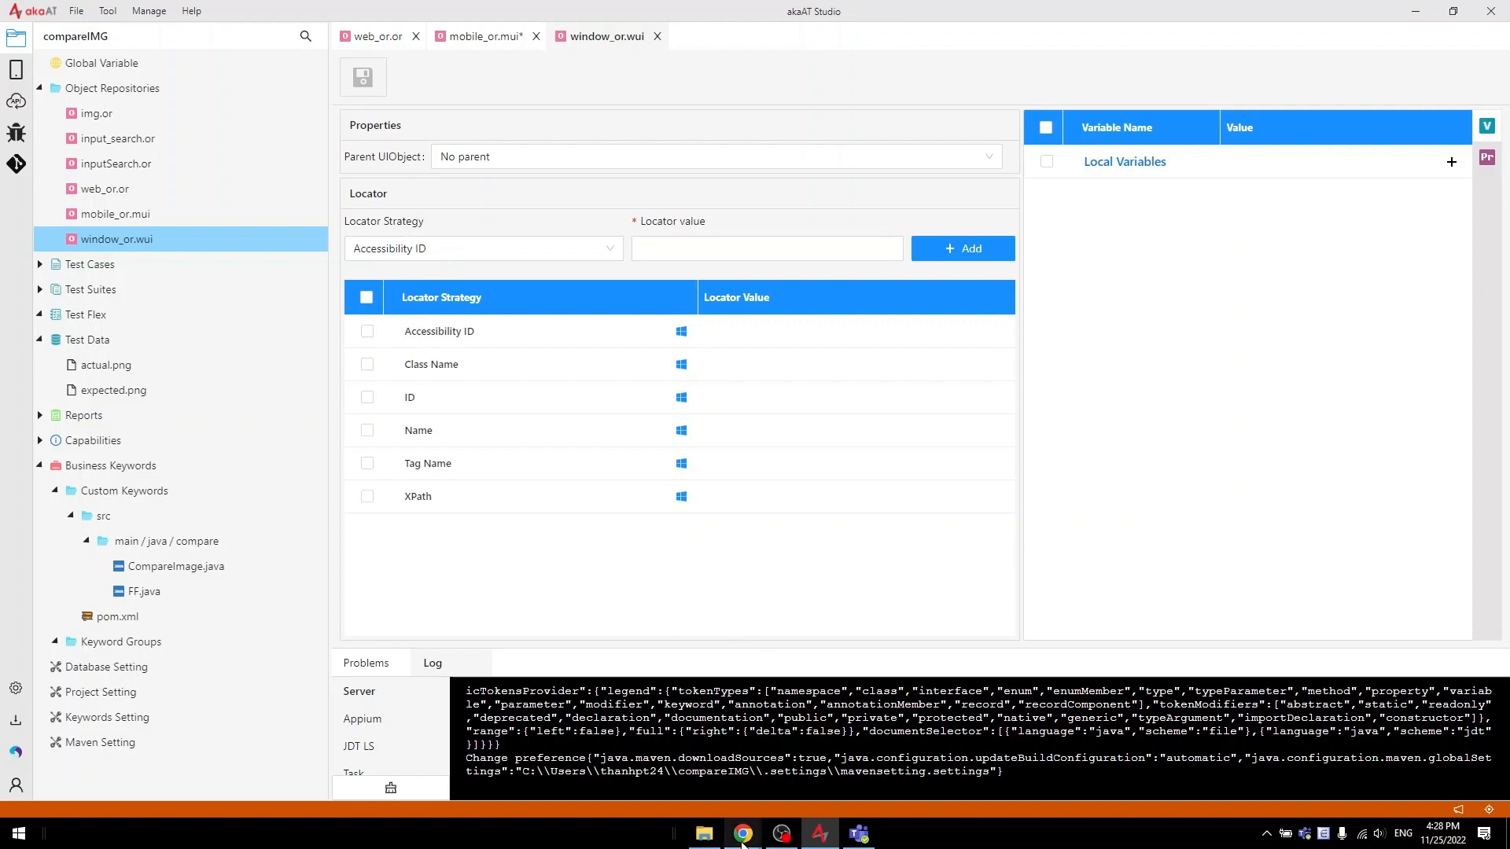
Switch to Chrome and look over the Automation Practice site's My Account login page, home page and Shop link
{"action": "mouse_move", "coordinate": [741, 842]}
{"action": "left_click", "coordinate": [786, 761]}
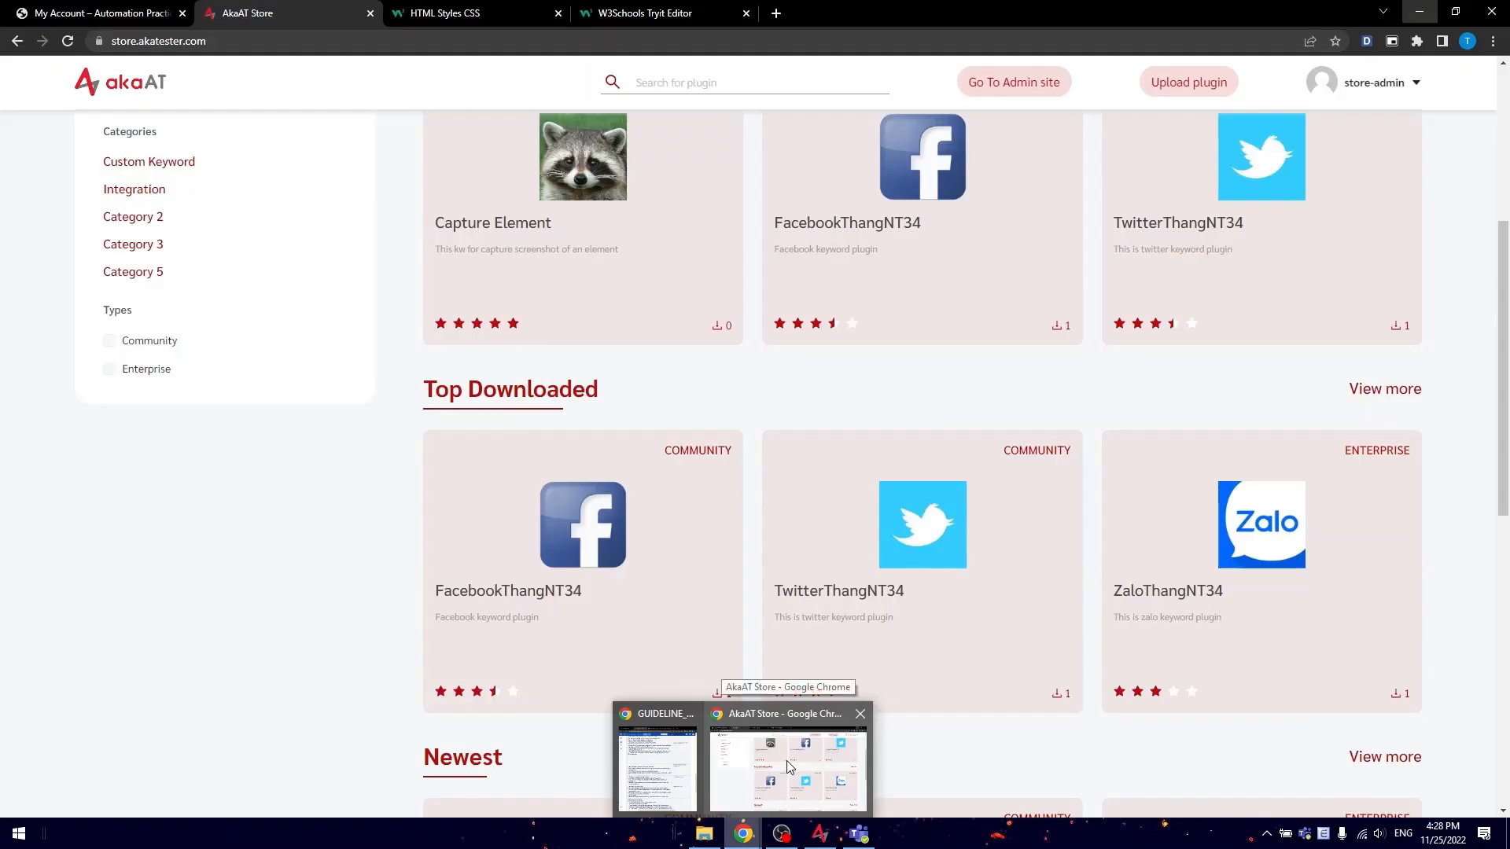
{"action": "left_click", "coordinate": [94, 13]}
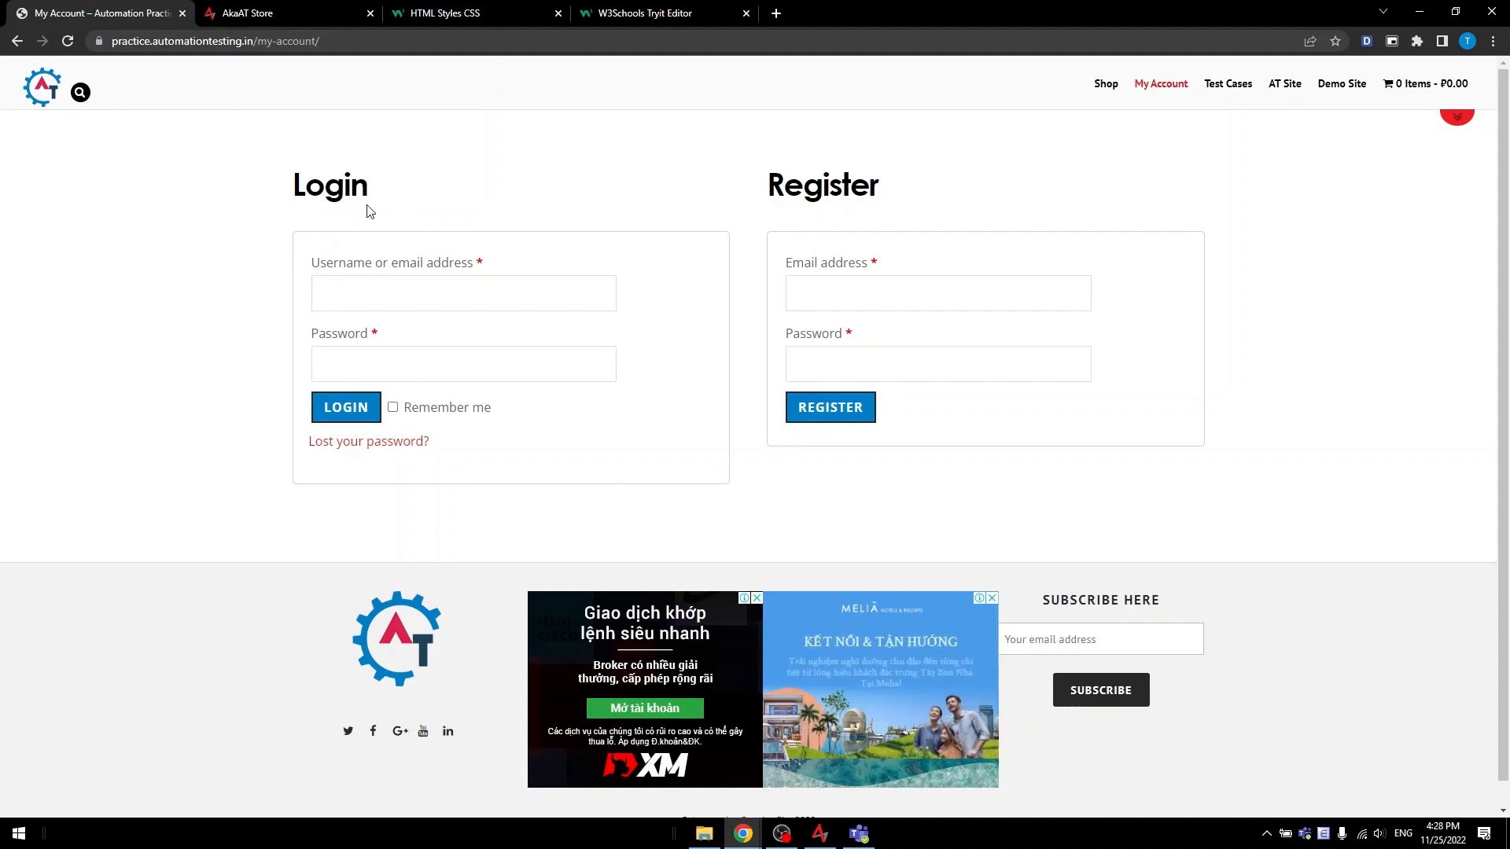
{"action": "scroll", "coordinate": [239, 375], "scroll_direction": "down", "scroll_amount": 1}
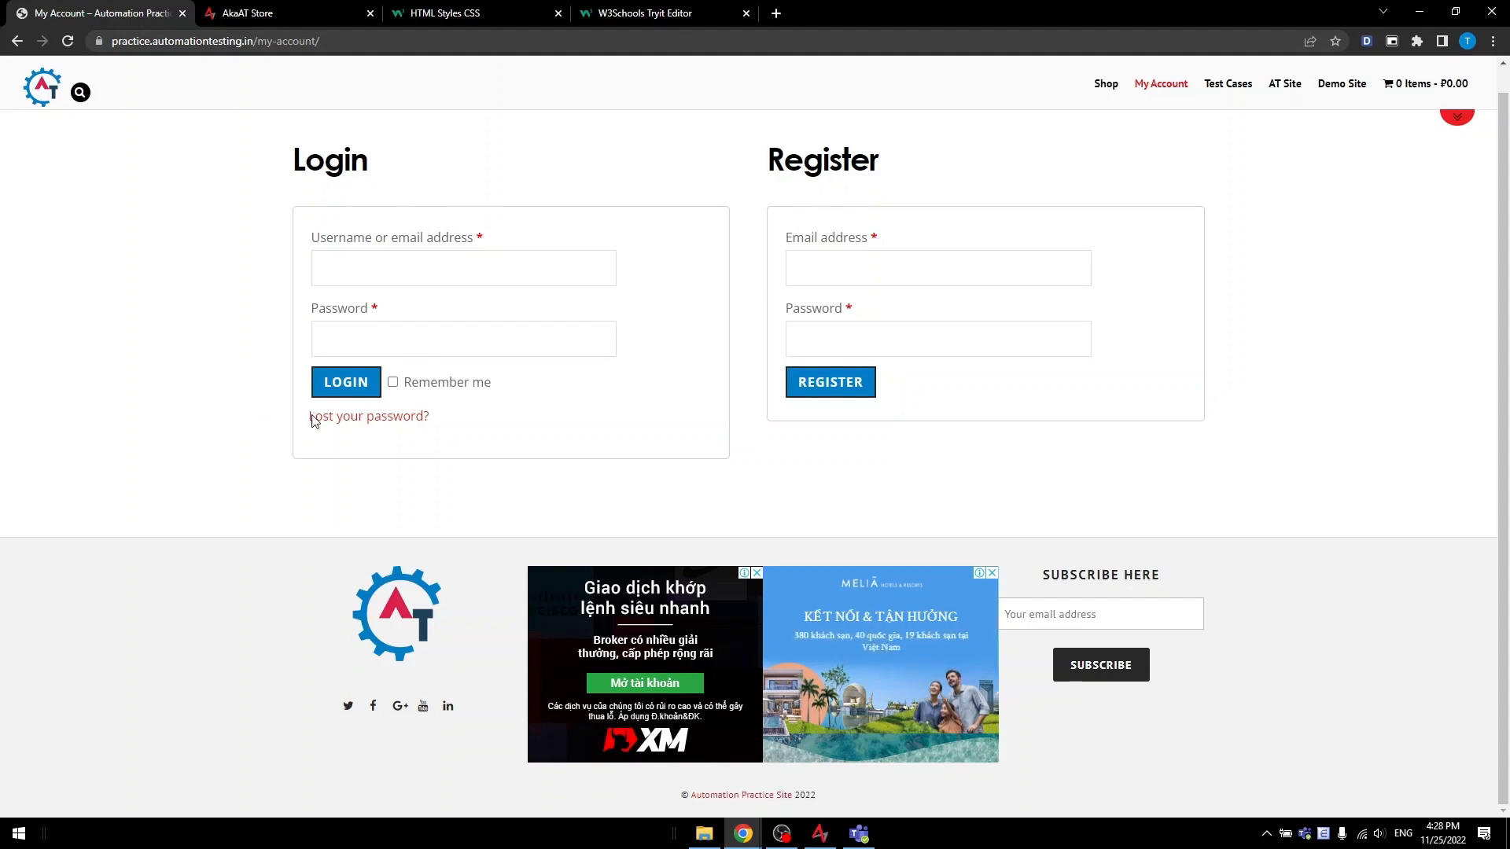
{"action": "scroll", "coordinate": [313, 419], "scroll_direction": "up", "scroll_amount": 1}
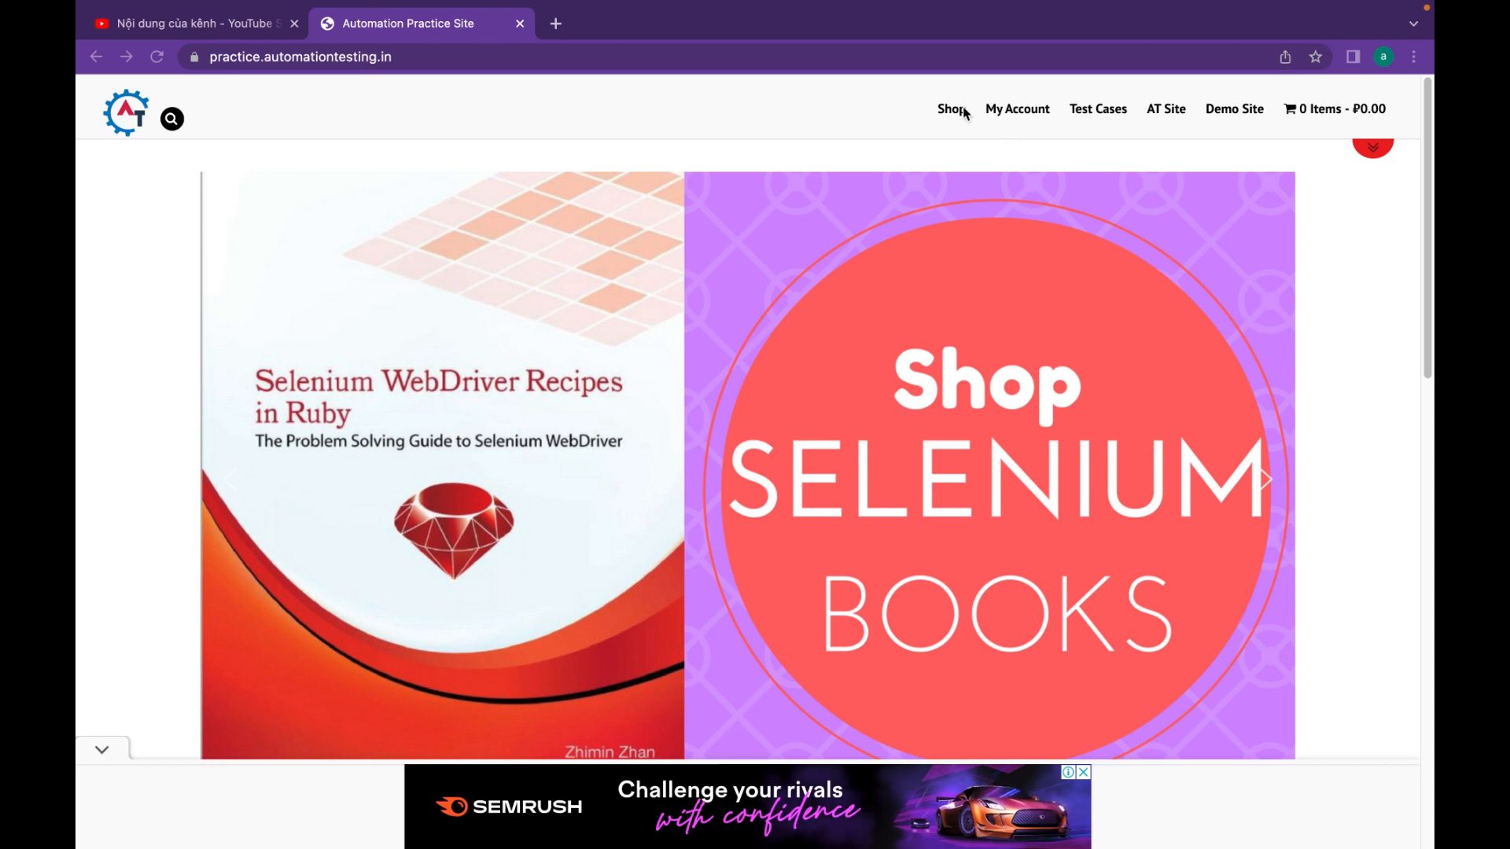
{"action": "left_click", "coordinate": [1016, 110]}
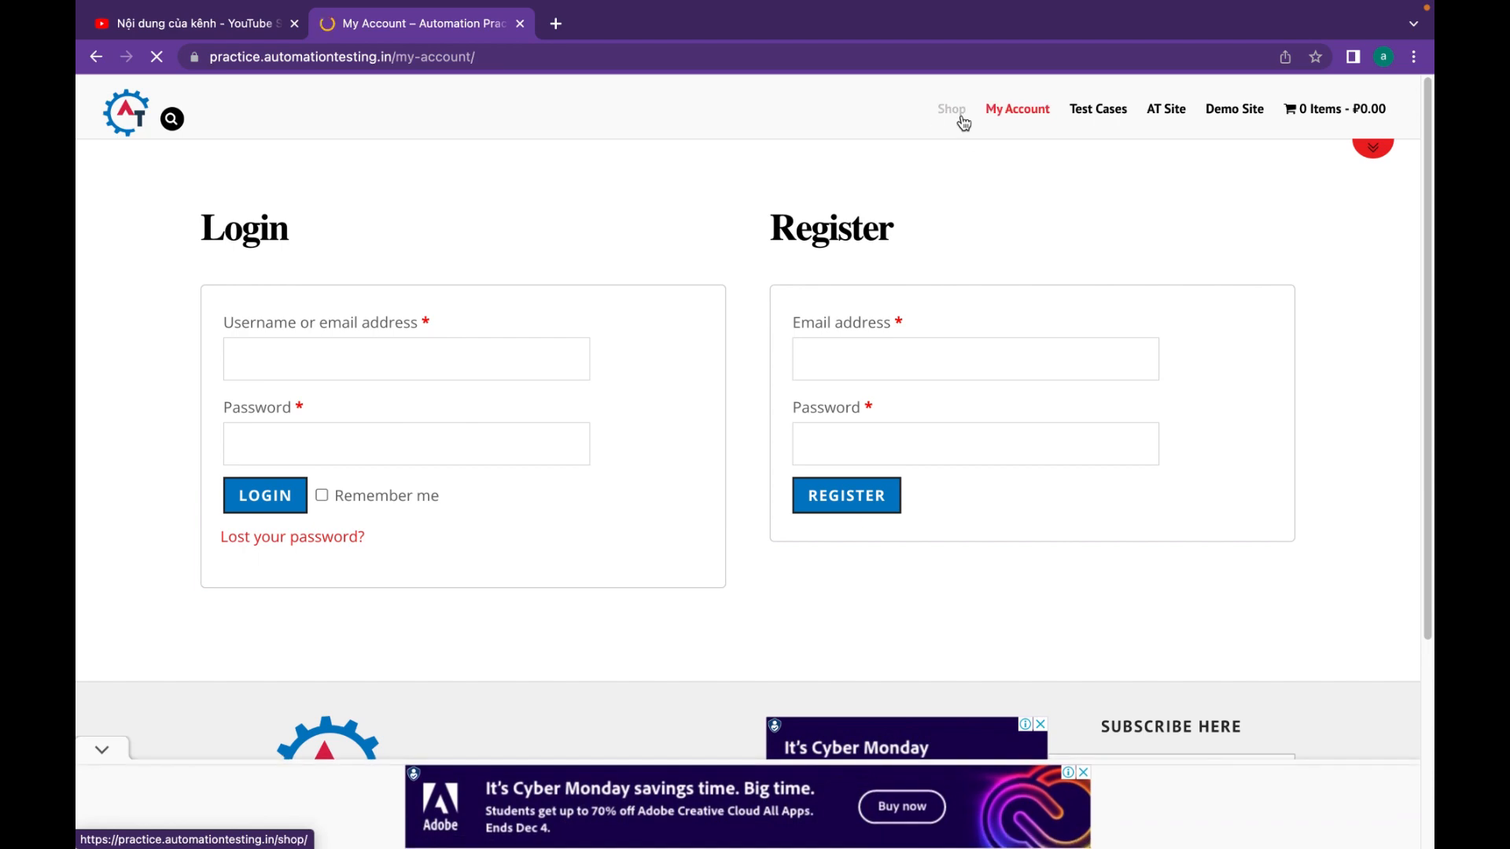
{"action": "left_click", "coordinate": [961, 118]}
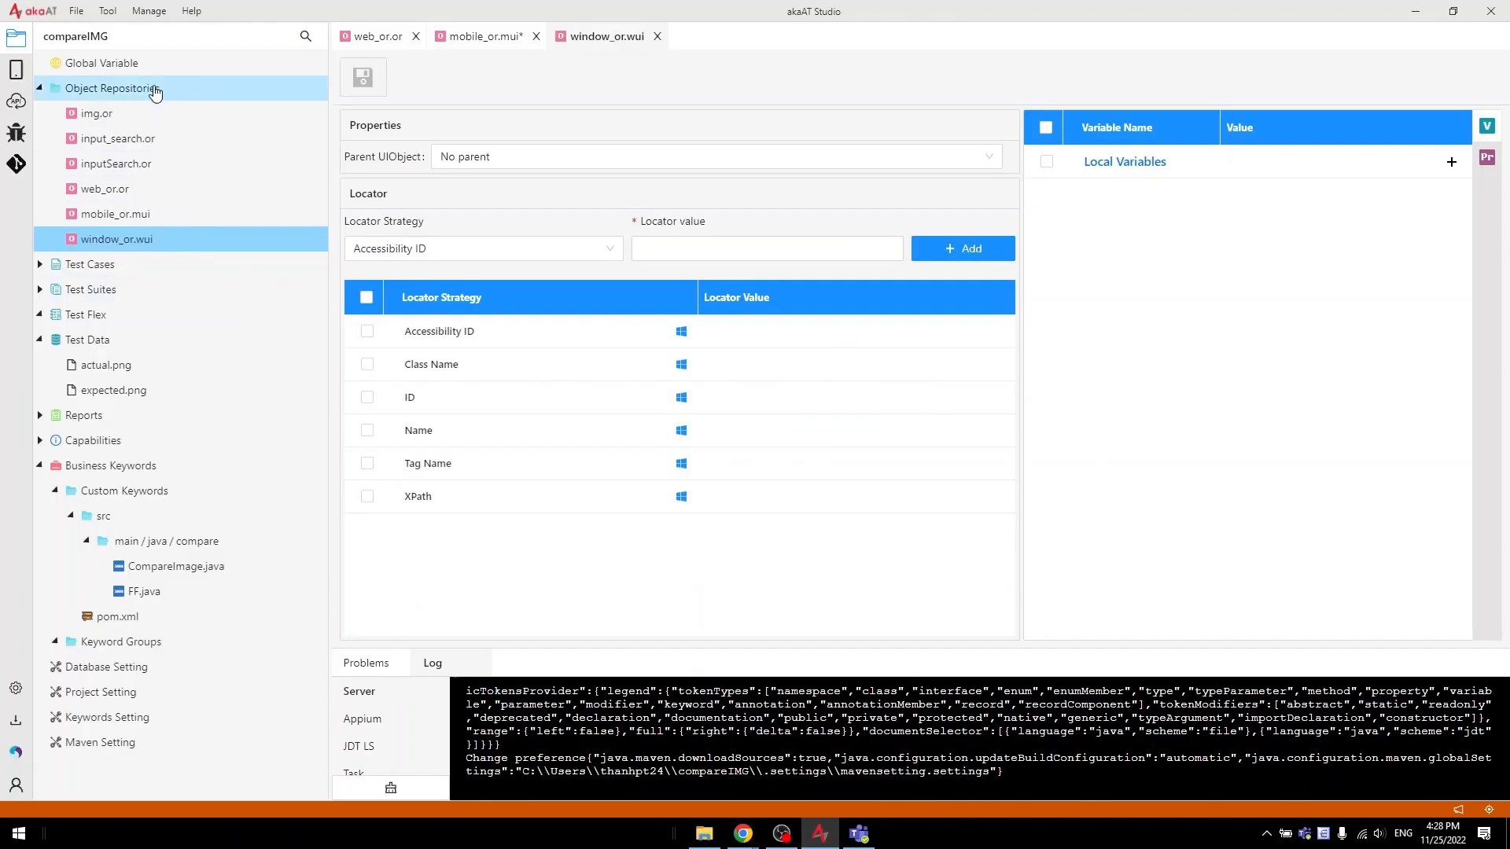
Back in akaAT Studio, create a folder named Home_page in Object Repositories
{"action": "right_click", "coordinate": [155, 92]}
{"action": "mouse_move", "coordinate": [206, 105]}
{"action": "mouse_move", "coordinate": [342, 138]}
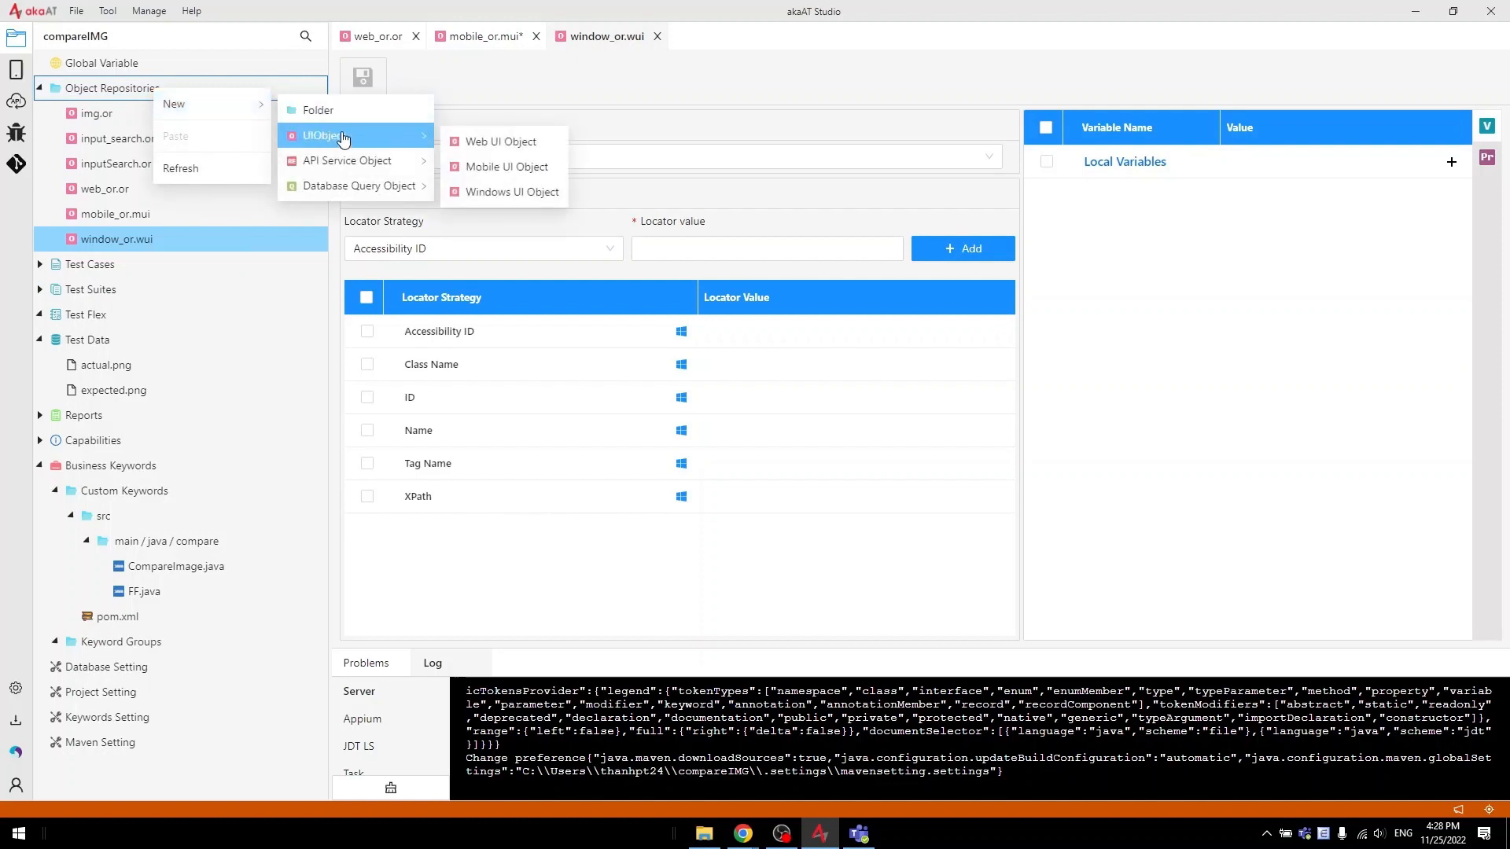
{"action": "left_click", "coordinate": [340, 111]}
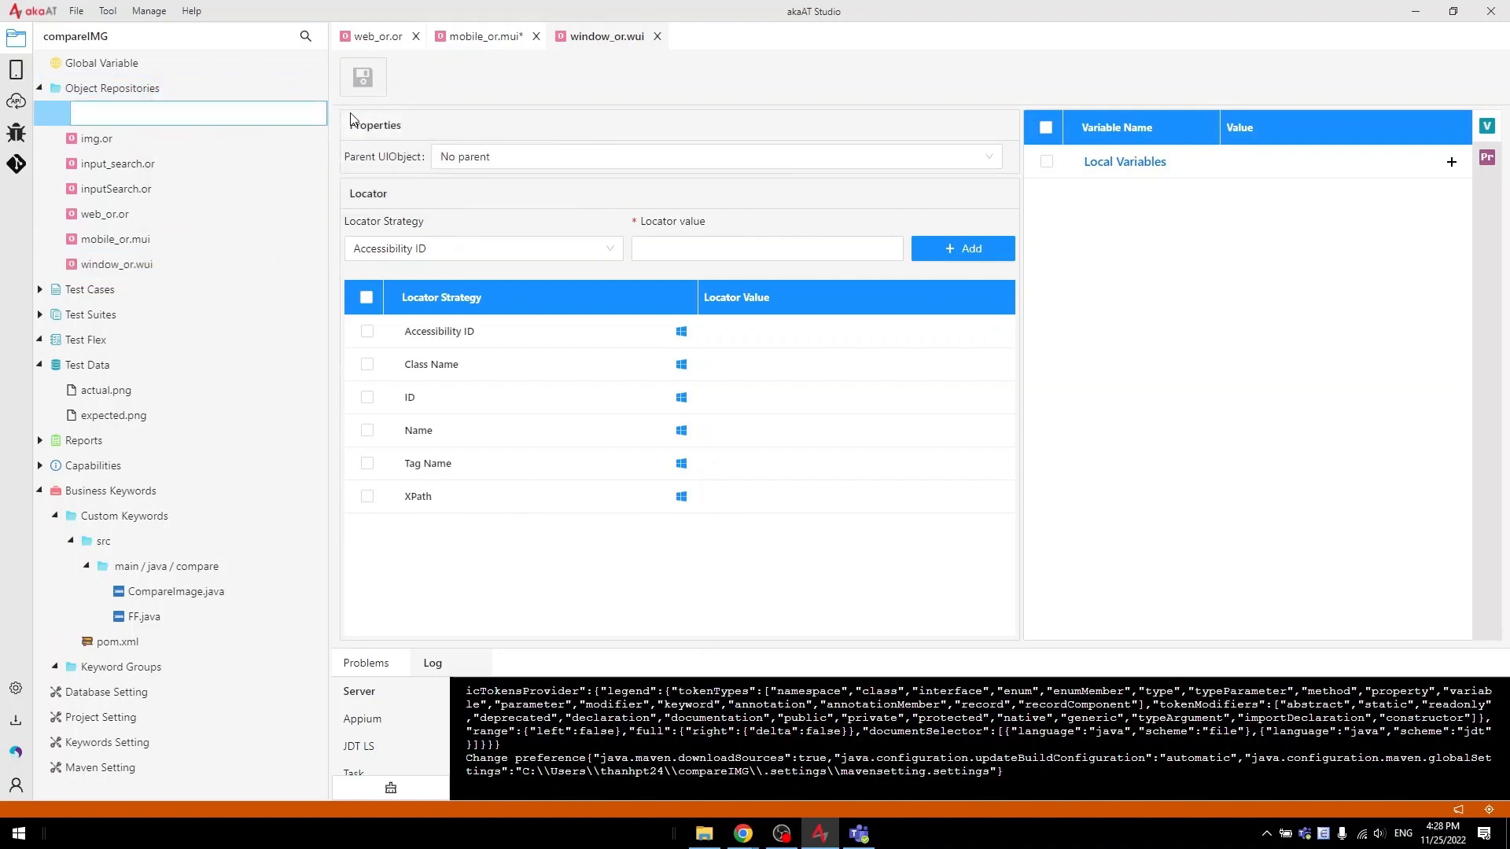
{"action": "type", "text": "Home_page"}
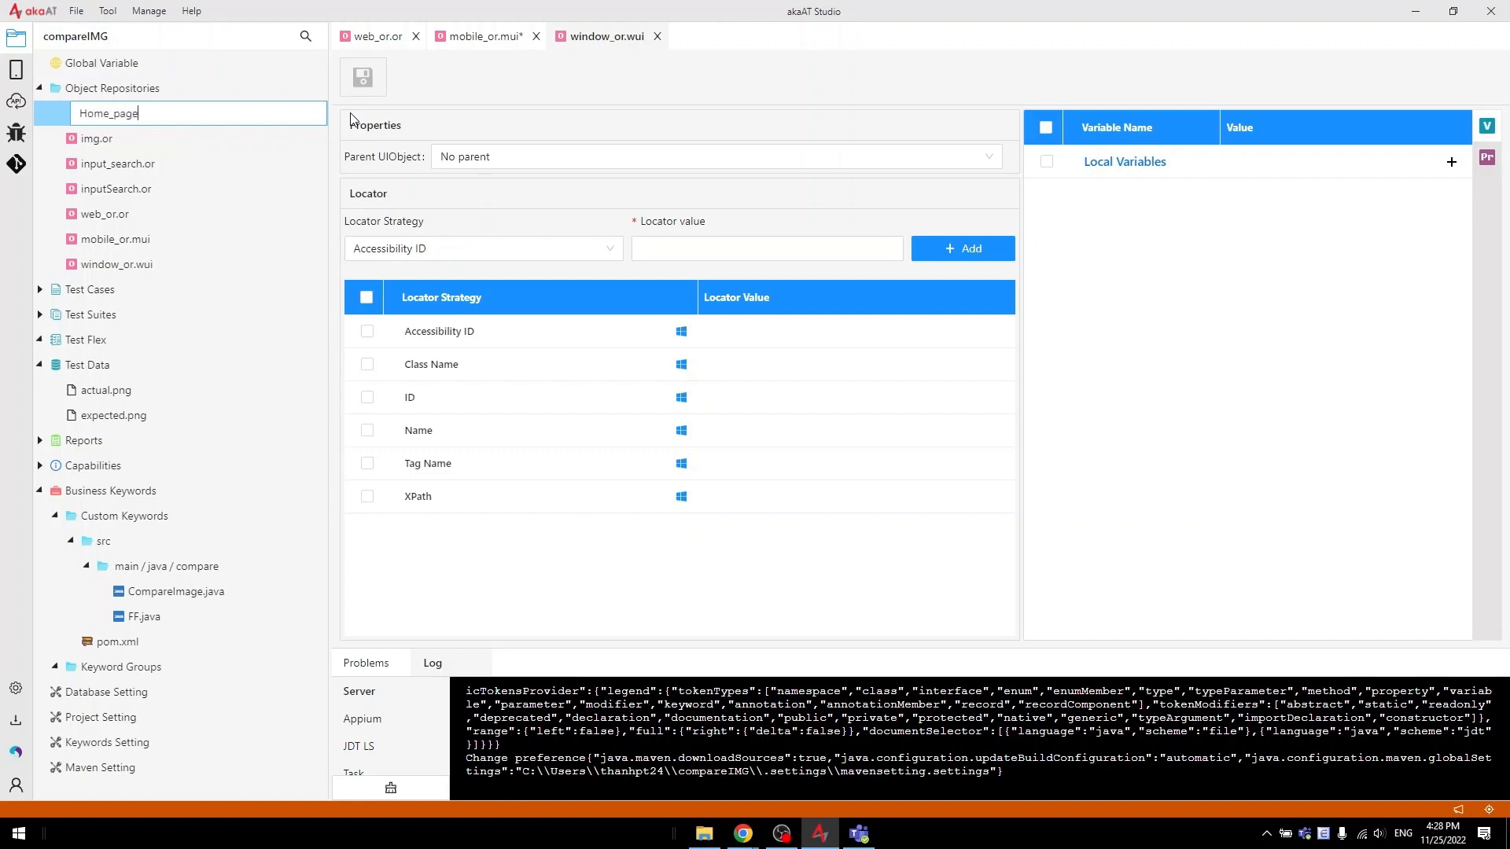
{"action": "key", "text": "Return"}
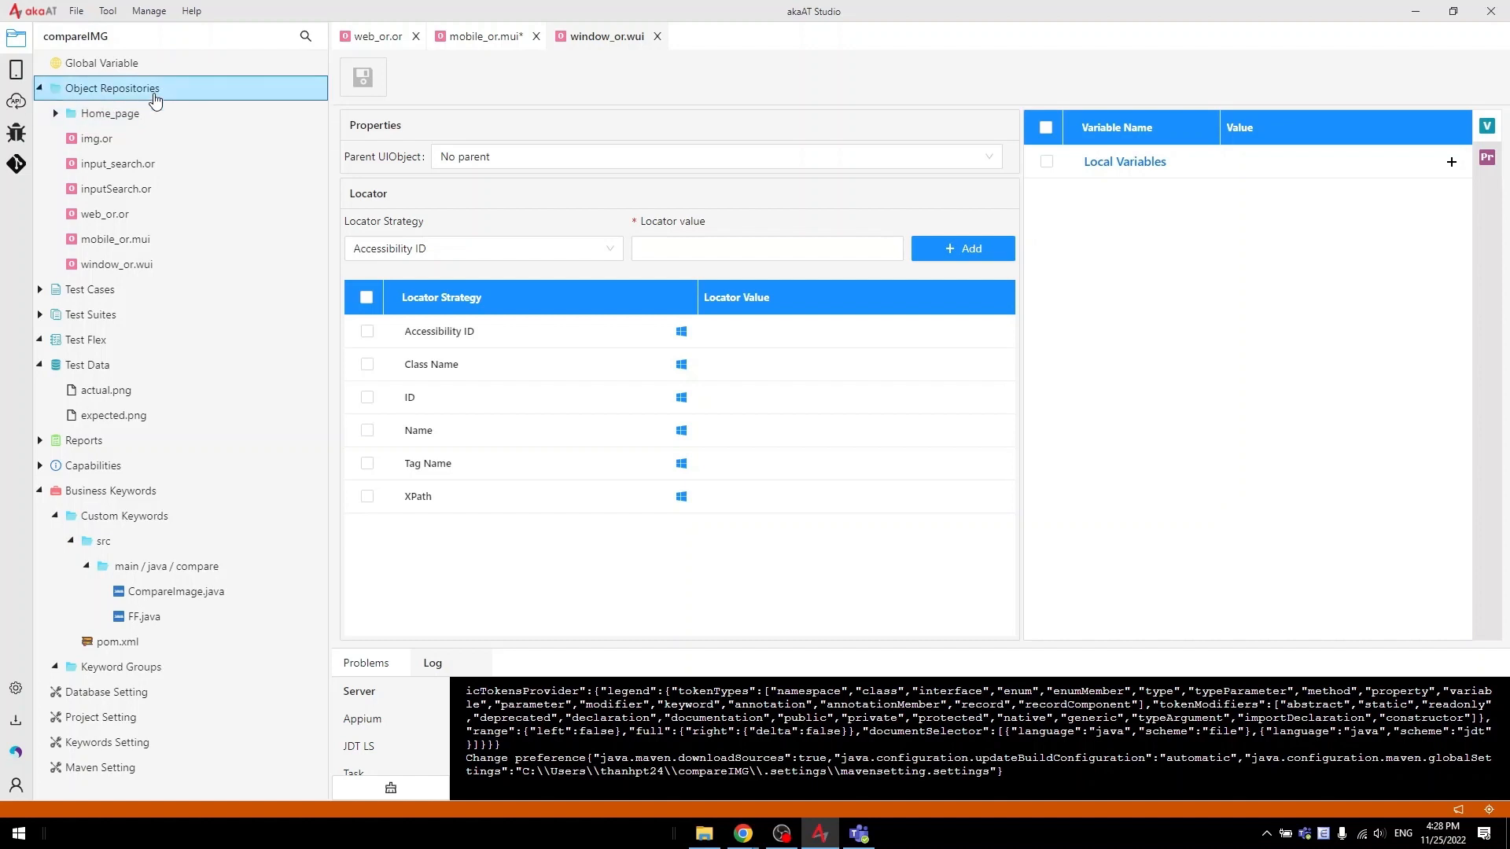
Create a folder named Login_page directly under Object Repositories
{"action": "right_click", "coordinate": [154, 93]}
{"action": "mouse_move", "coordinate": [188, 111]}
{"action": "left_click", "coordinate": [327, 116]}
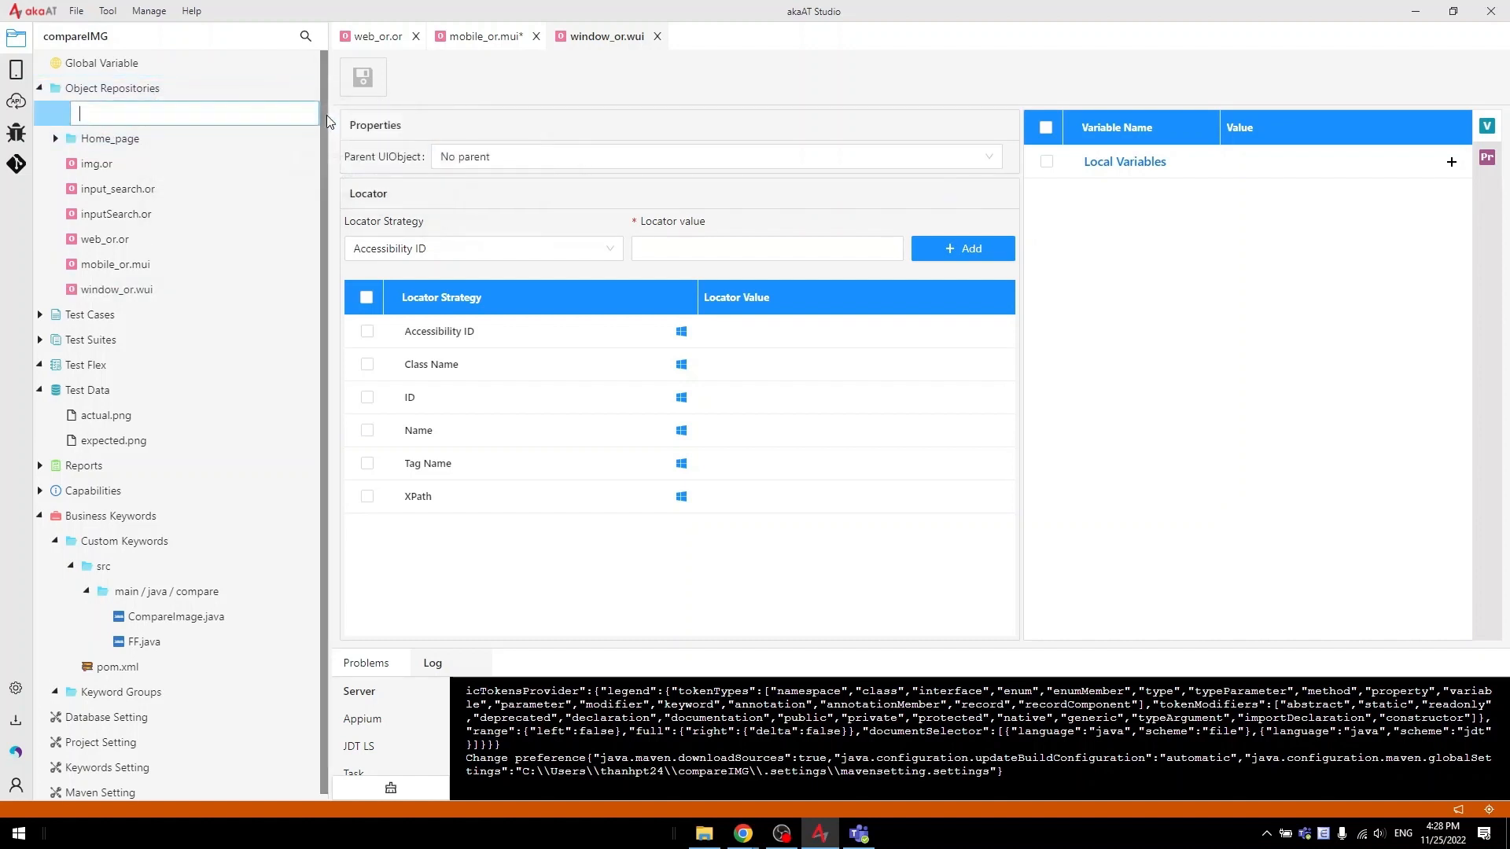
{"action": "type", "text": "Login_page"}
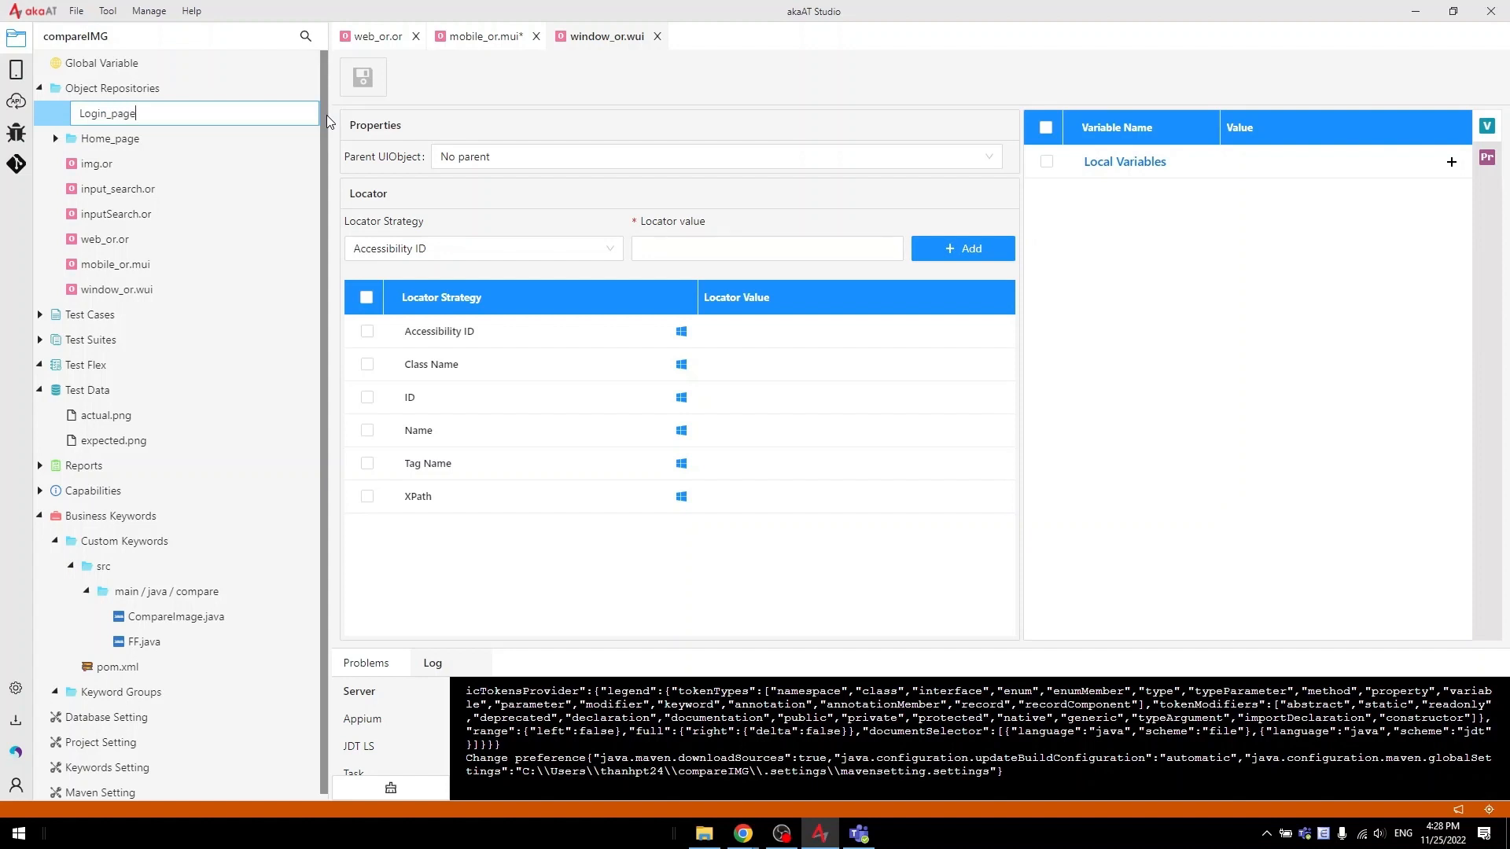
{"action": "key", "text": "Return"}
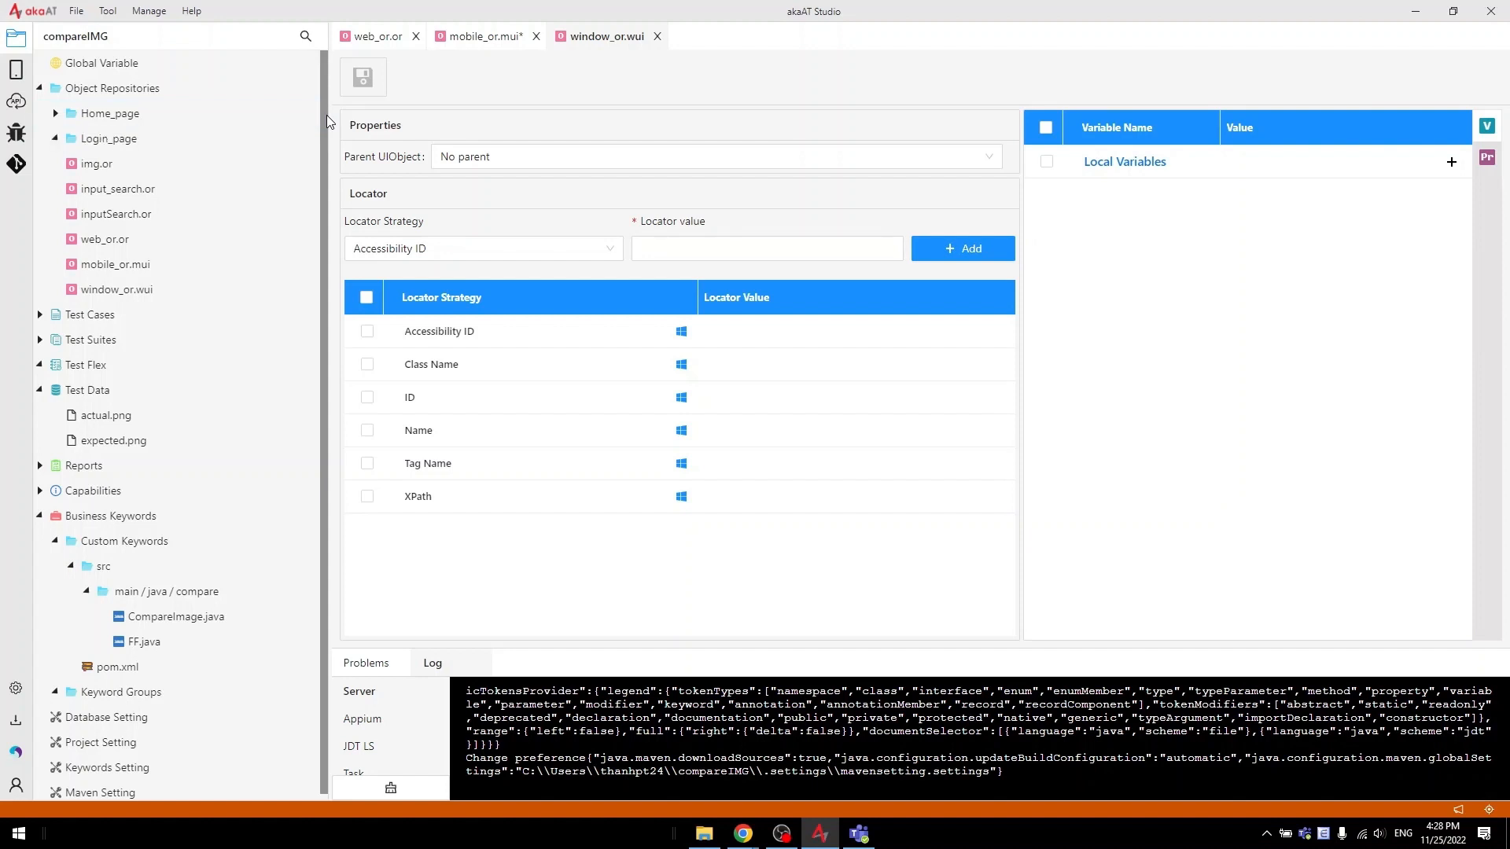
Add a folder named Shopping_page to Object Repositories for the site's shop page objects
{"action": "right_click", "coordinate": [208, 95]}
{"action": "mouse_move", "coordinate": [236, 107]}
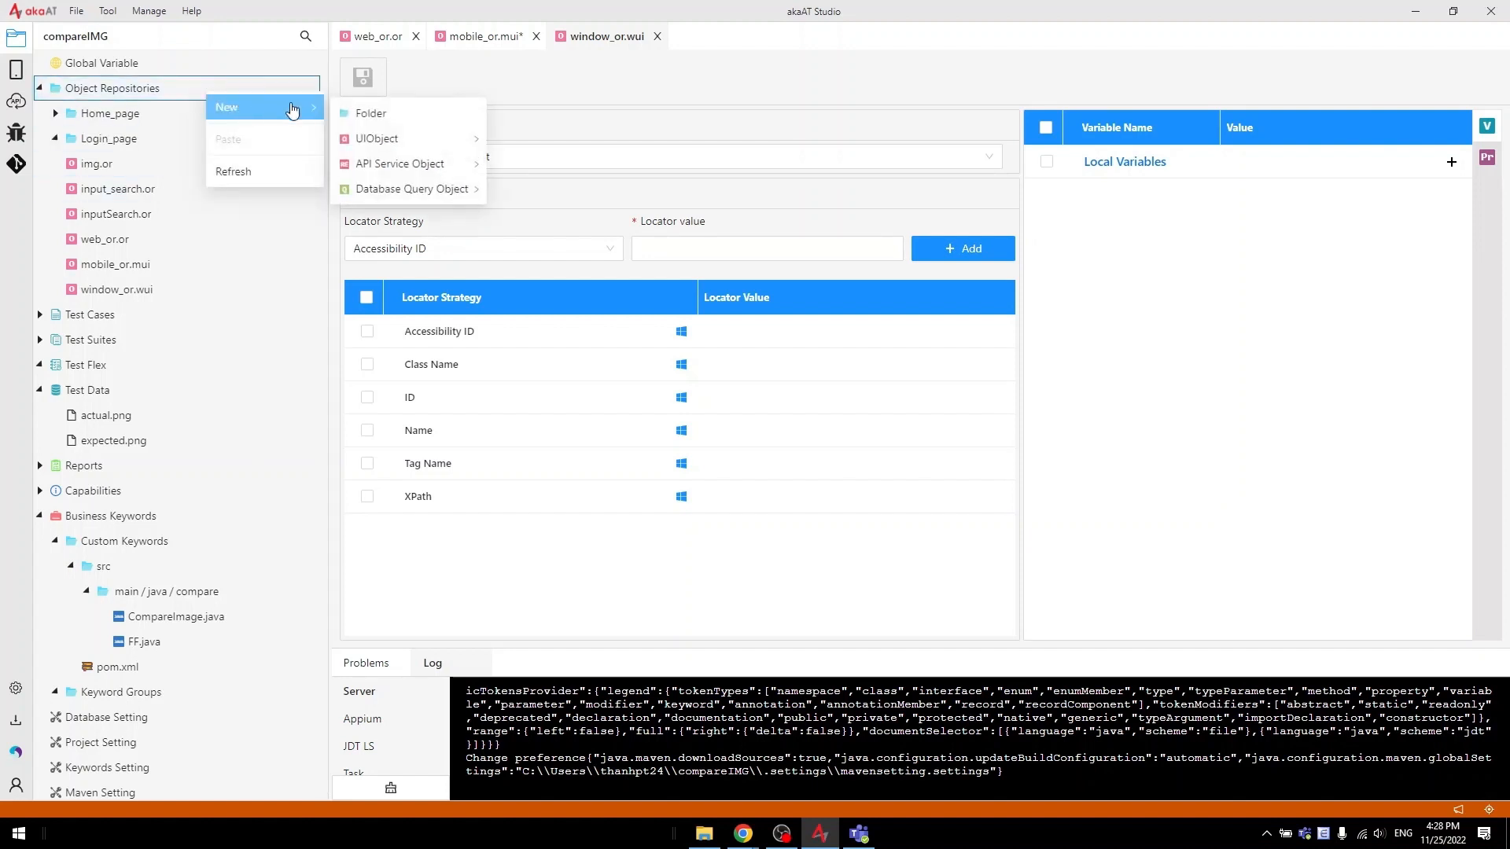
{"action": "mouse_move", "coordinate": [493, 140]}
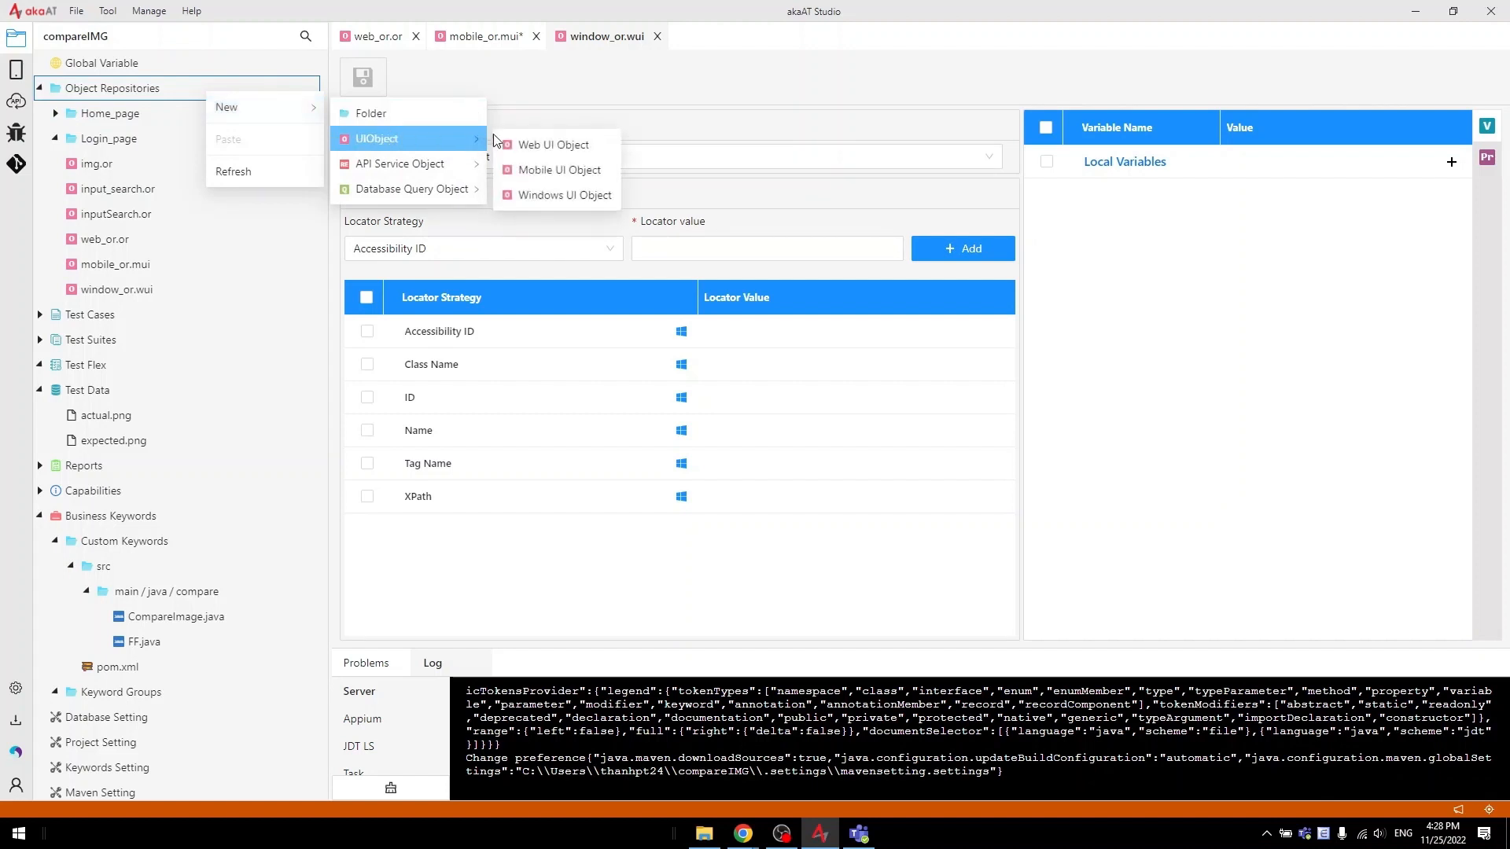
{"action": "left_click", "coordinate": [567, 151]}
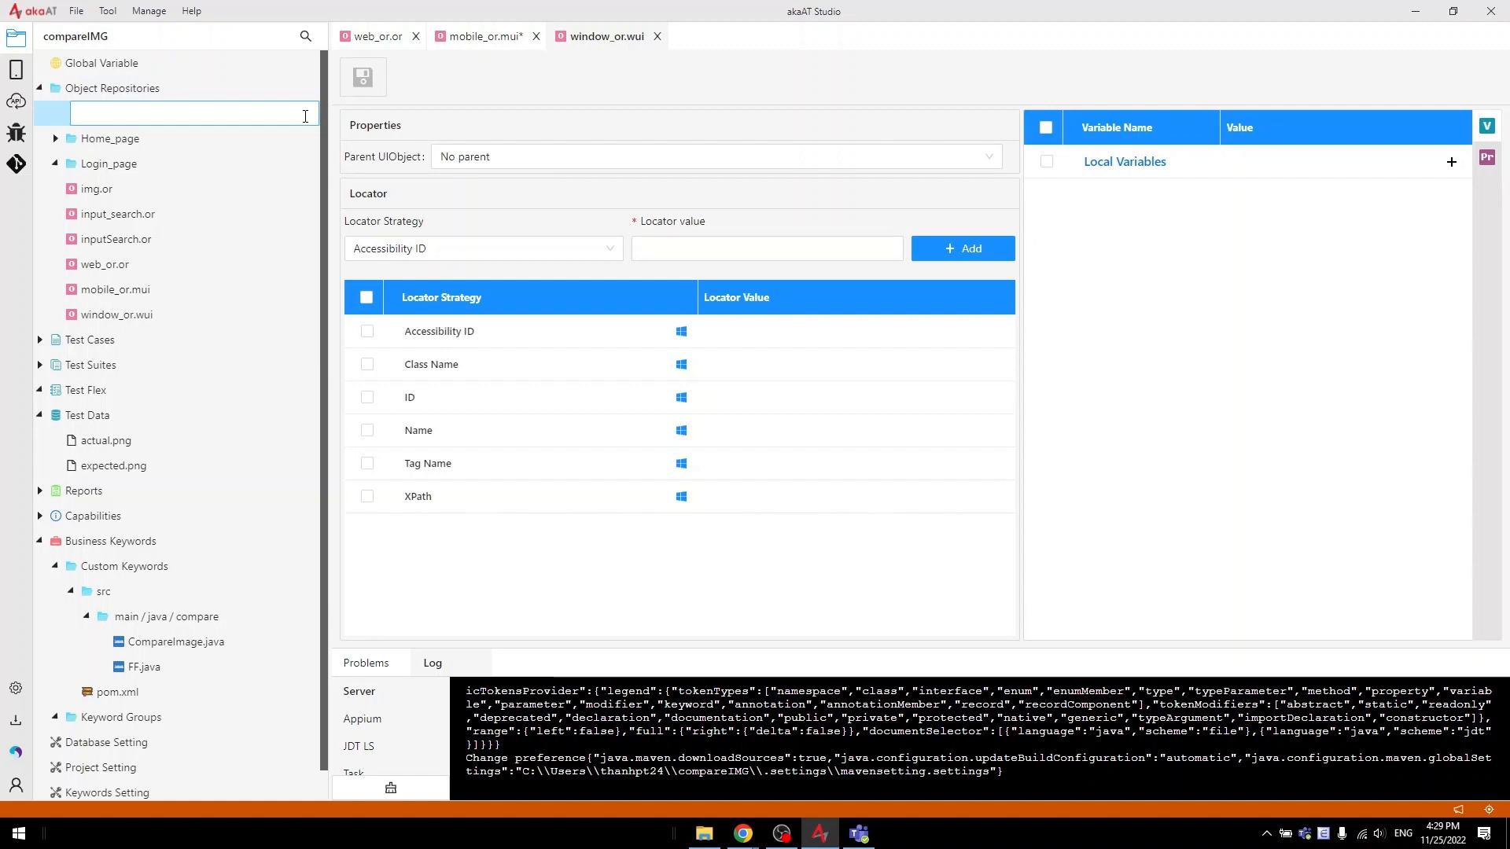
{"action": "type", "text": "Shopping_page"}
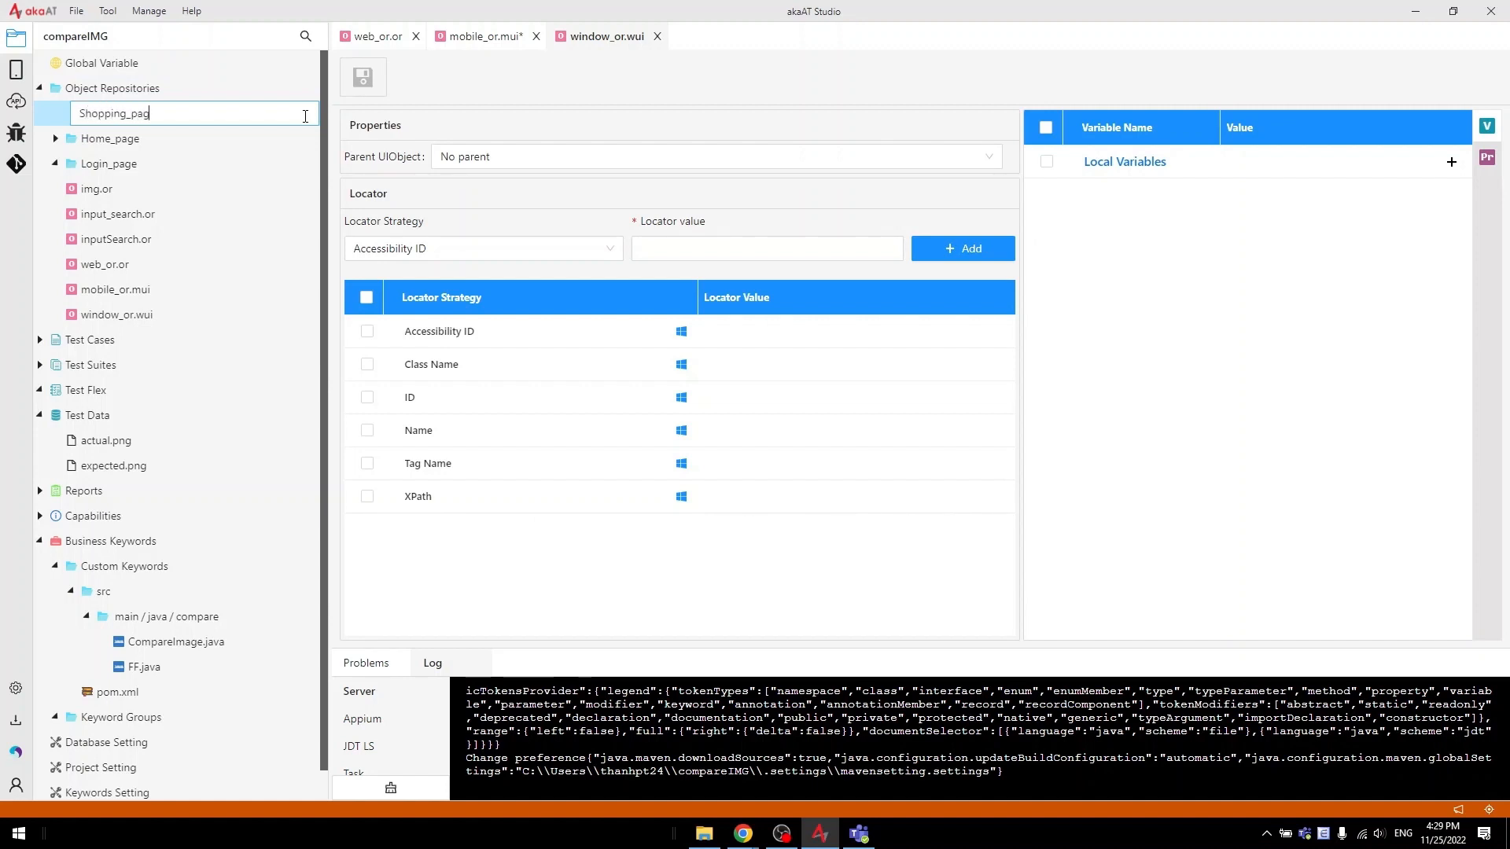
{"action": "key", "text": "Return"}
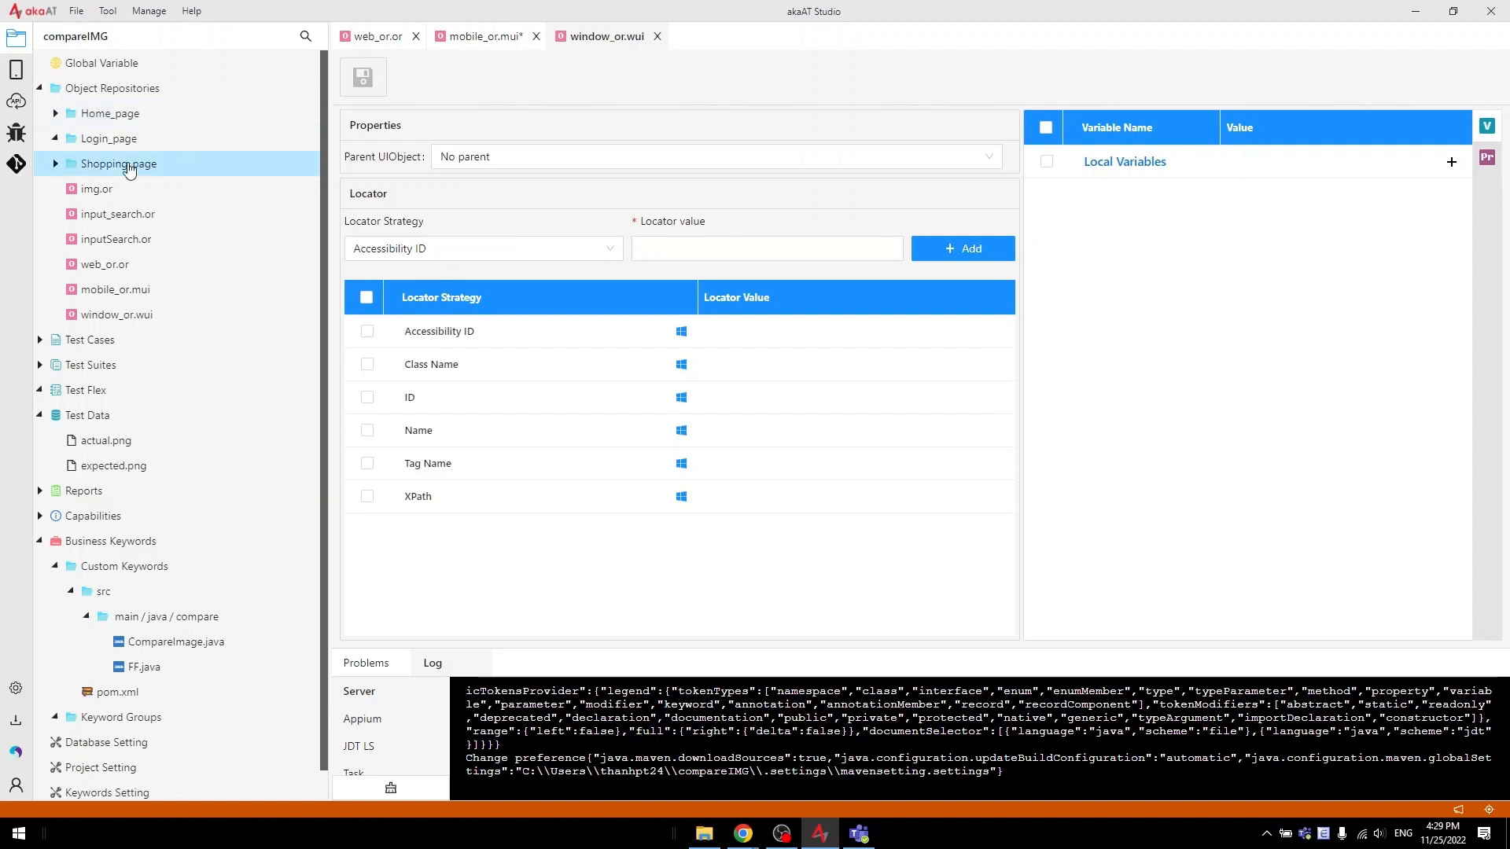
Switch to Chrome, inspect the login form's username field and select its id value in the page source
{"action": "left_click", "coordinate": [108, 144]}
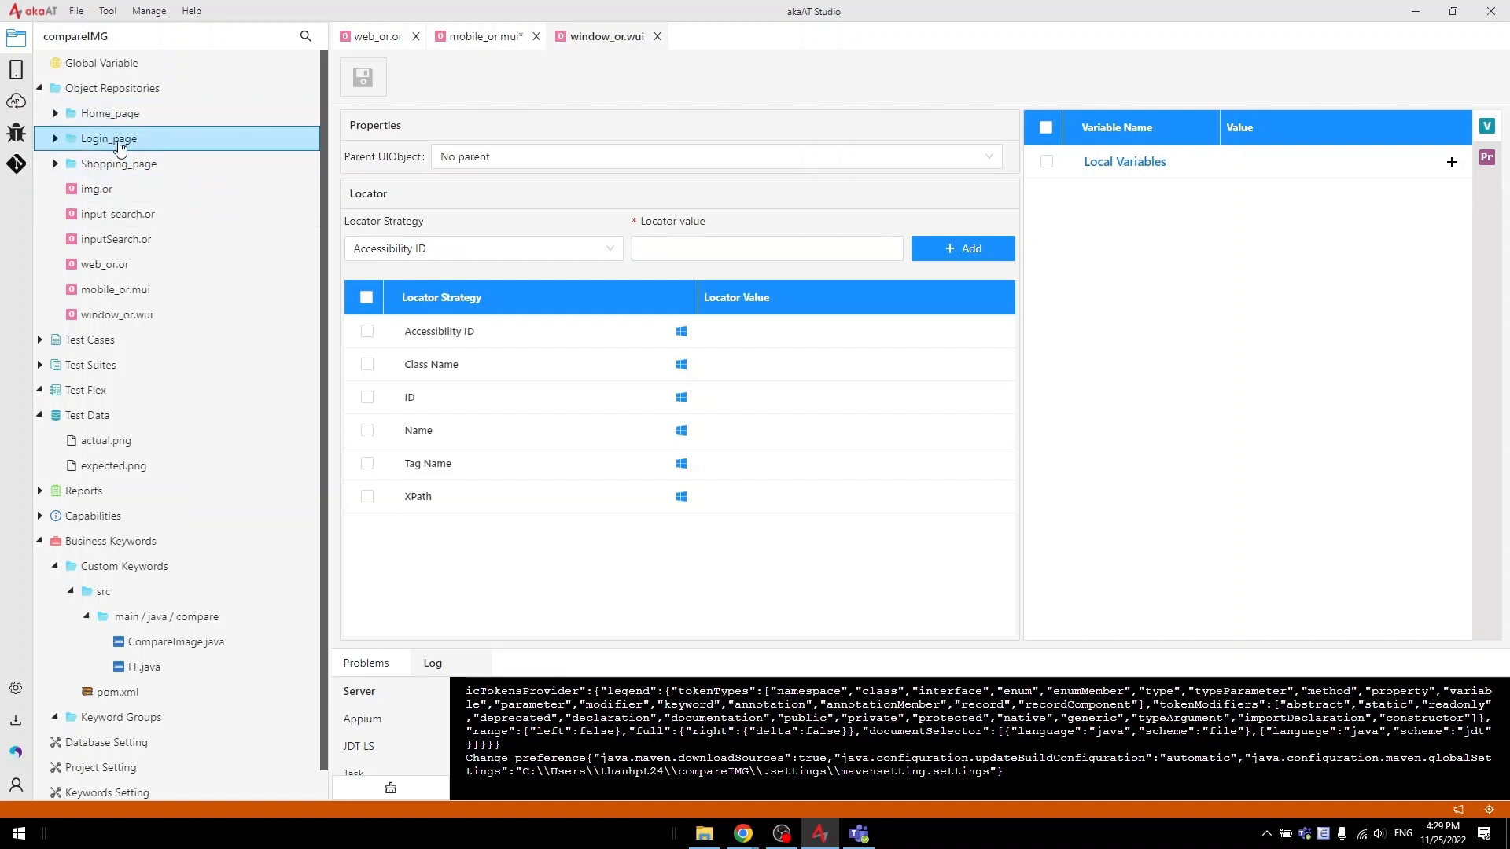
{"action": "mouse_move", "coordinate": [748, 841]}
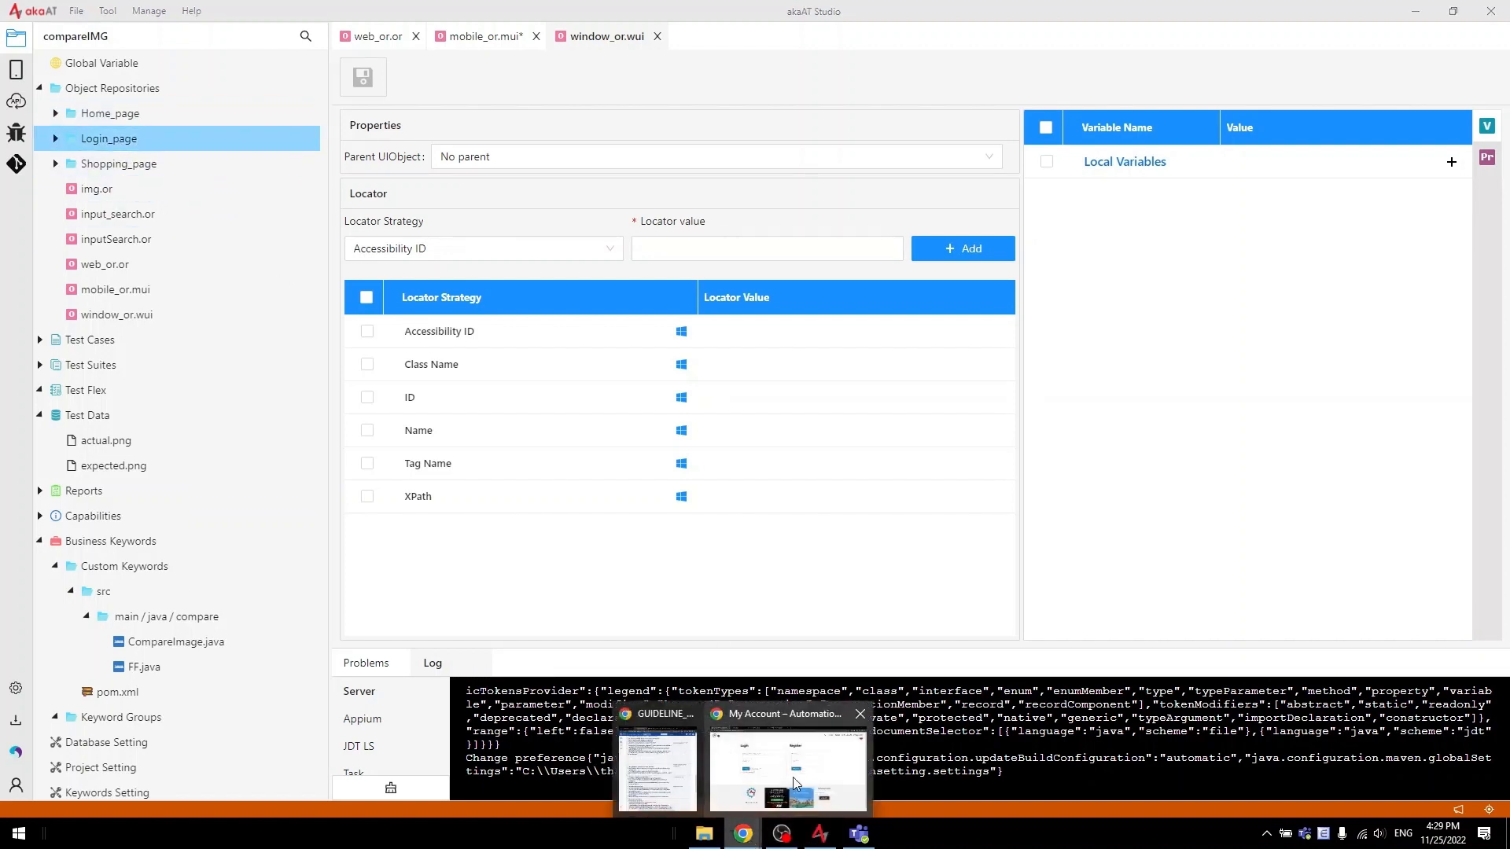
{"action": "left_click", "coordinate": [799, 778]}
{"action": "right_click", "coordinate": [397, 283]}
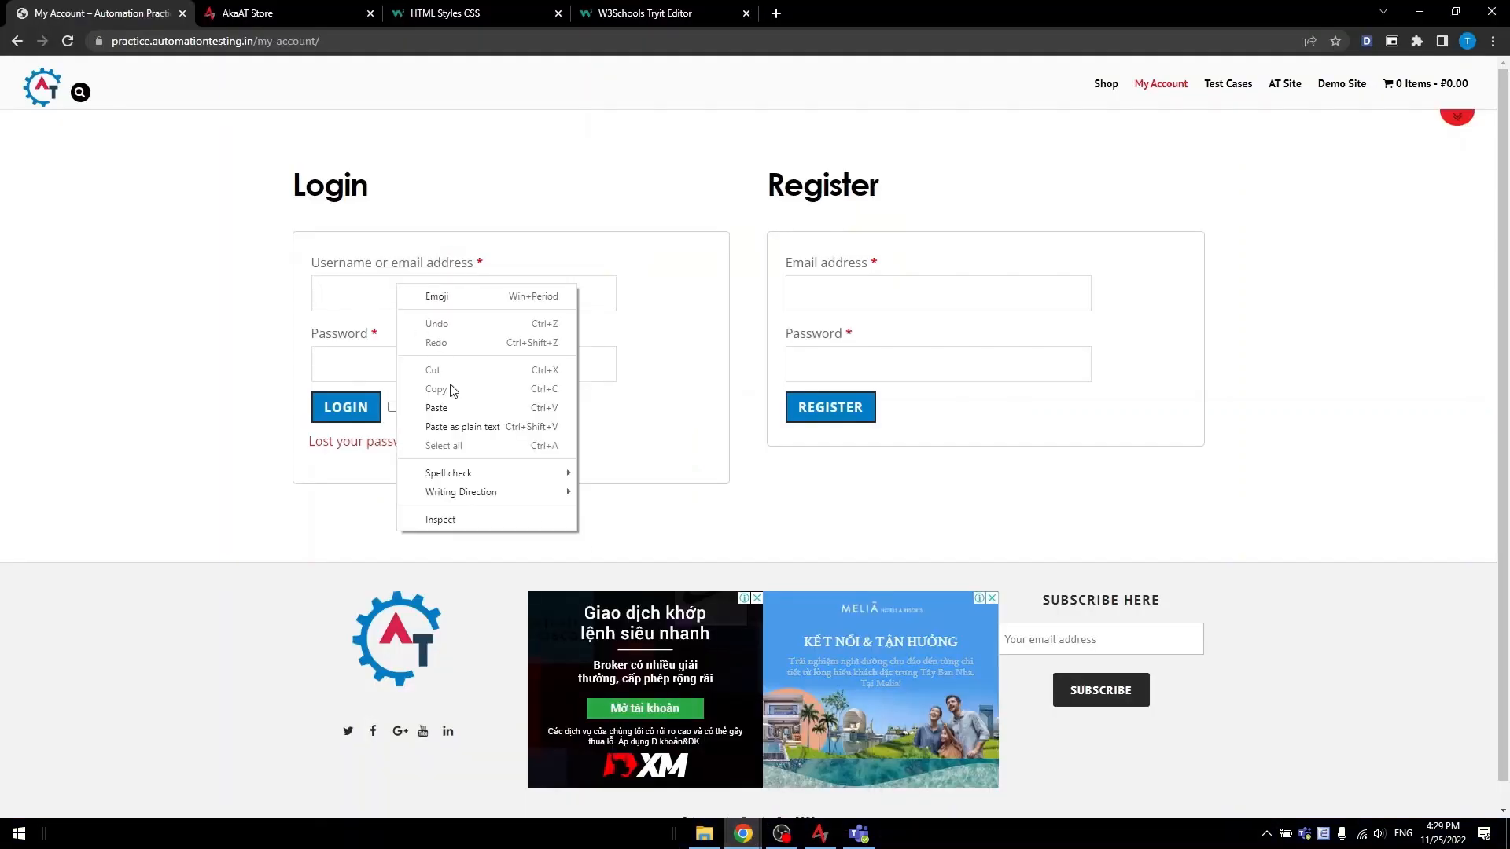
{"action": "left_click", "coordinate": [417, 519]}
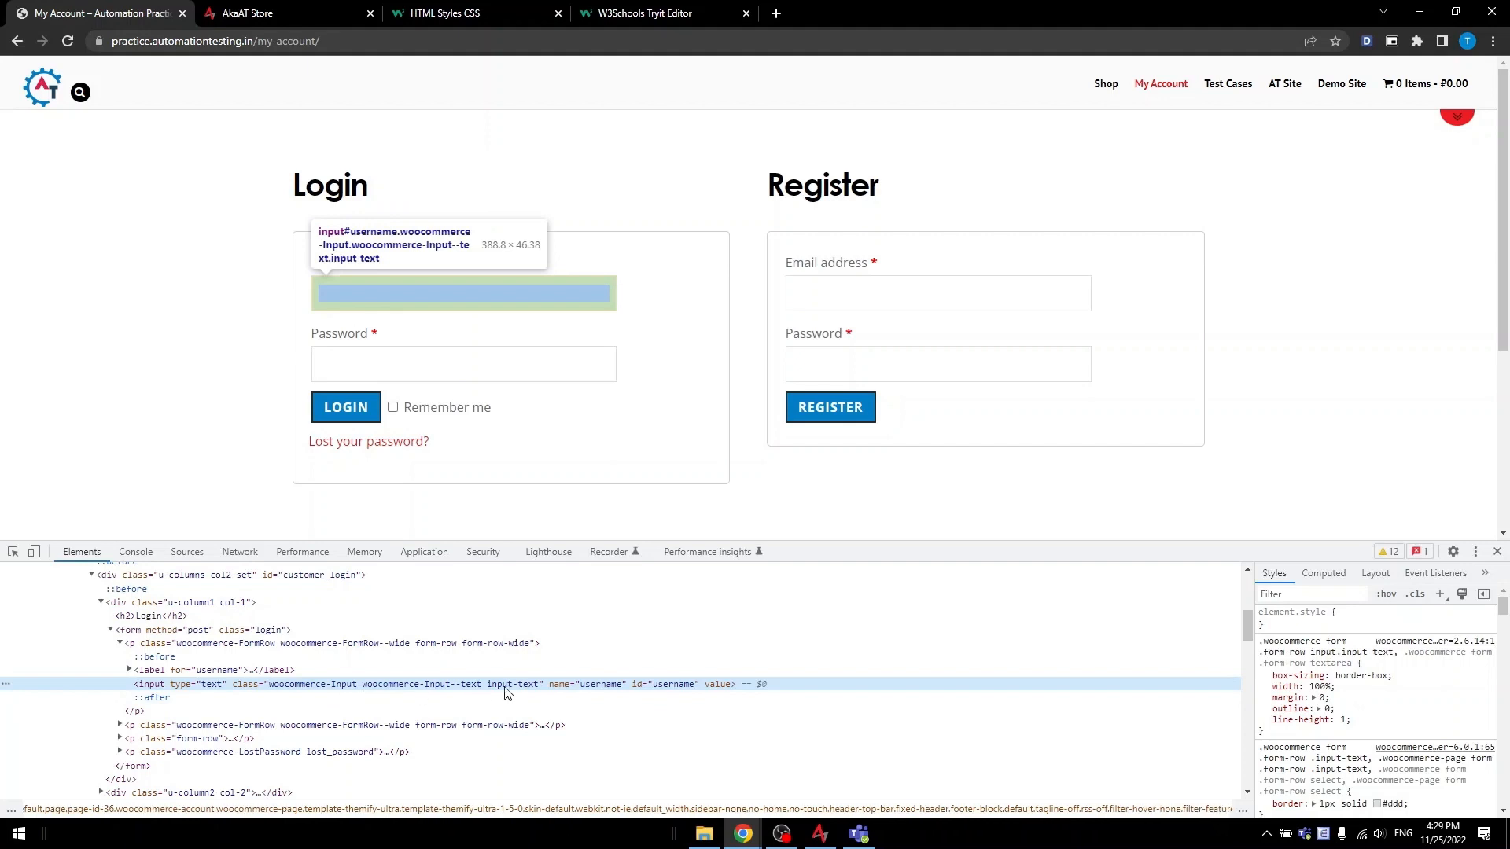
{"action": "double_click", "coordinate": [676, 685]}
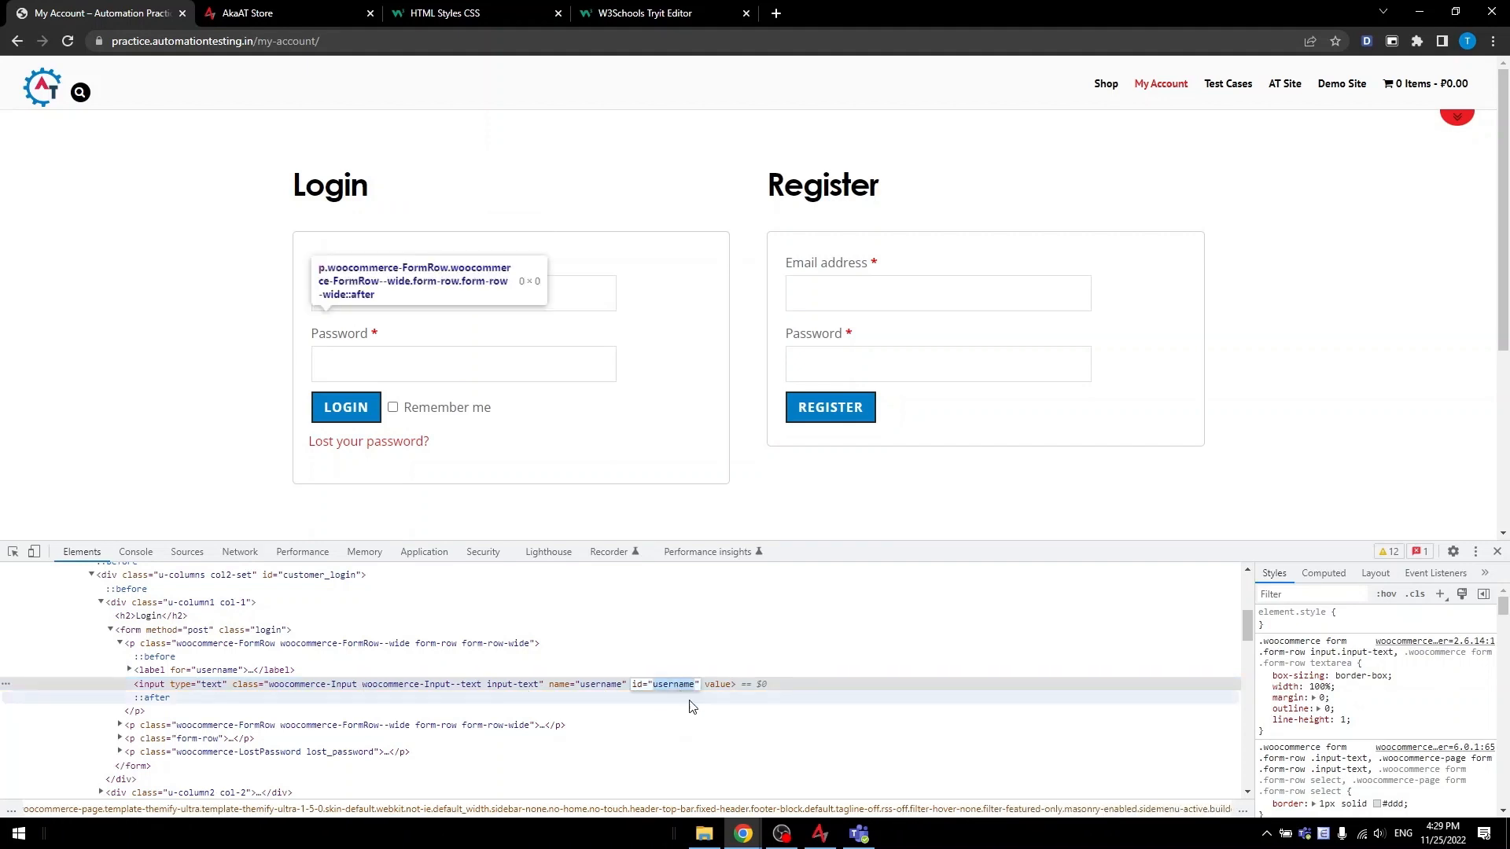
Back in akaAT Studio, create a Web UI object named username_input in the Login_page folder
{"action": "key", "text": "alt+Tab"}
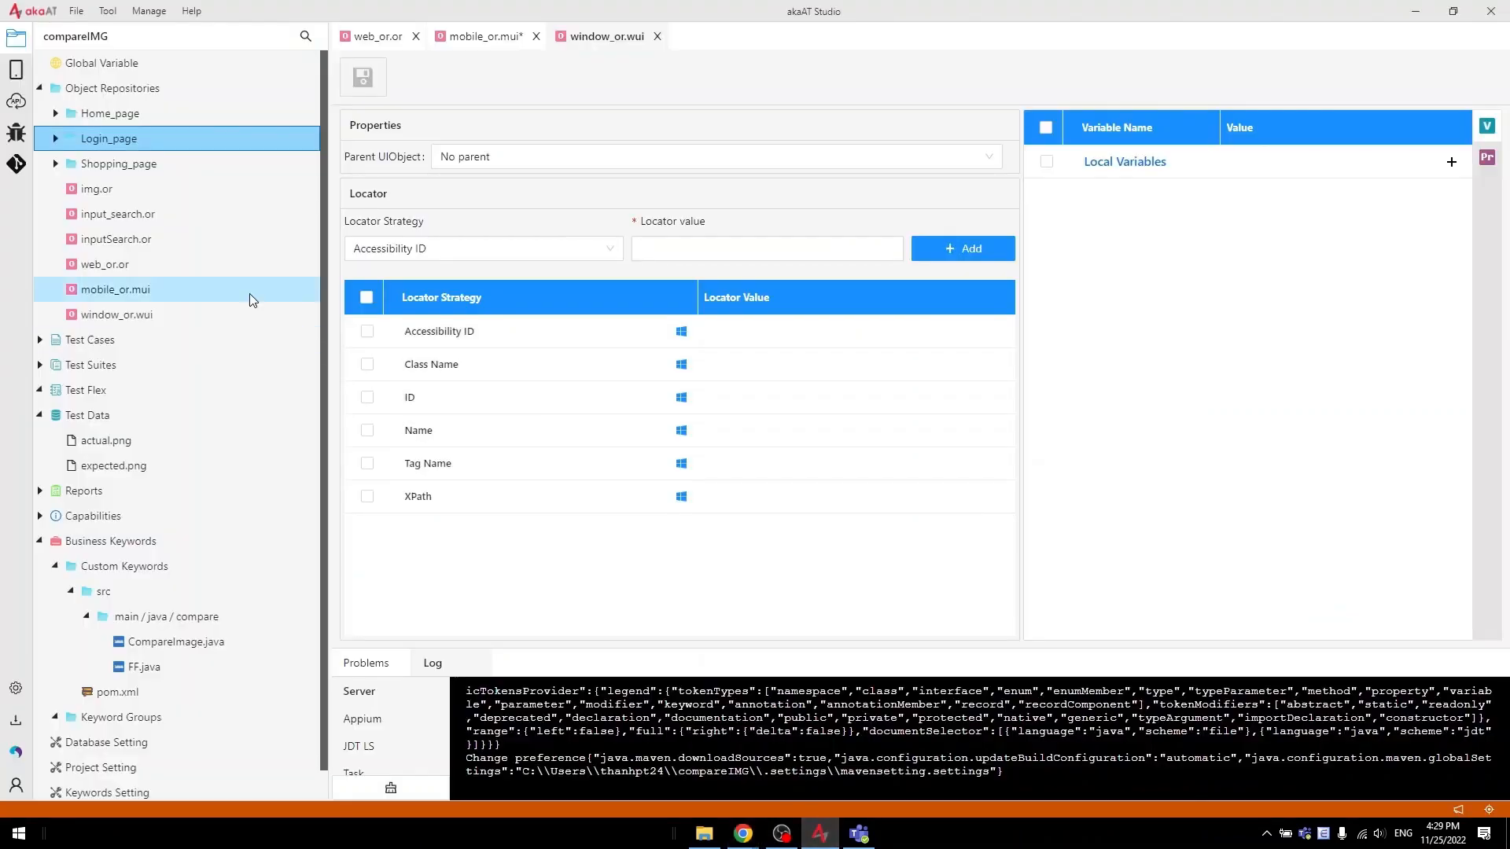
{"action": "right_click", "coordinate": [142, 143]}
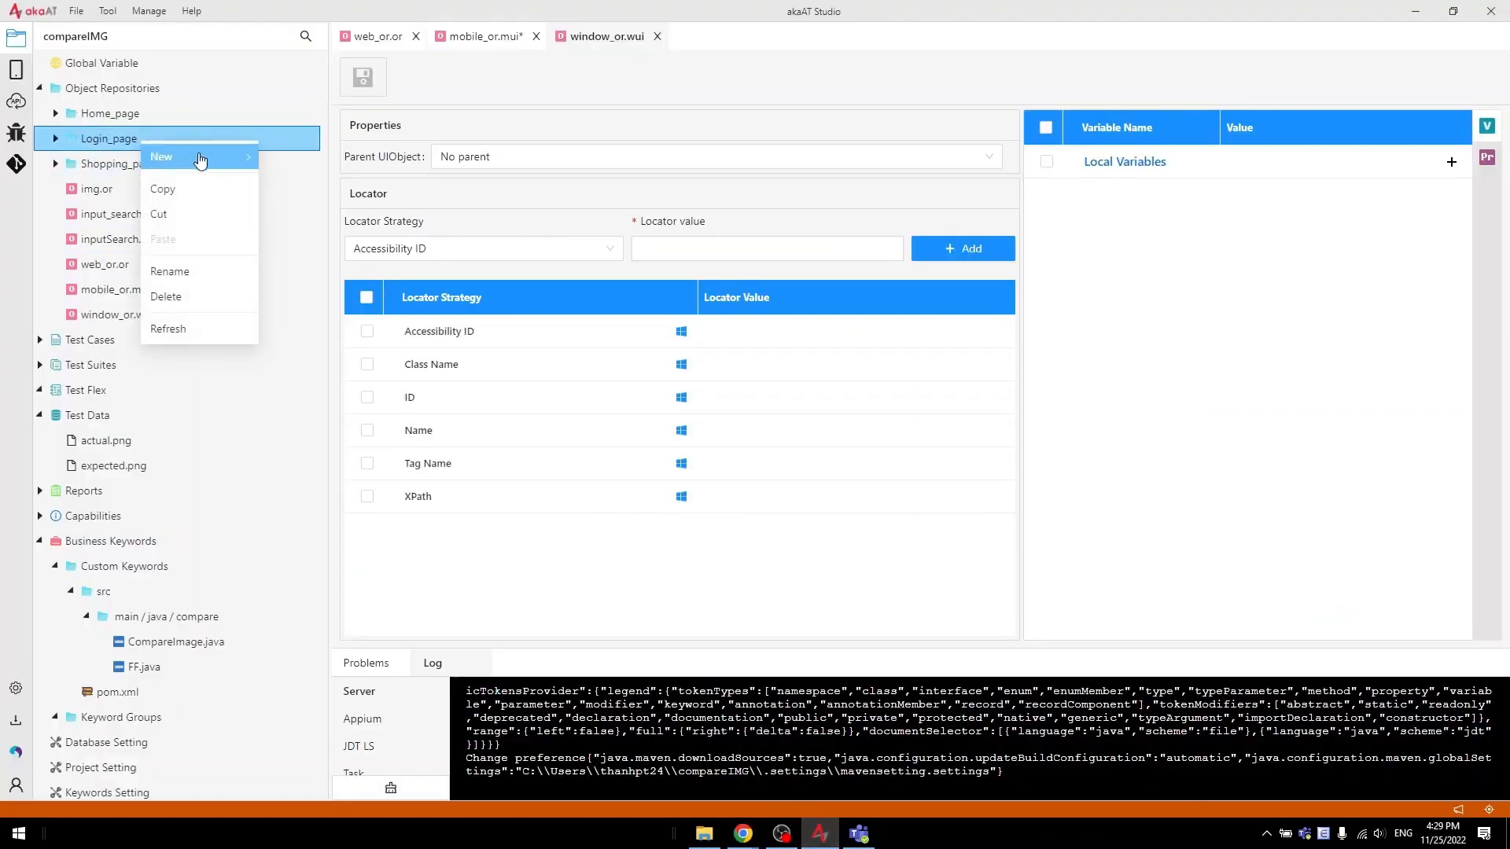
{"action": "mouse_move", "coordinate": [205, 156]}
{"action": "mouse_move", "coordinate": [346, 188]}
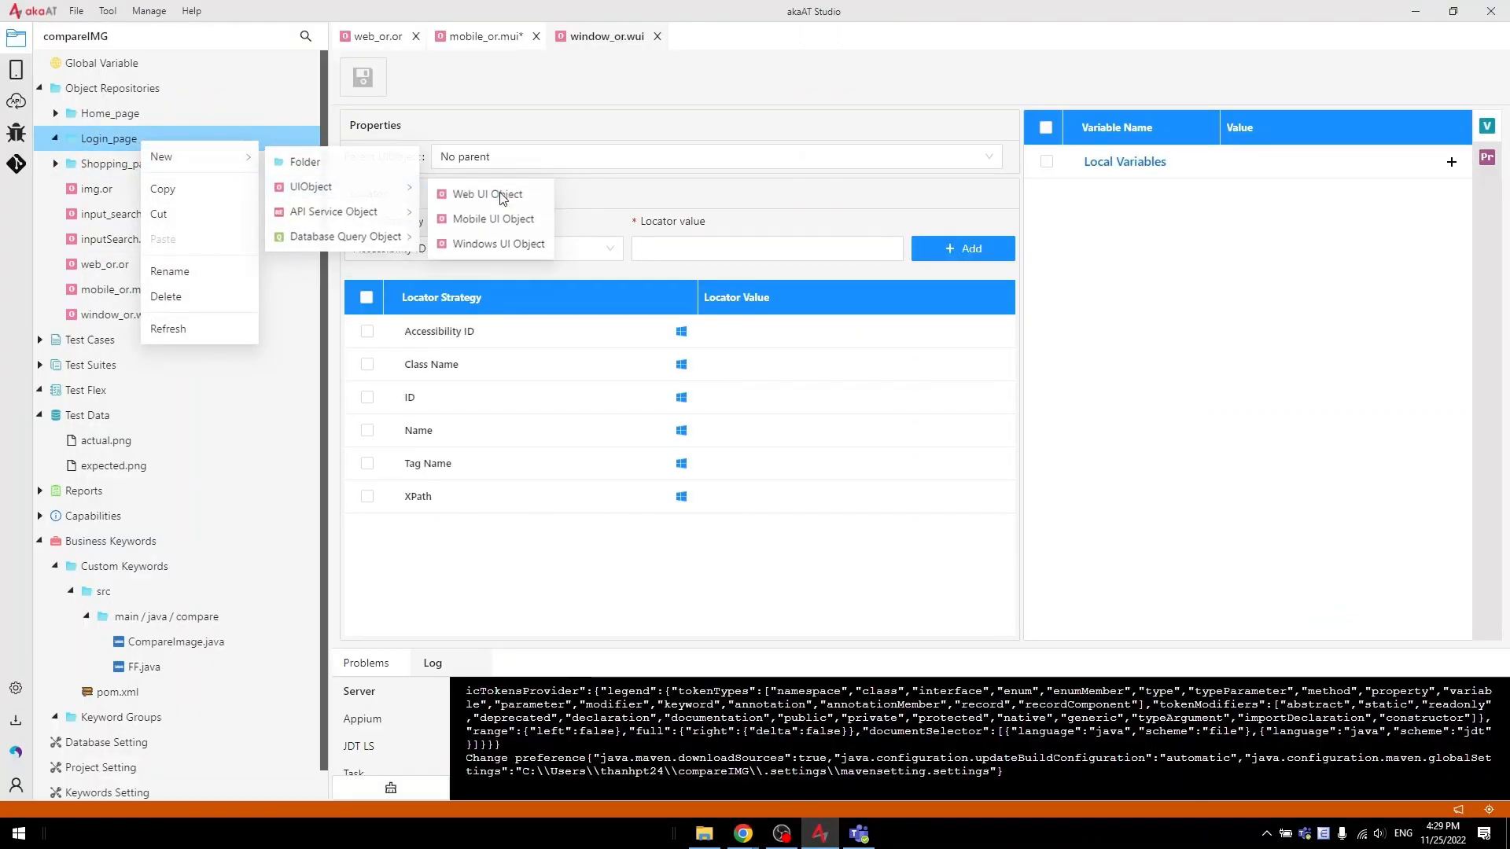
{"action": "left_click", "coordinate": [493, 221]}
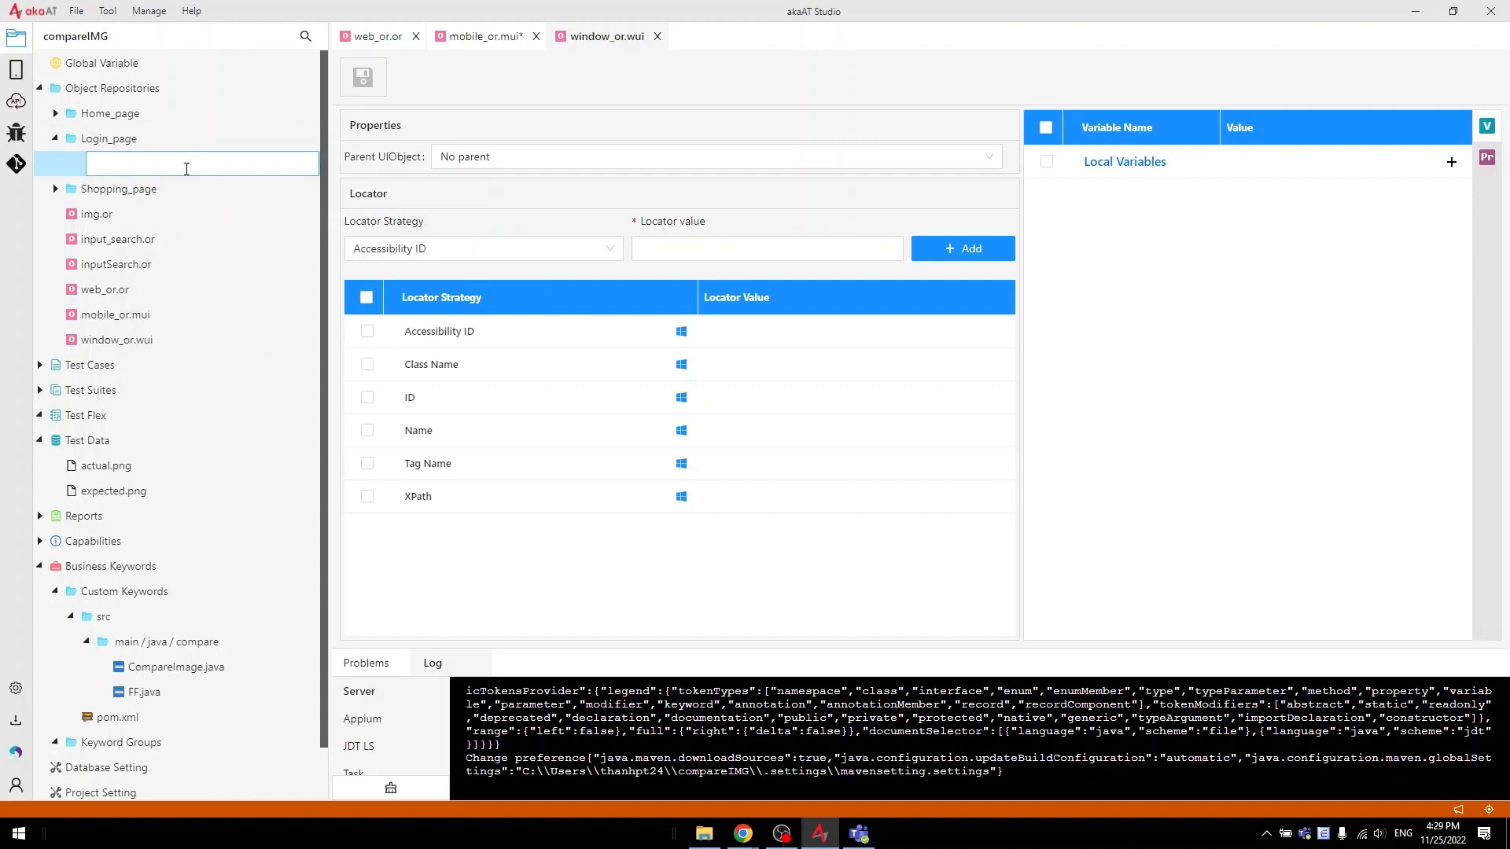
{"action": "type", "text": "userna"}
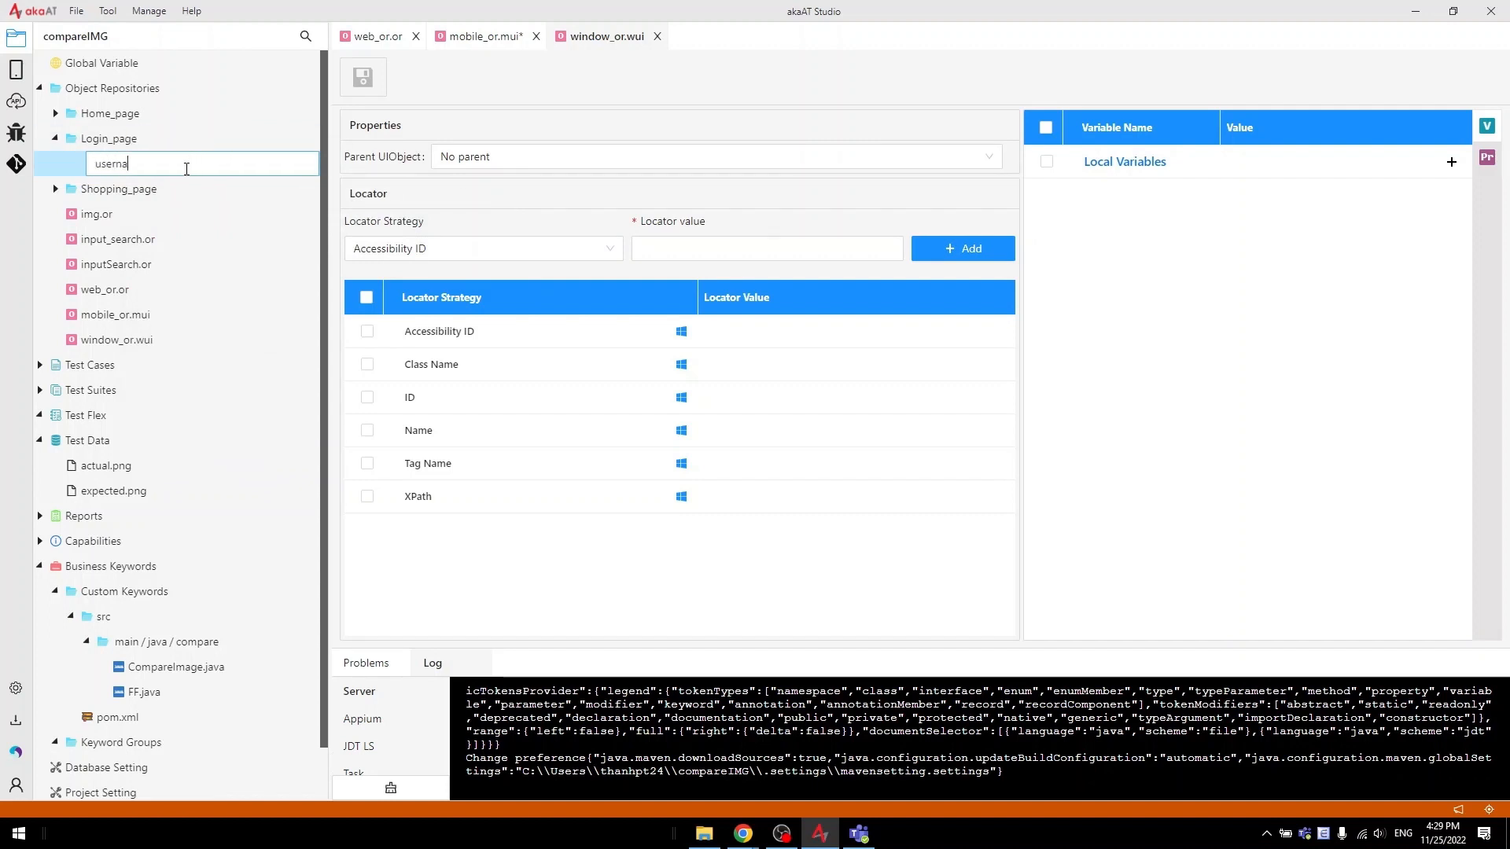
{"action": "type", "text": "me_input"}
{"action": "key", "text": "Return"}
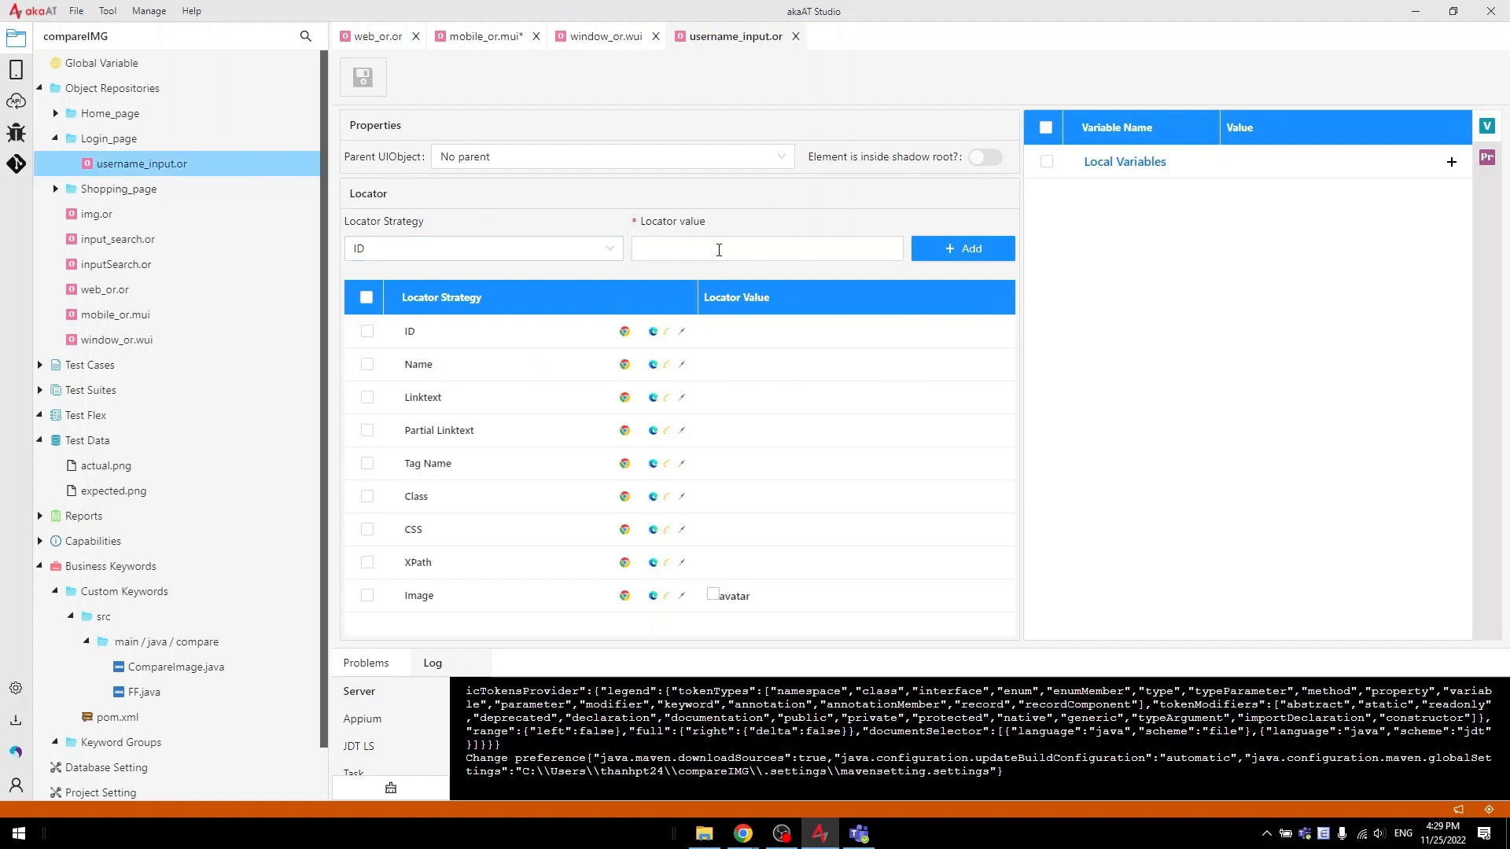
Set the ID locator of username_input to username and save the object
{"action": "left_click", "coordinate": [723, 250]}
{"action": "type", "text": "username"}
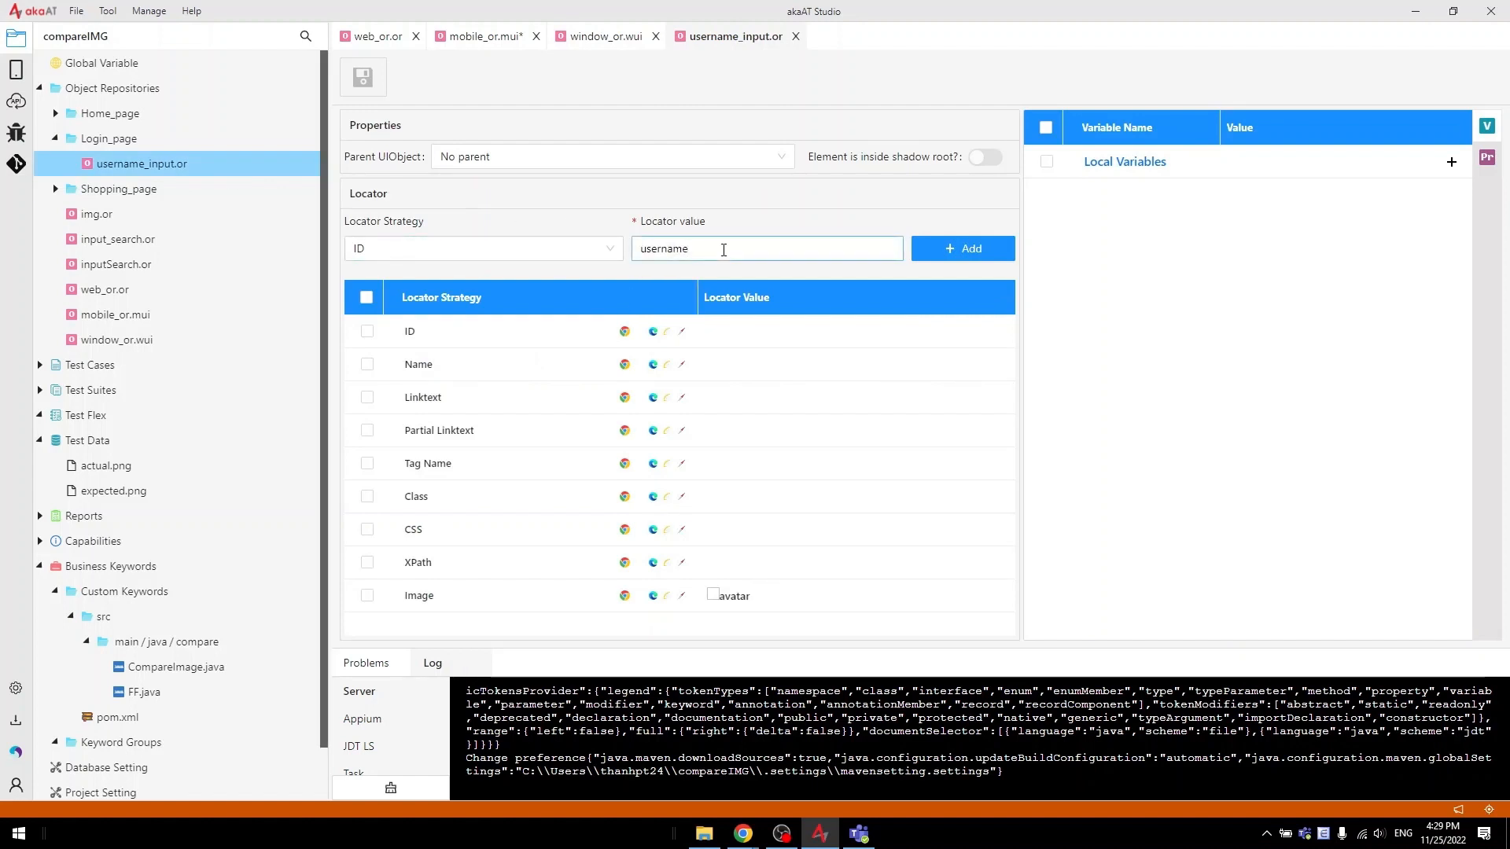
{"action": "left_click_drag", "start_coordinate": [724, 250], "coordinate": [583, 259]}
{"action": "key", "text": "ctrl+c"}
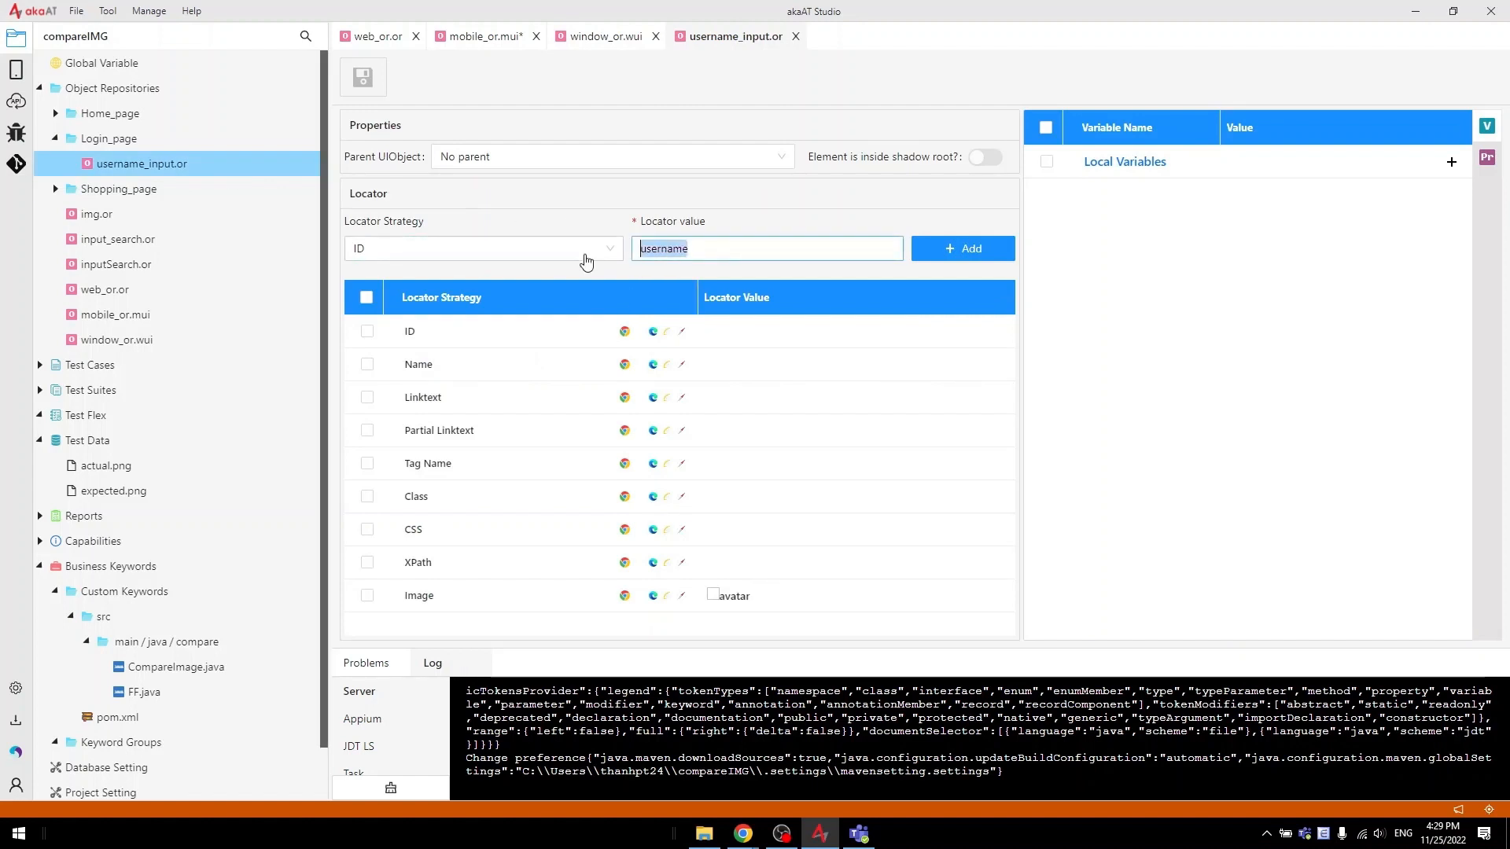
{"action": "left_click", "coordinate": [721, 333]}
{"action": "key", "text": "ctrl+v"}
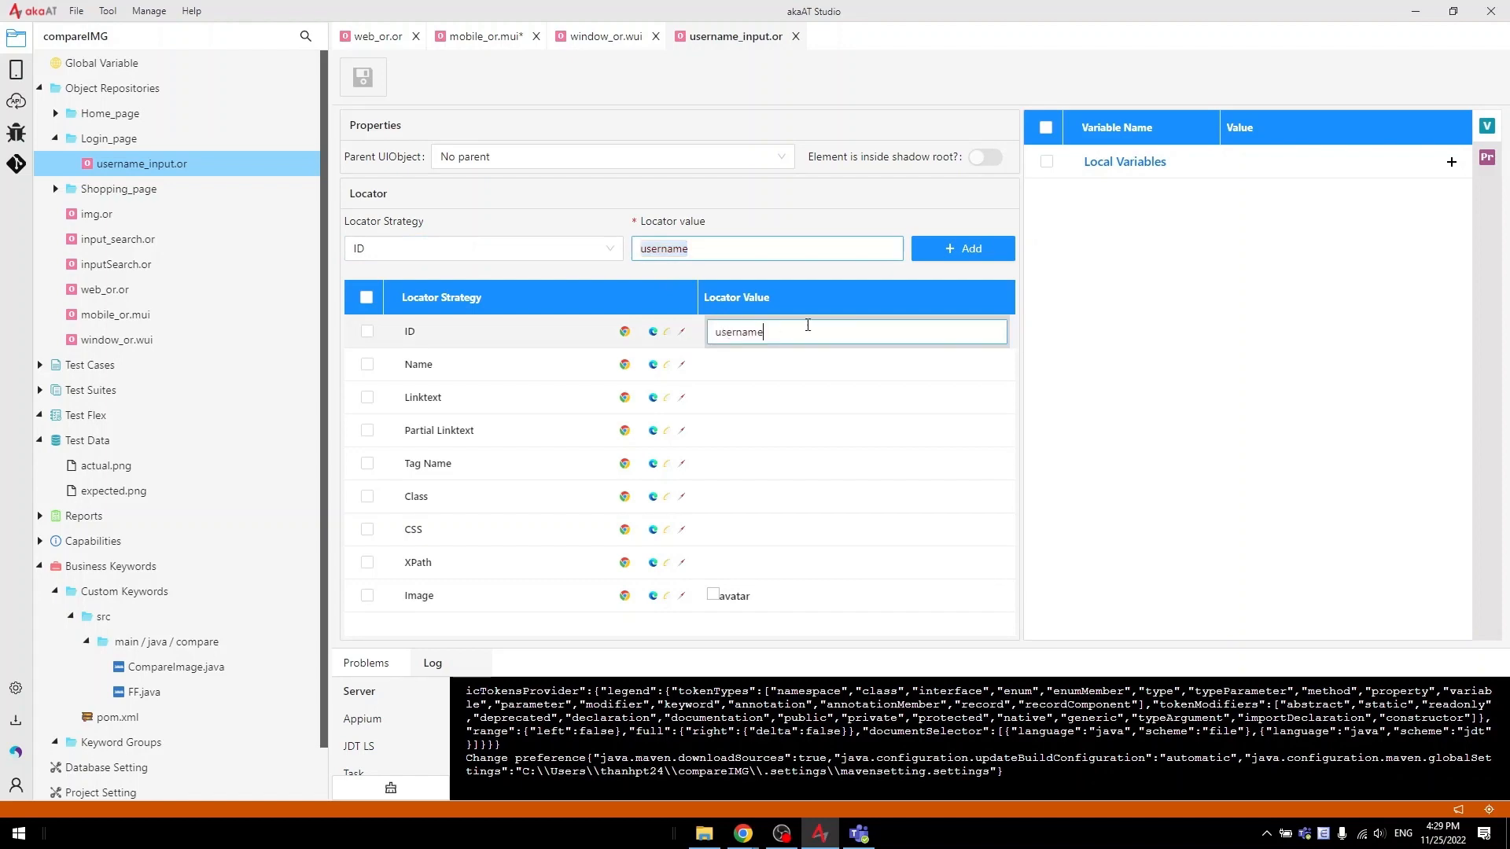
{"action": "key", "text": "Return"}
{"action": "left_click", "coordinate": [363, 77]}
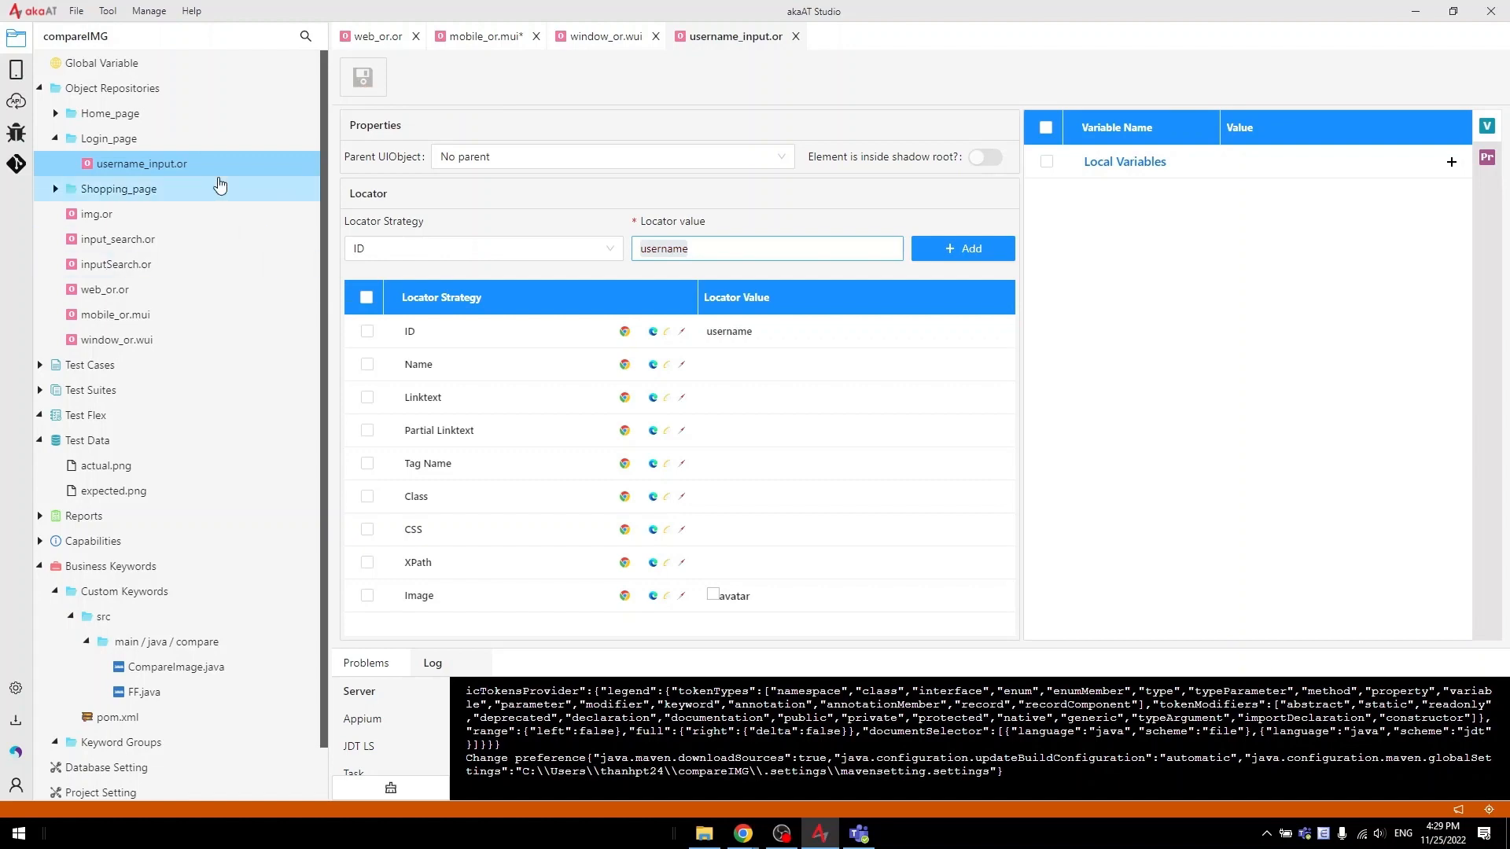
Take the username field's name attribute from Chrome, enter username as the Name locator in akaAT Studio, and save
{"action": "key", "text": "alt+Tab"}
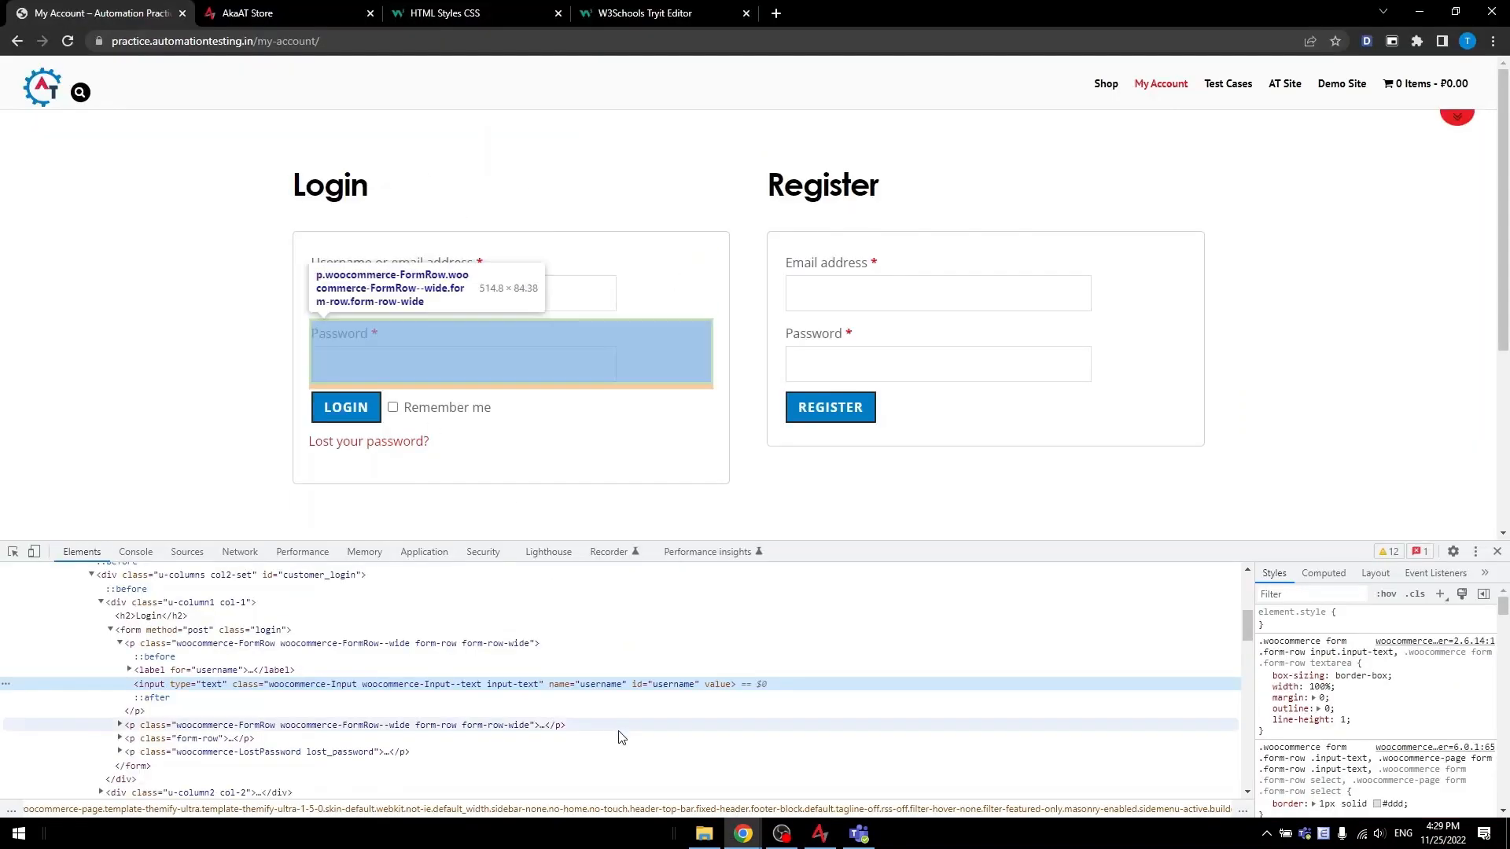
{"action": "double_click", "coordinate": [598, 686]}
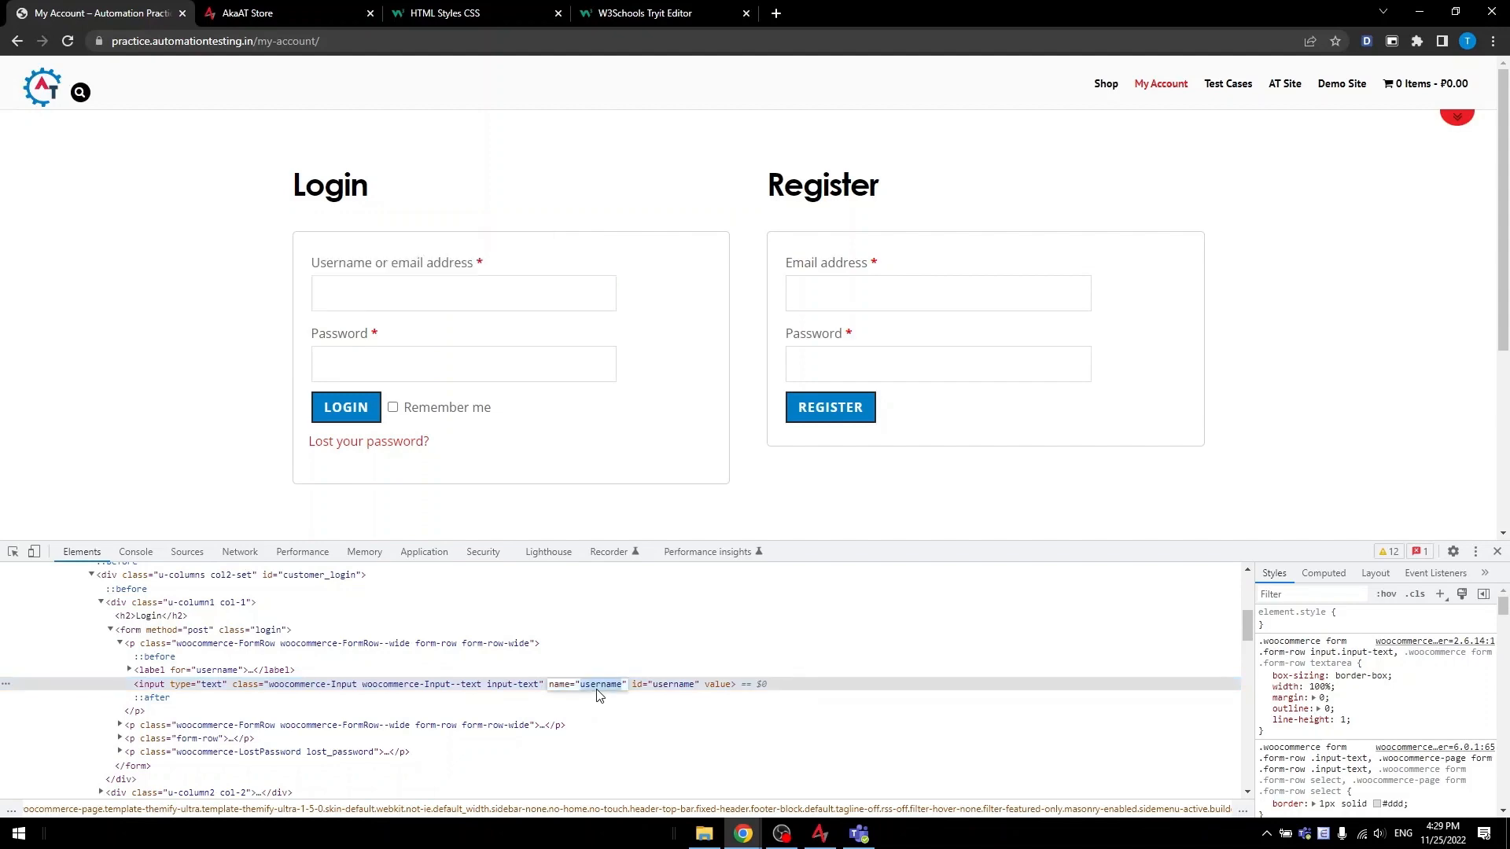
{"action": "key", "text": "alt+Tab"}
{"action": "left_click", "coordinate": [732, 367]}
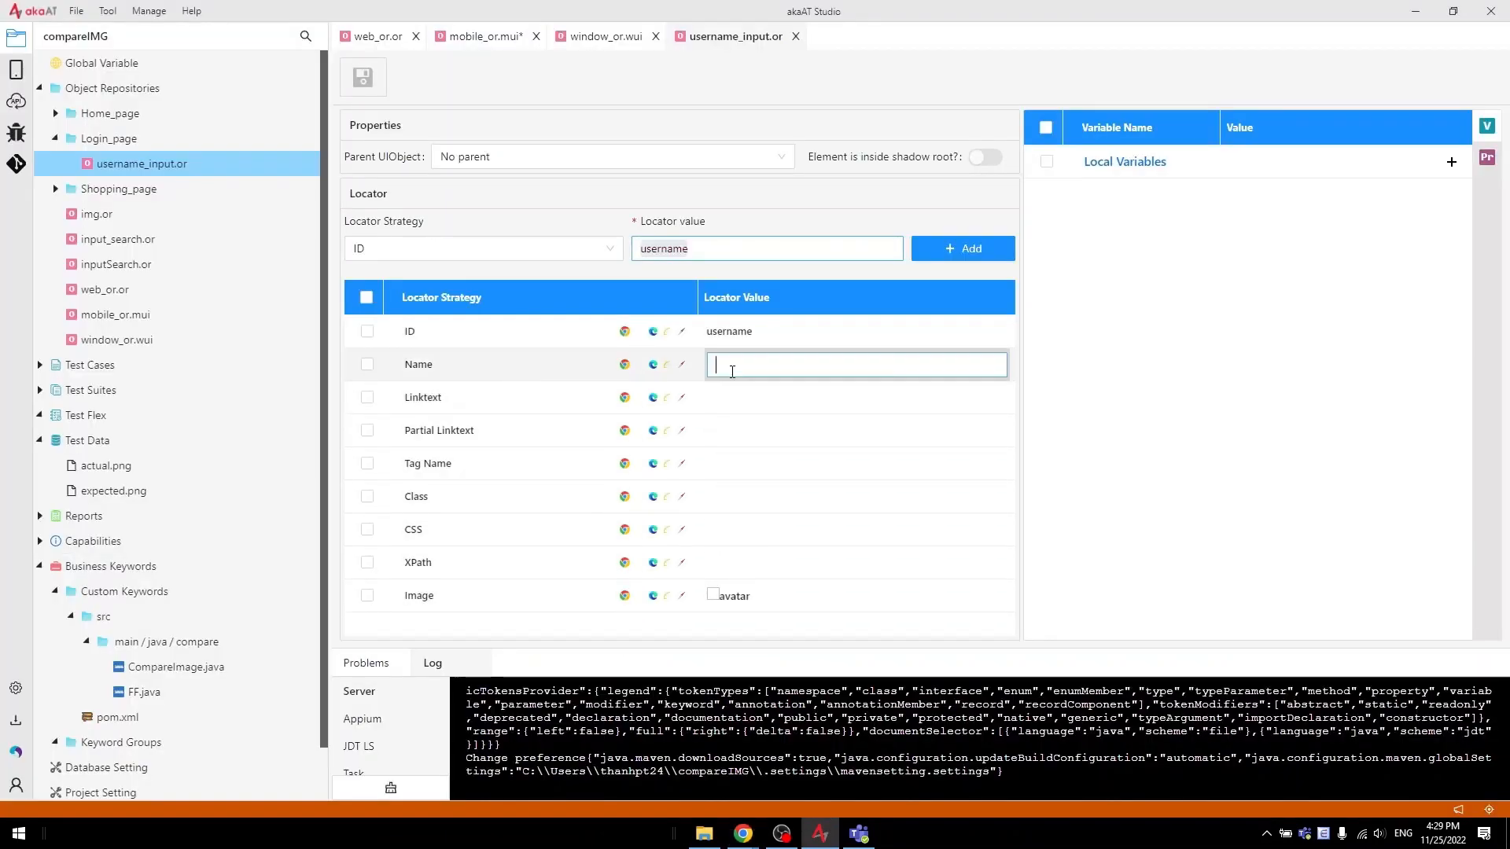
{"action": "key", "text": "Return"}
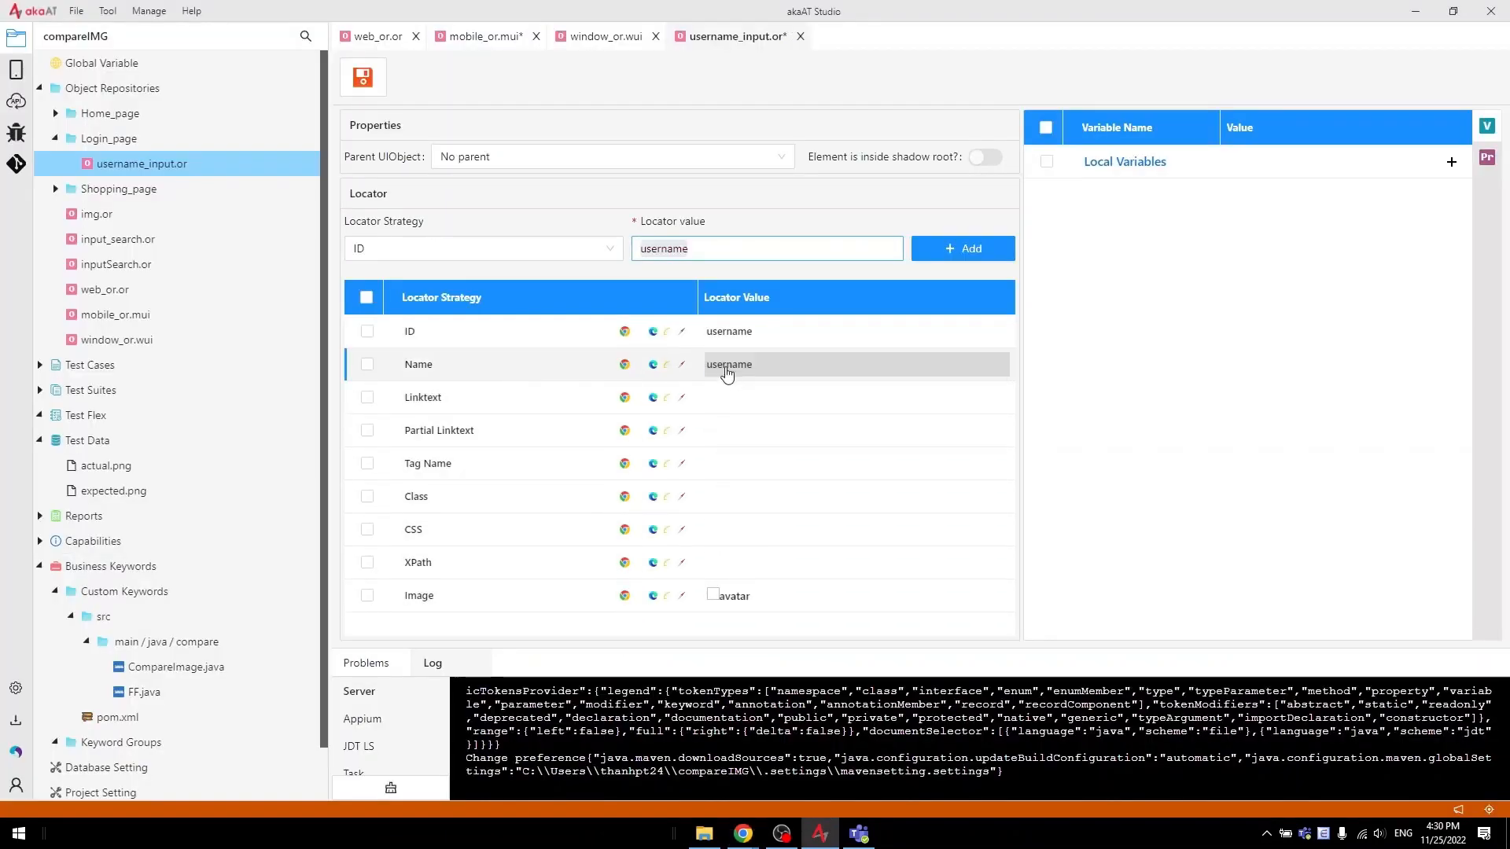
{"action": "left_click", "coordinate": [363, 76]}
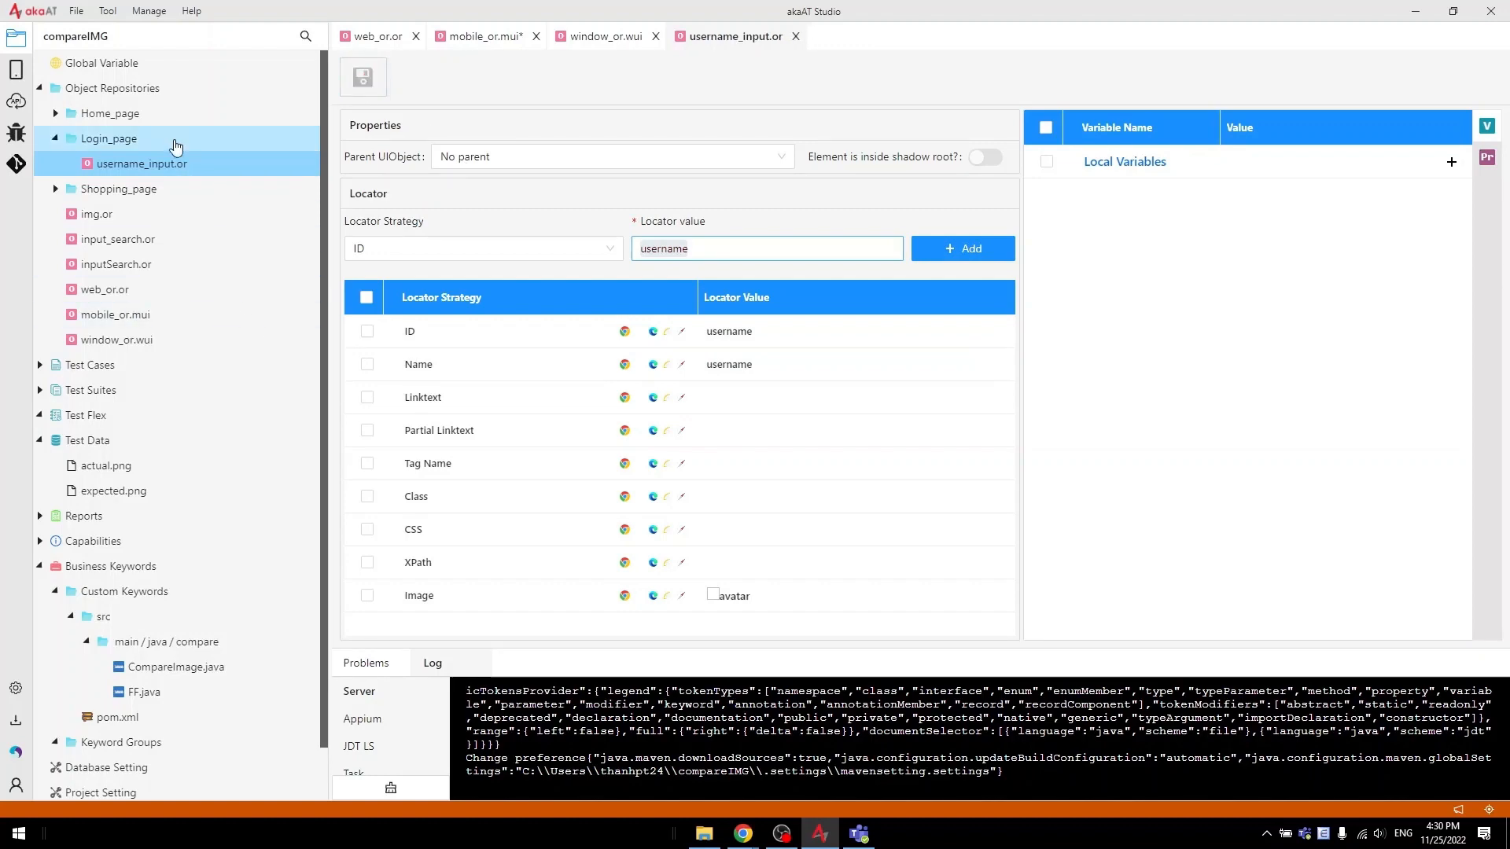
Copy the class woocommerce-Input from the username field's source in Chrome, set it as username_input's Class locator in akaAT Studio, and save
{"action": "key", "text": "alt+Tab"}
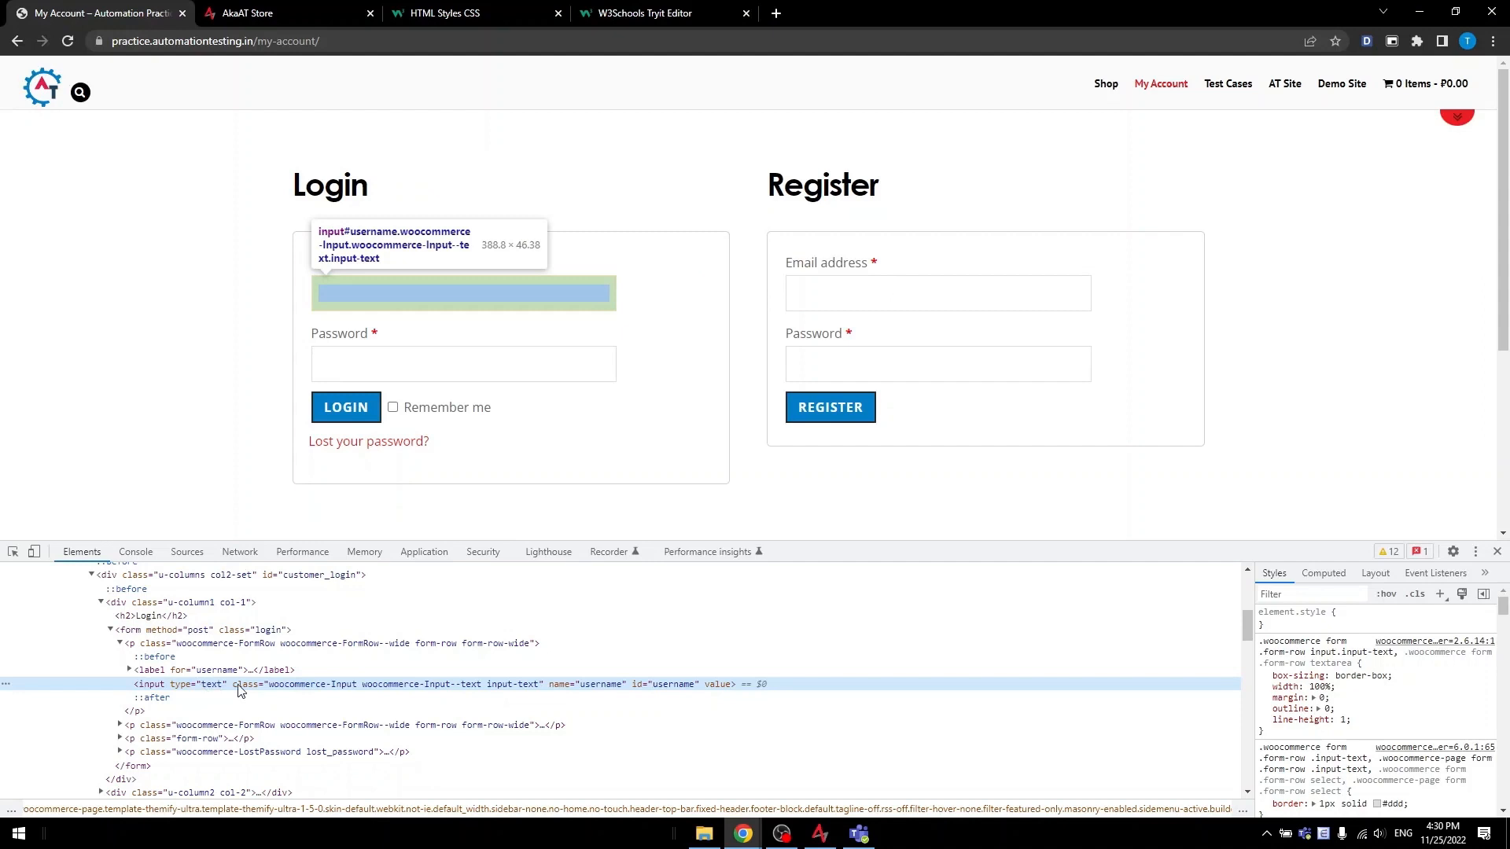
{"action": "double_click", "coordinate": [284, 685]}
{"action": "left_click", "coordinate": [331, 685]}
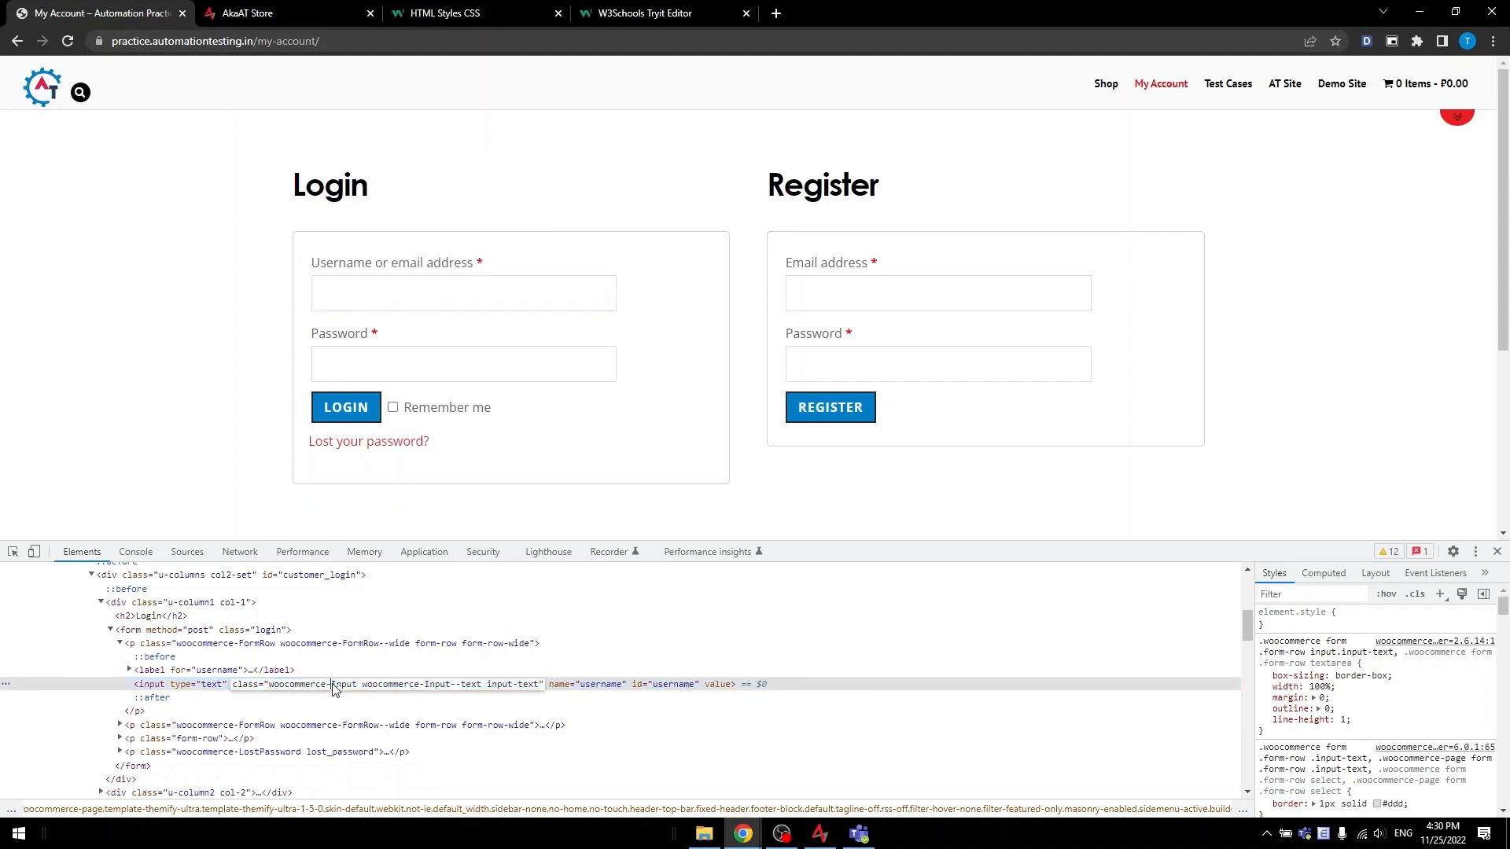
{"action": "left_click_drag", "start_coordinate": [358, 685], "coordinate": [274, 693]}
{"action": "key", "text": "ctrl+c"}
{"action": "key", "text": "alt+Tab"}
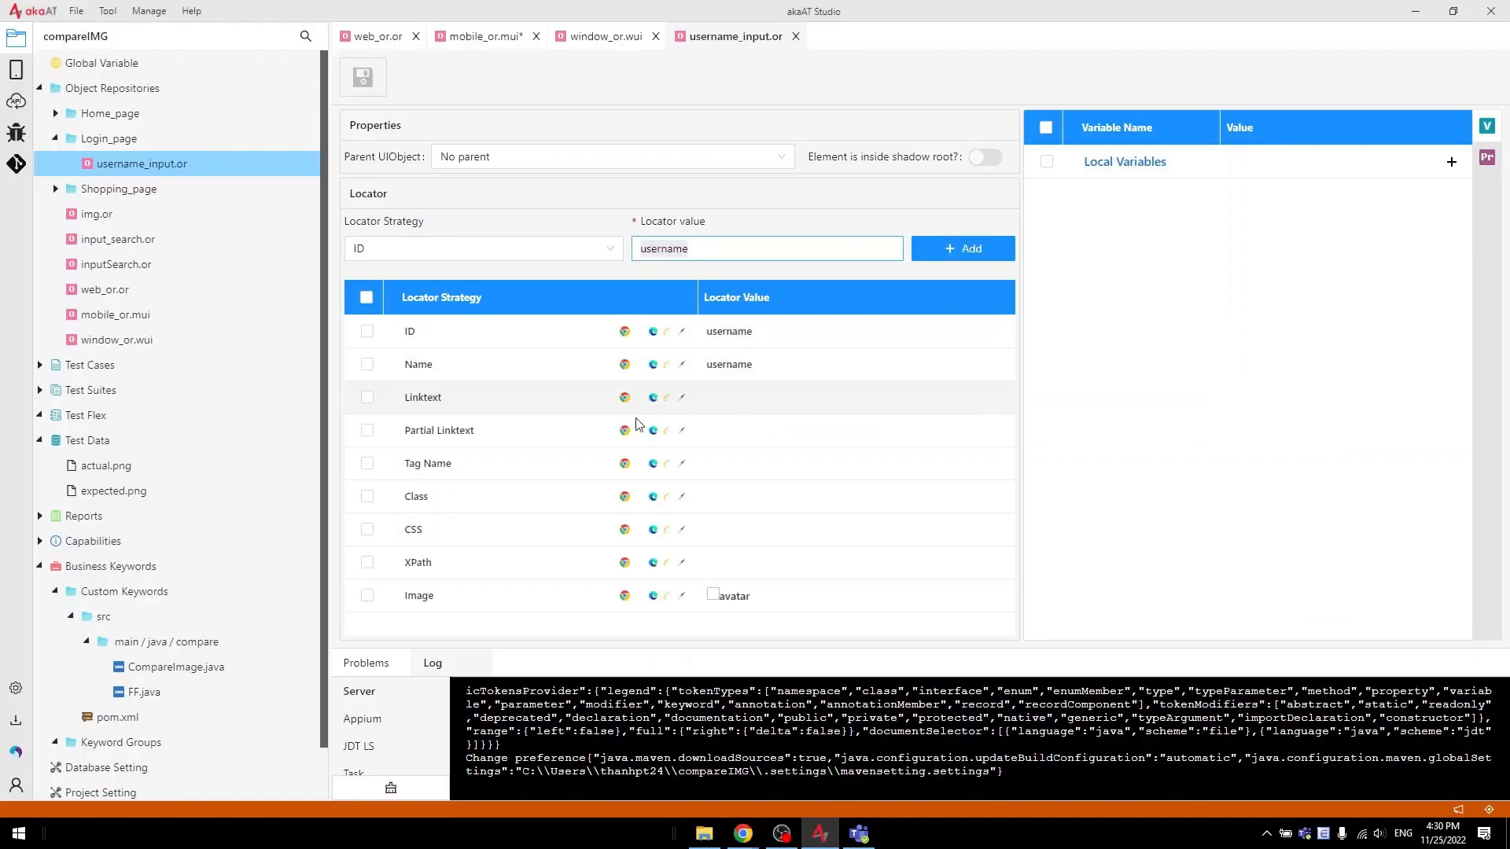
{"action": "left_click", "coordinate": [739, 497]}
{"action": "key", "text": "ctrl+v"}
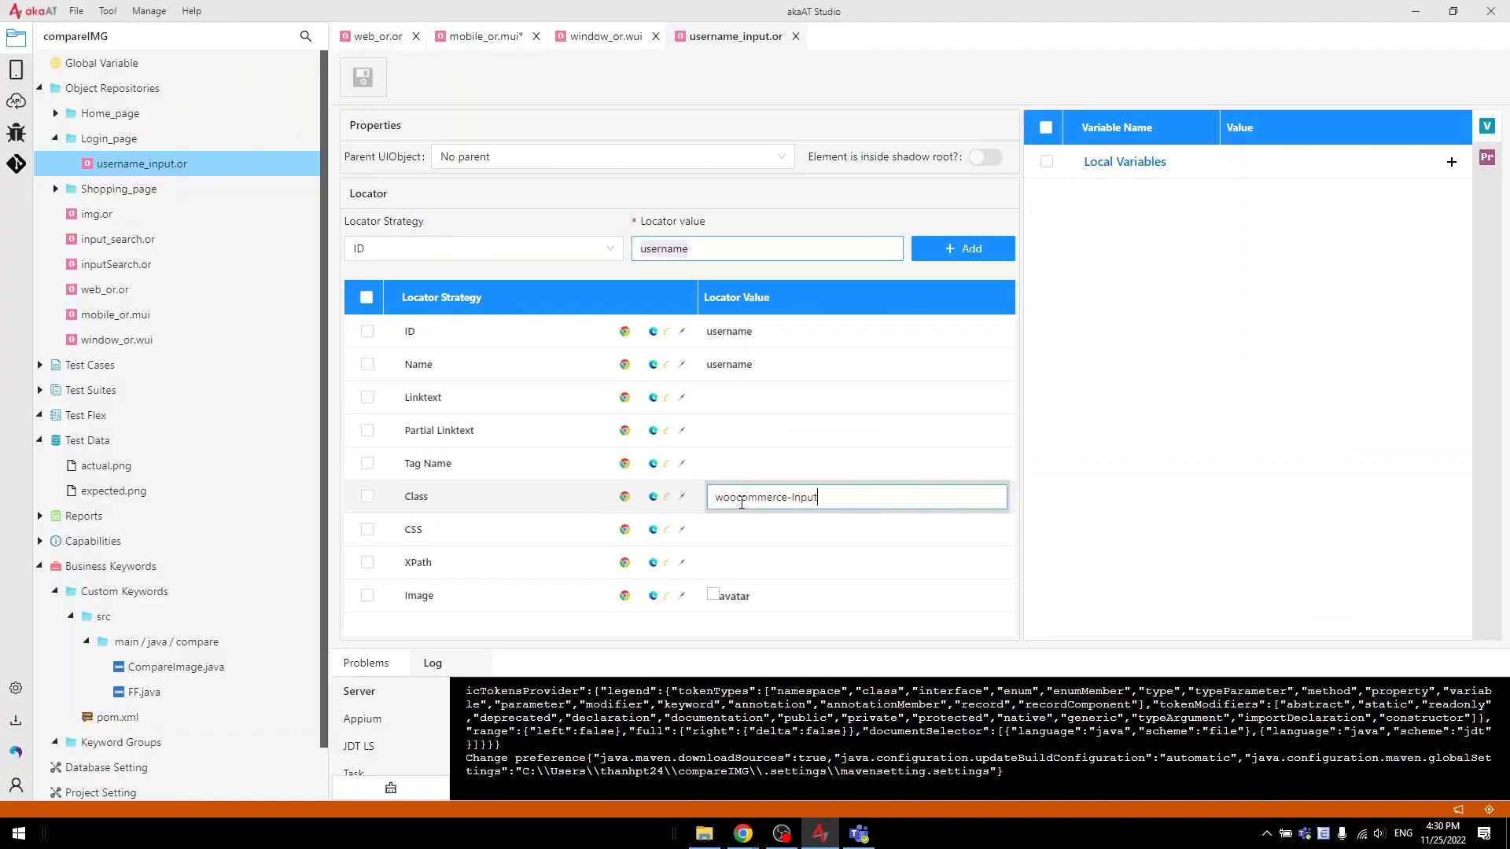
{"action": "key", "text": "Return"}
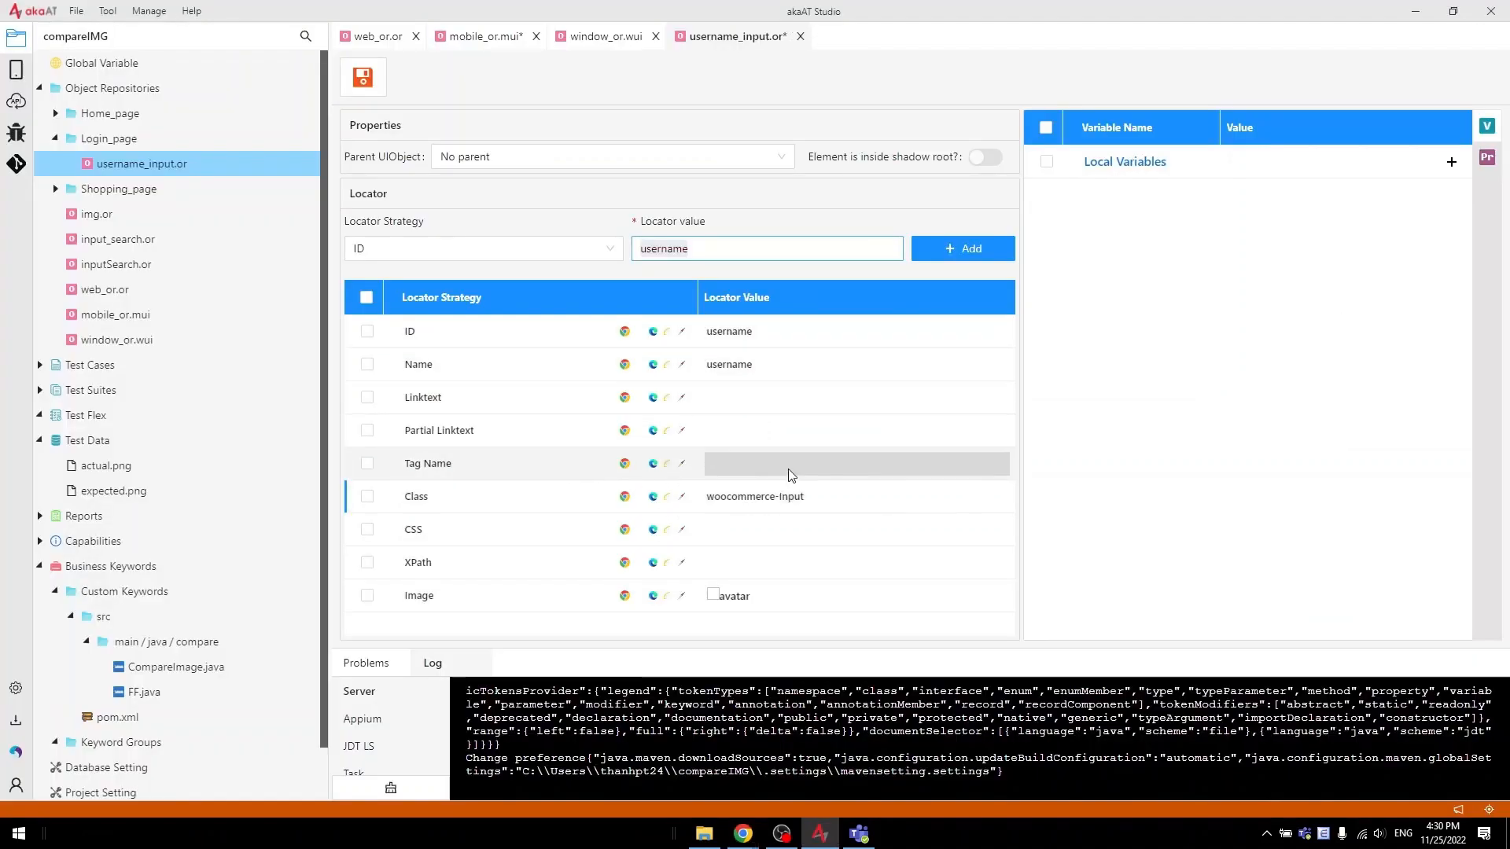
{"action": "left_click", "coordinate": [362, 76]}
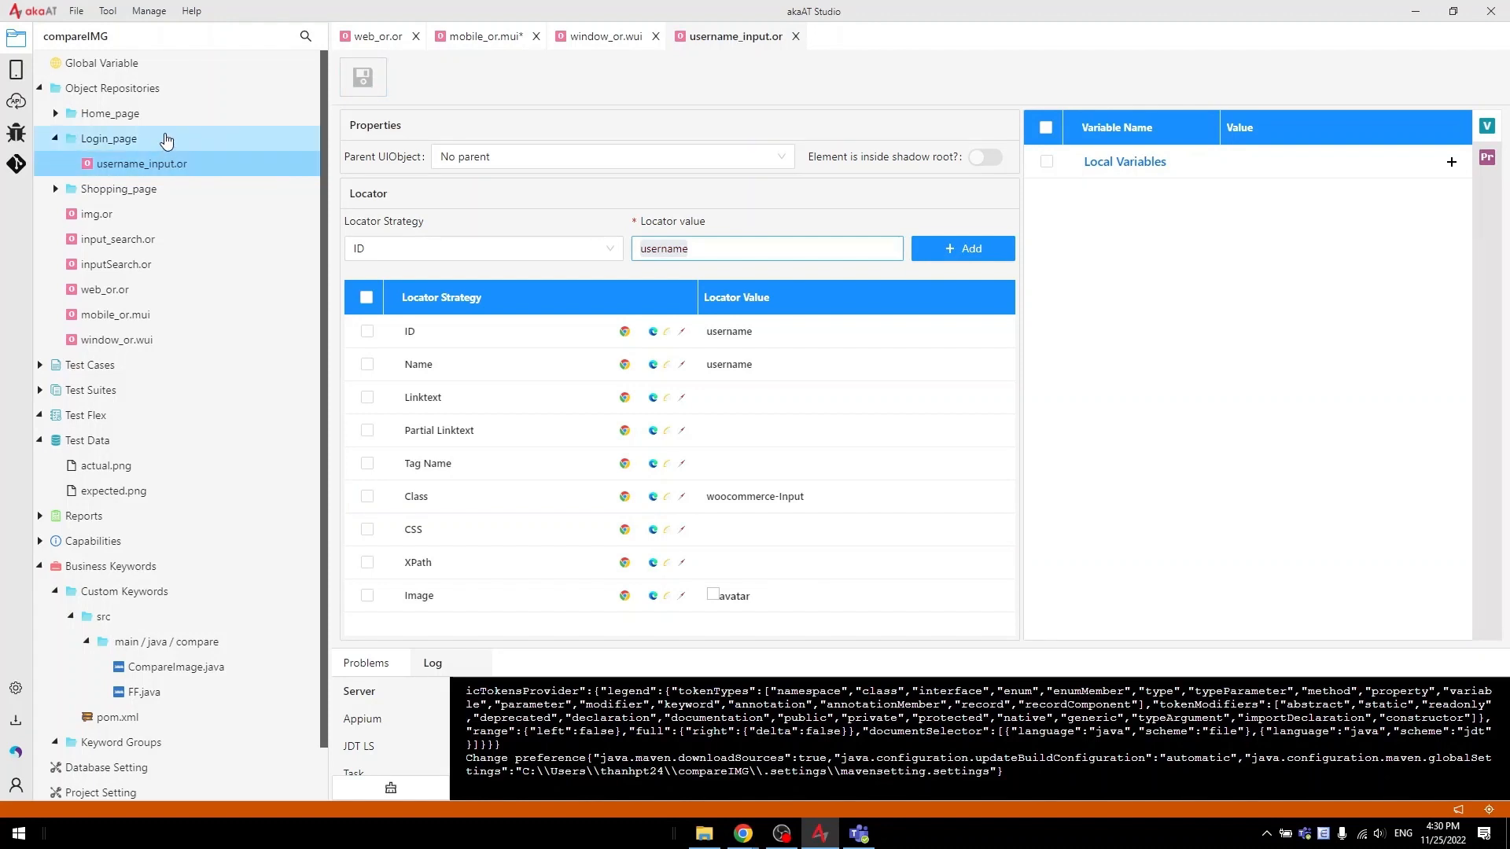
Create a second Web UI object in the Login_page folder, named password_input
{"action": "right_click", "coordinate": [166, 140]}
{"action": "mouse_move", "coordinate": [193, 151]}
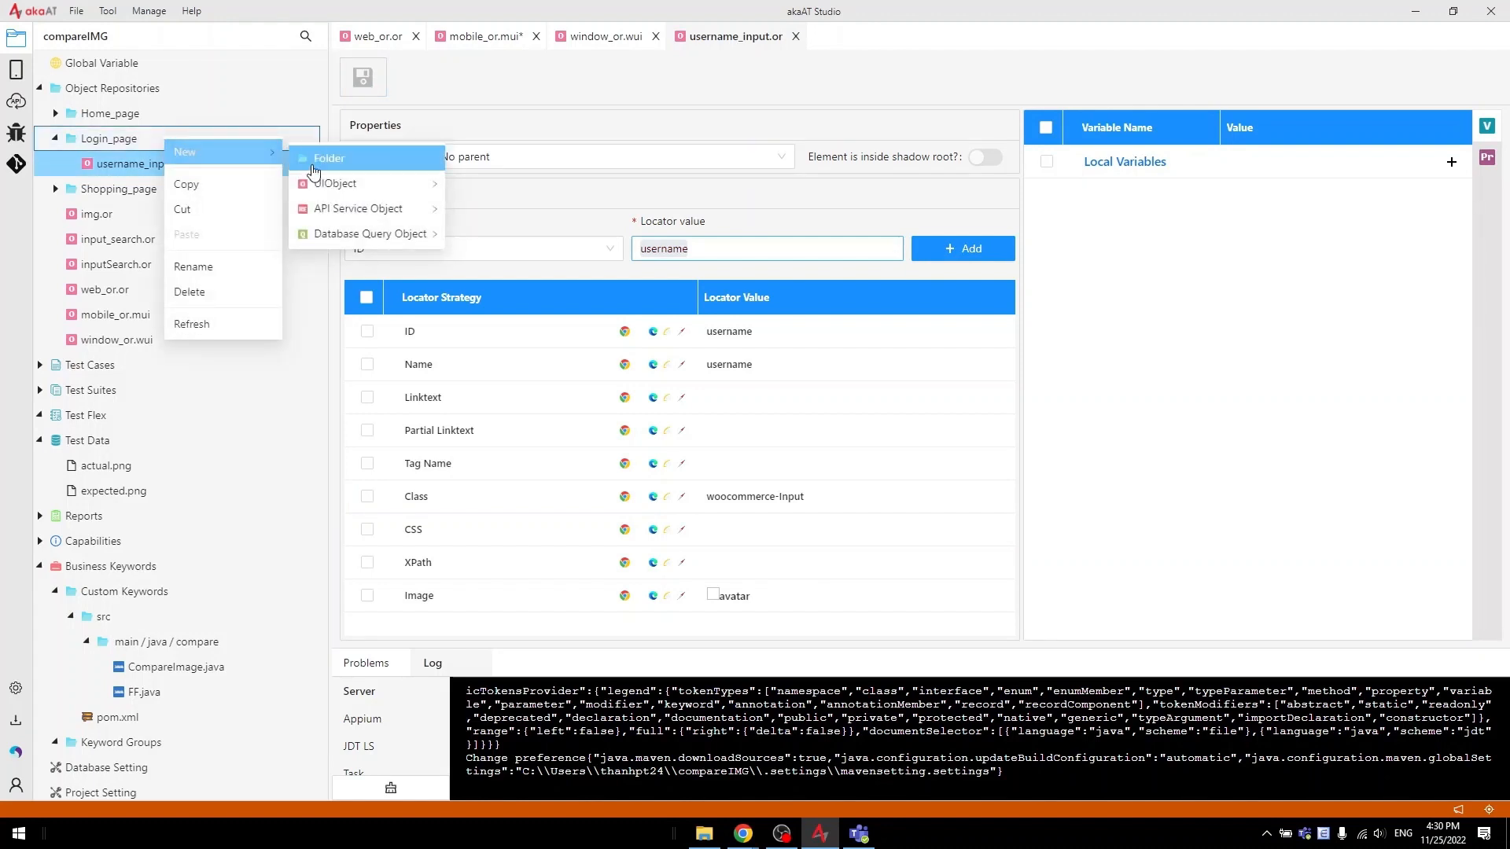
{"action": "mouse_move", "coordinate": [423, 192]}
{"action": "left_click", "coordinate": [504, 215]}
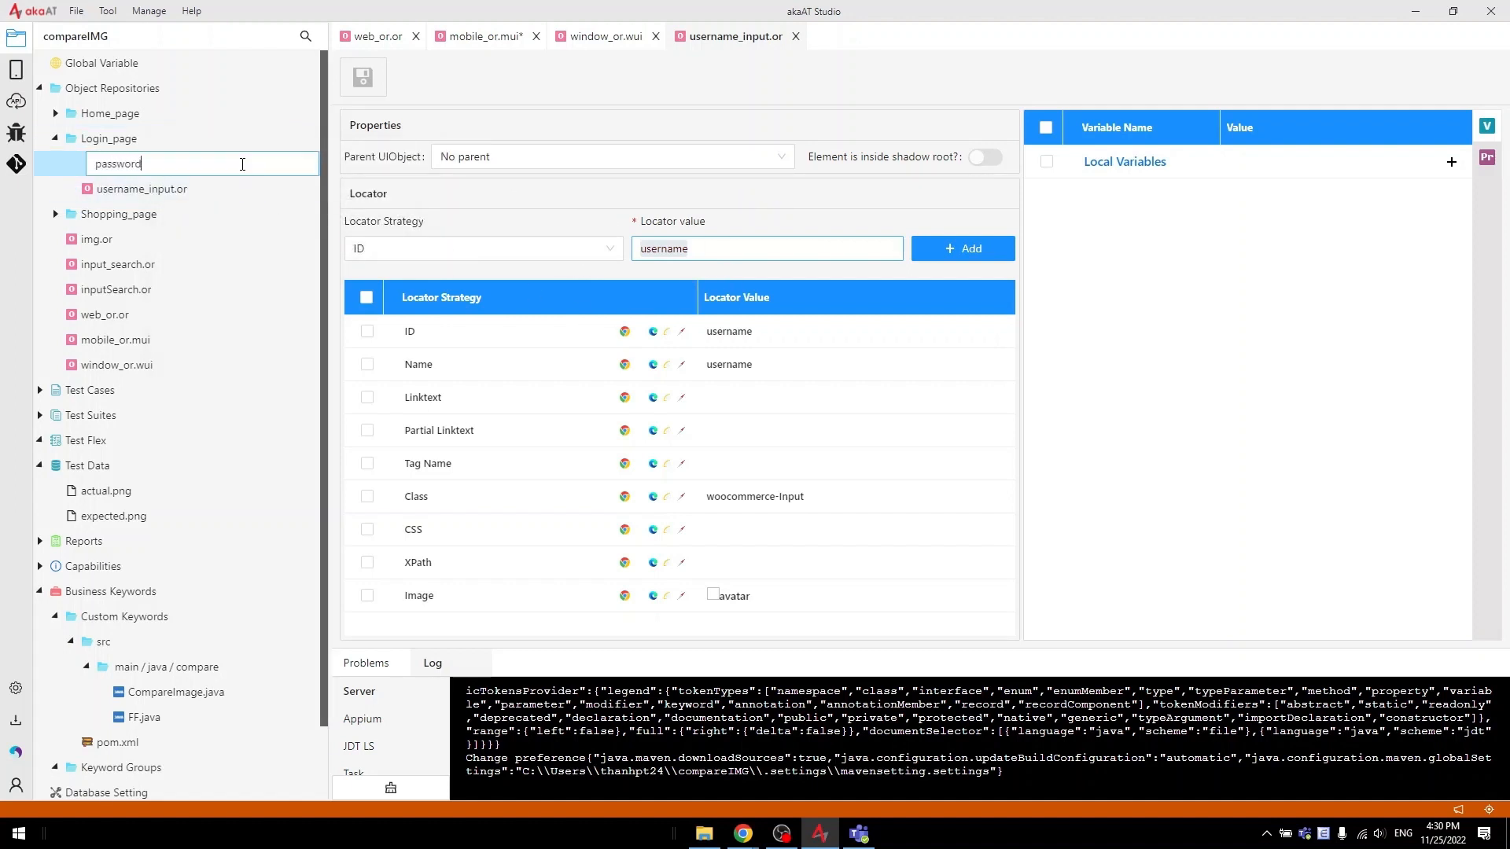
{"action": "type", "text": "password_input"}
{"action": "key", "text": "Return"}
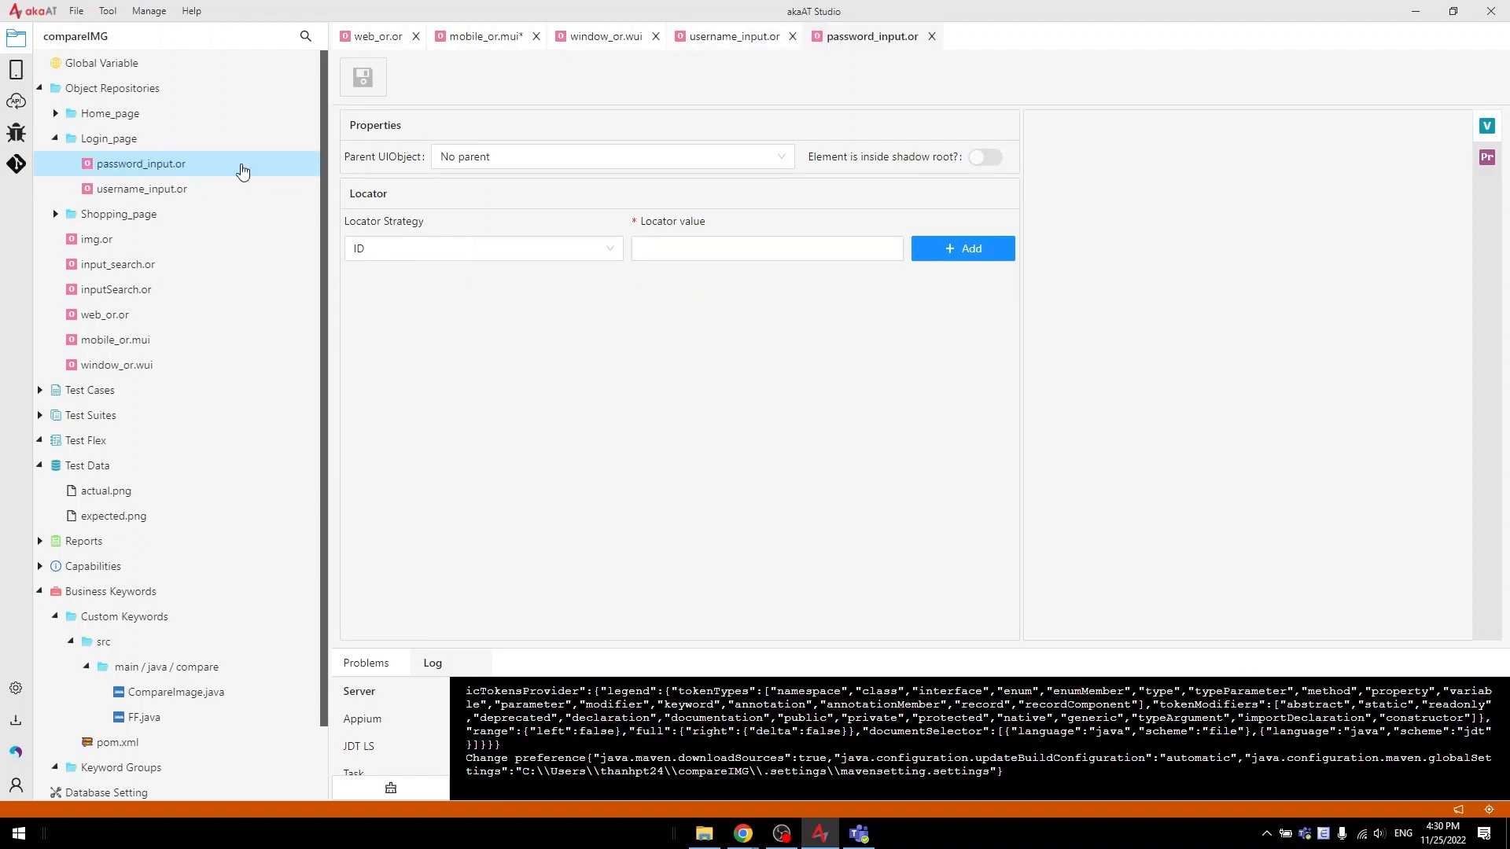
Switch to Chrome, inspect the login form's password field and copy its id value
{"action": "key", "text": "alt+Tab"}
{"action": "right_click", "coordinate": [423, 352]}
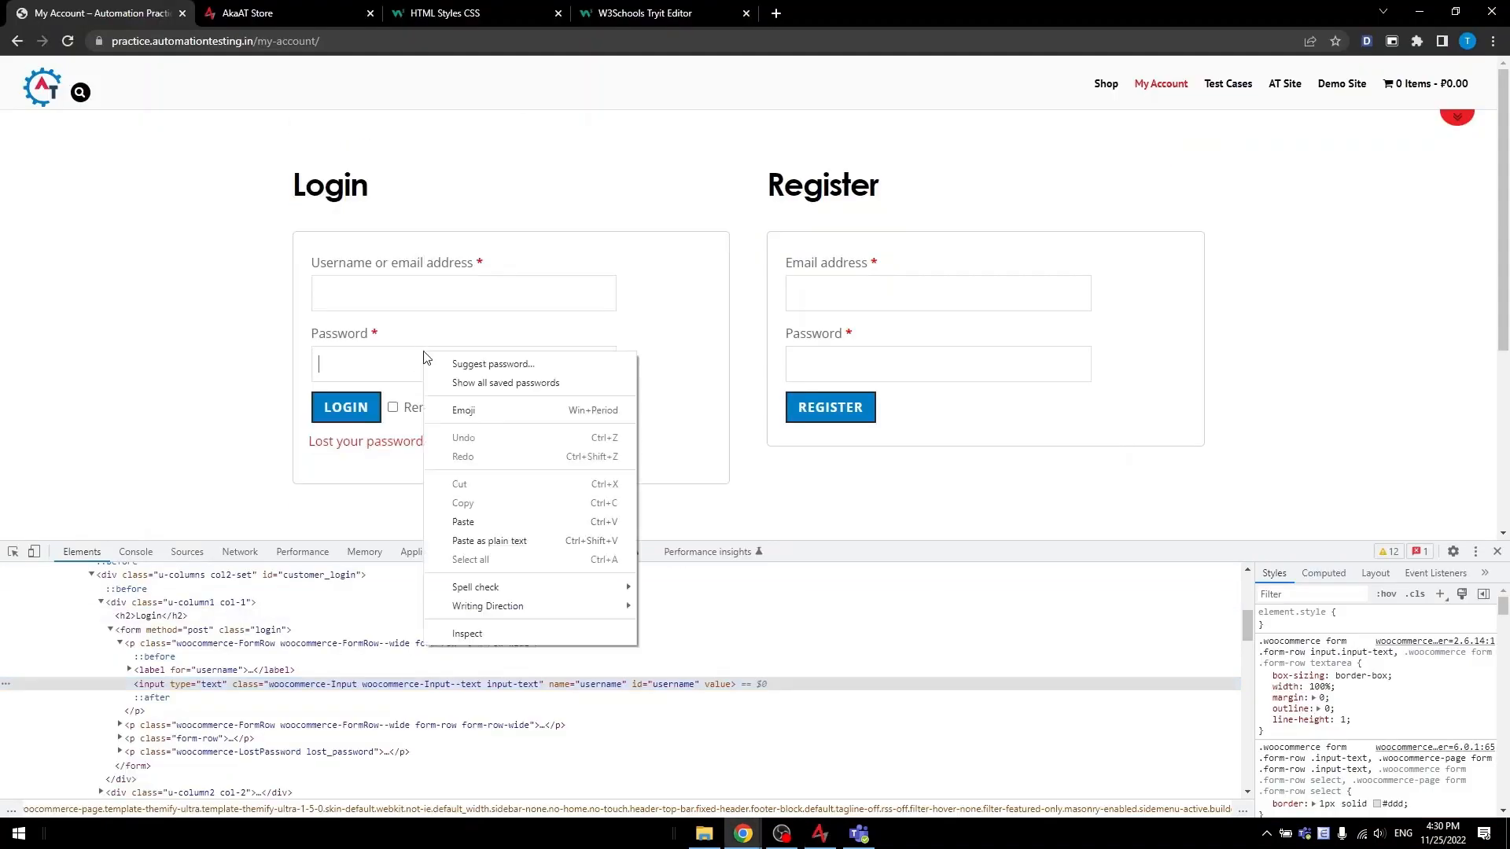
{"action": "left_click", "coordinate": [481, 629]}
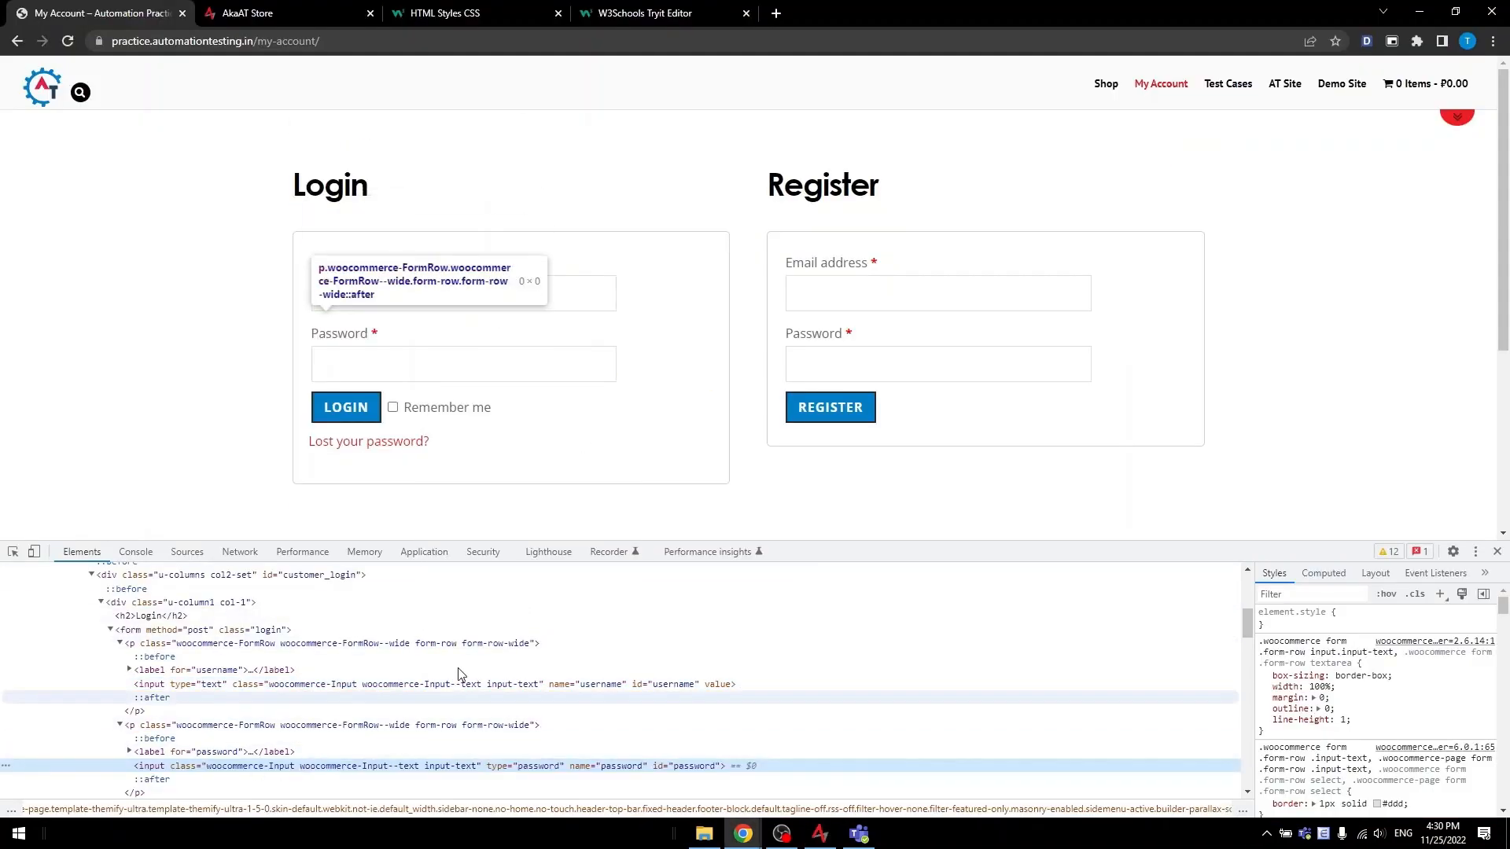
{"action": "scroll", "coordinate": [511, 664], "scroll_direction": "down", "scroll_amount": 2}
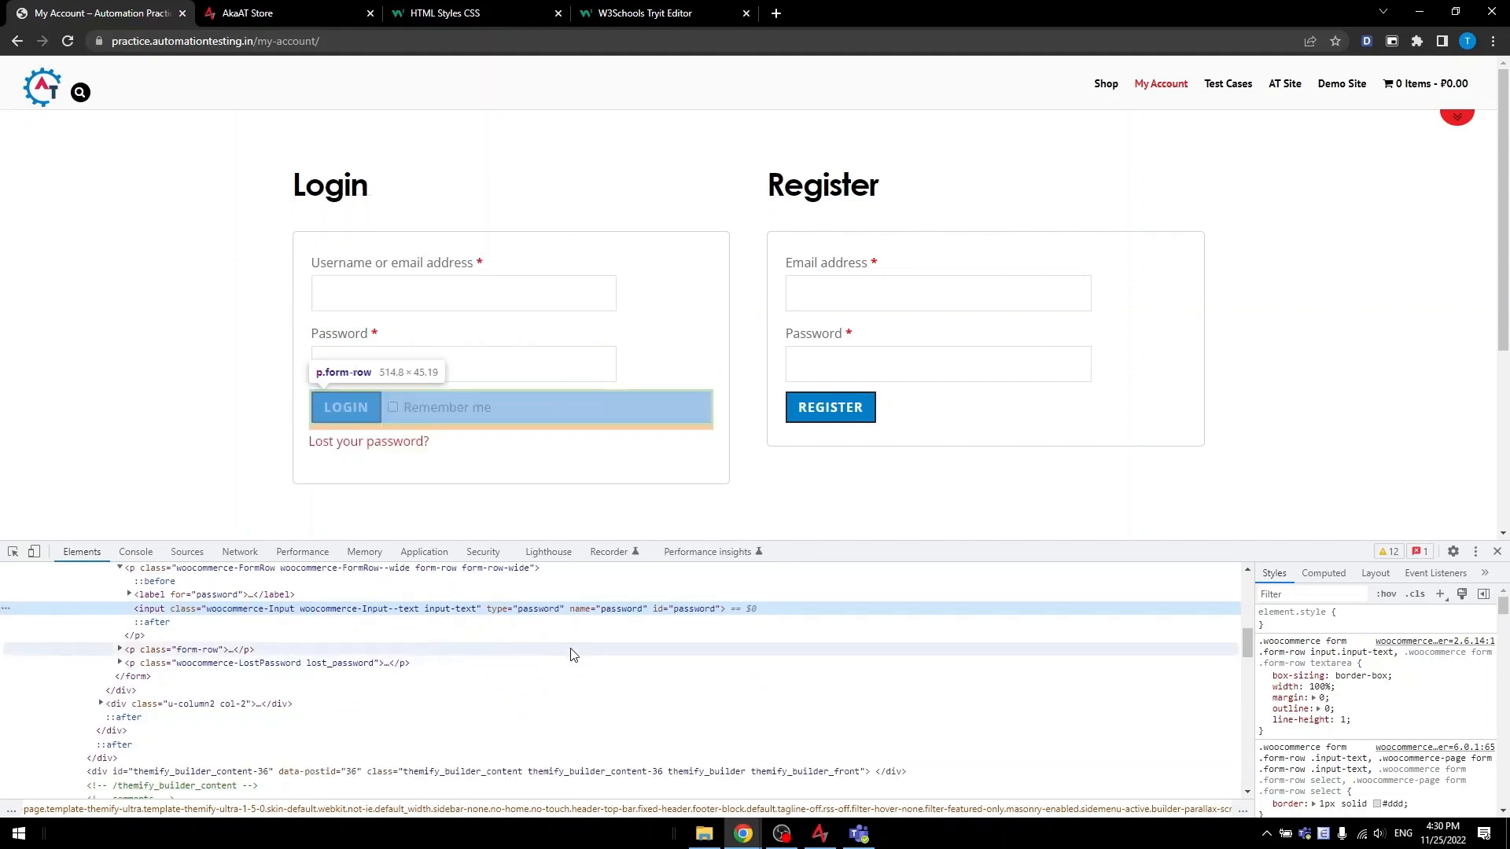
{"action": "double_click", "coordinate": [697, 610]}
{"action": "key", "text": "ctrl+c"}
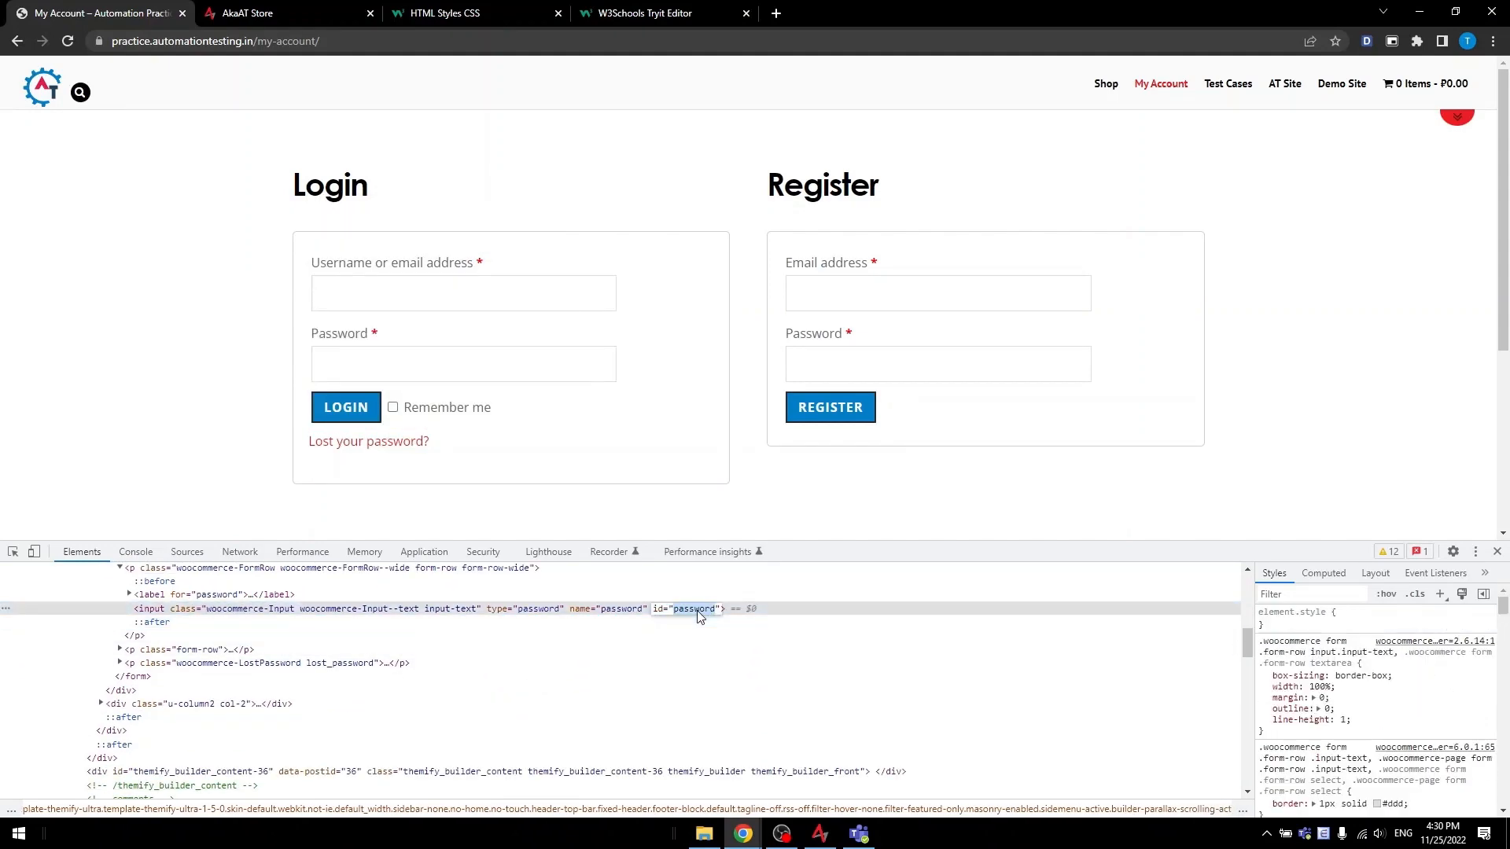
Switch to akaAT Studio, set both the ID and Name locators of password_input to password, and save the object
{"action": "key", "text": "alt+Tab"}
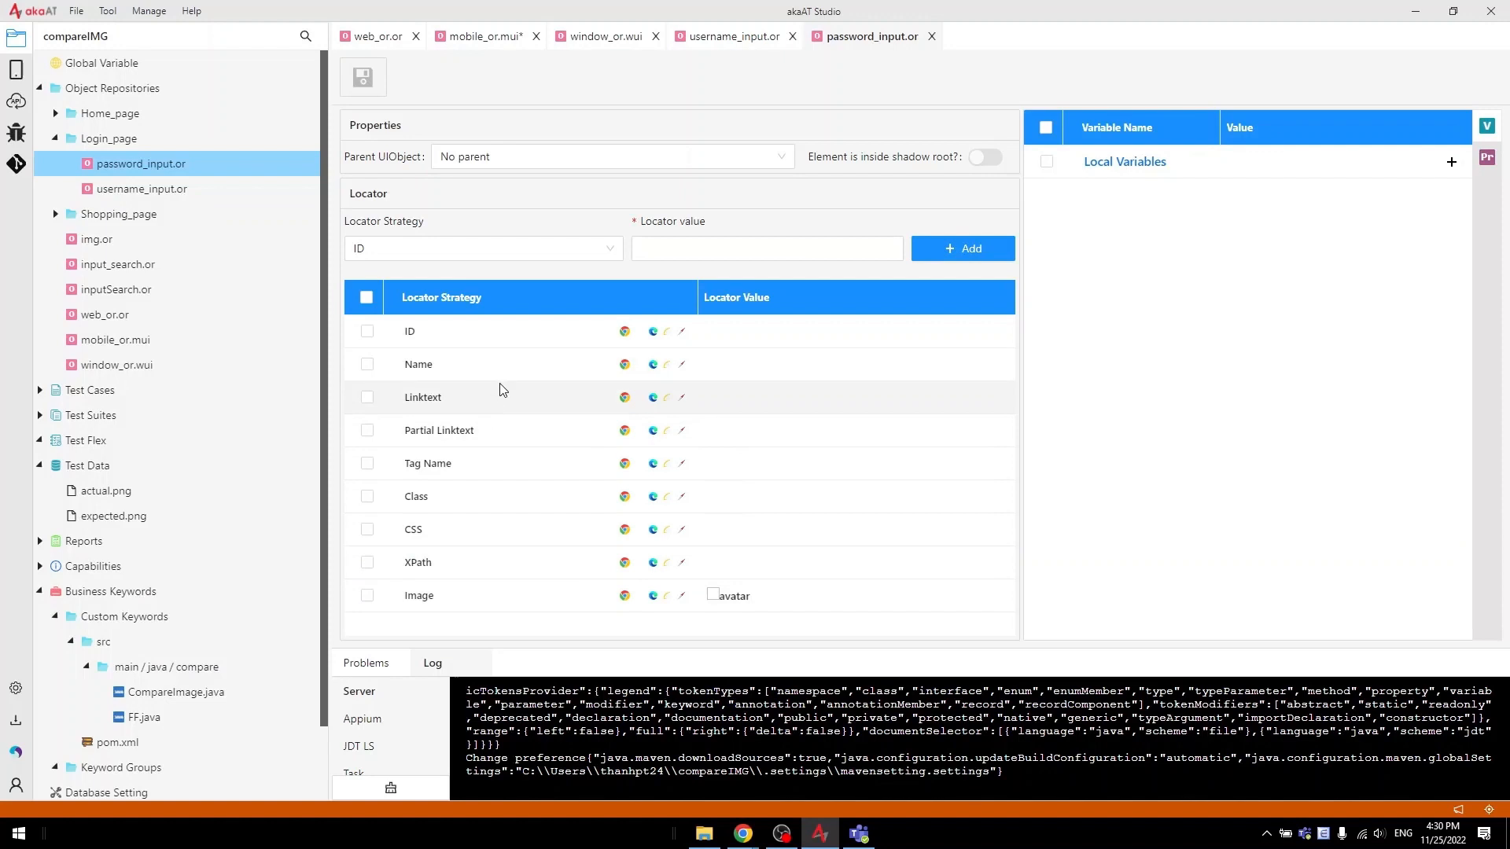
{"action": "left_click", "coordinate": [731, 343]}
{"action": "key", "text": "ctrl+v"}
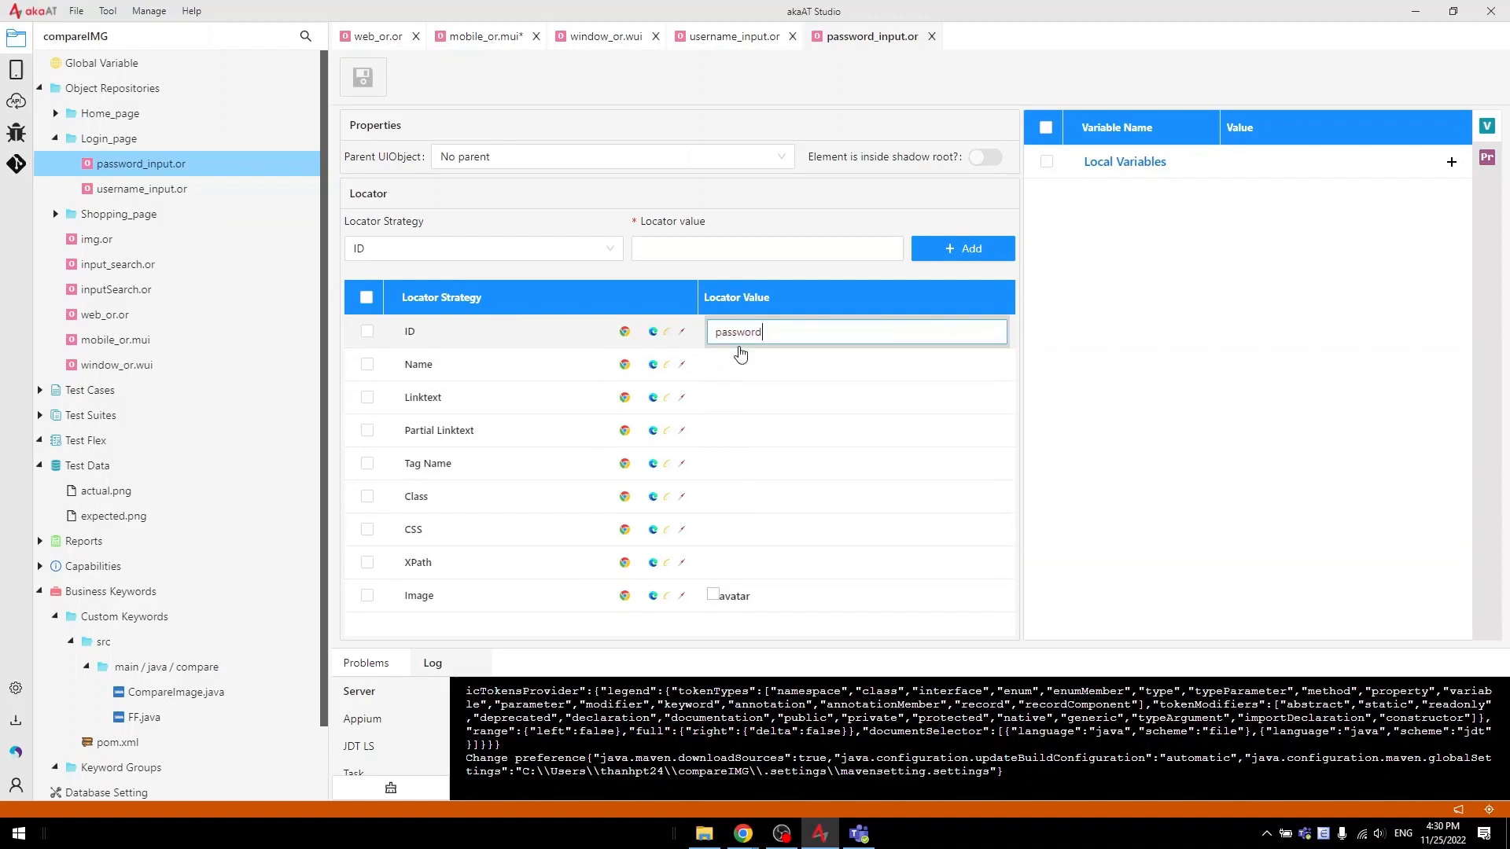
{"action": "left_click", "coordinate": [747, 370]}
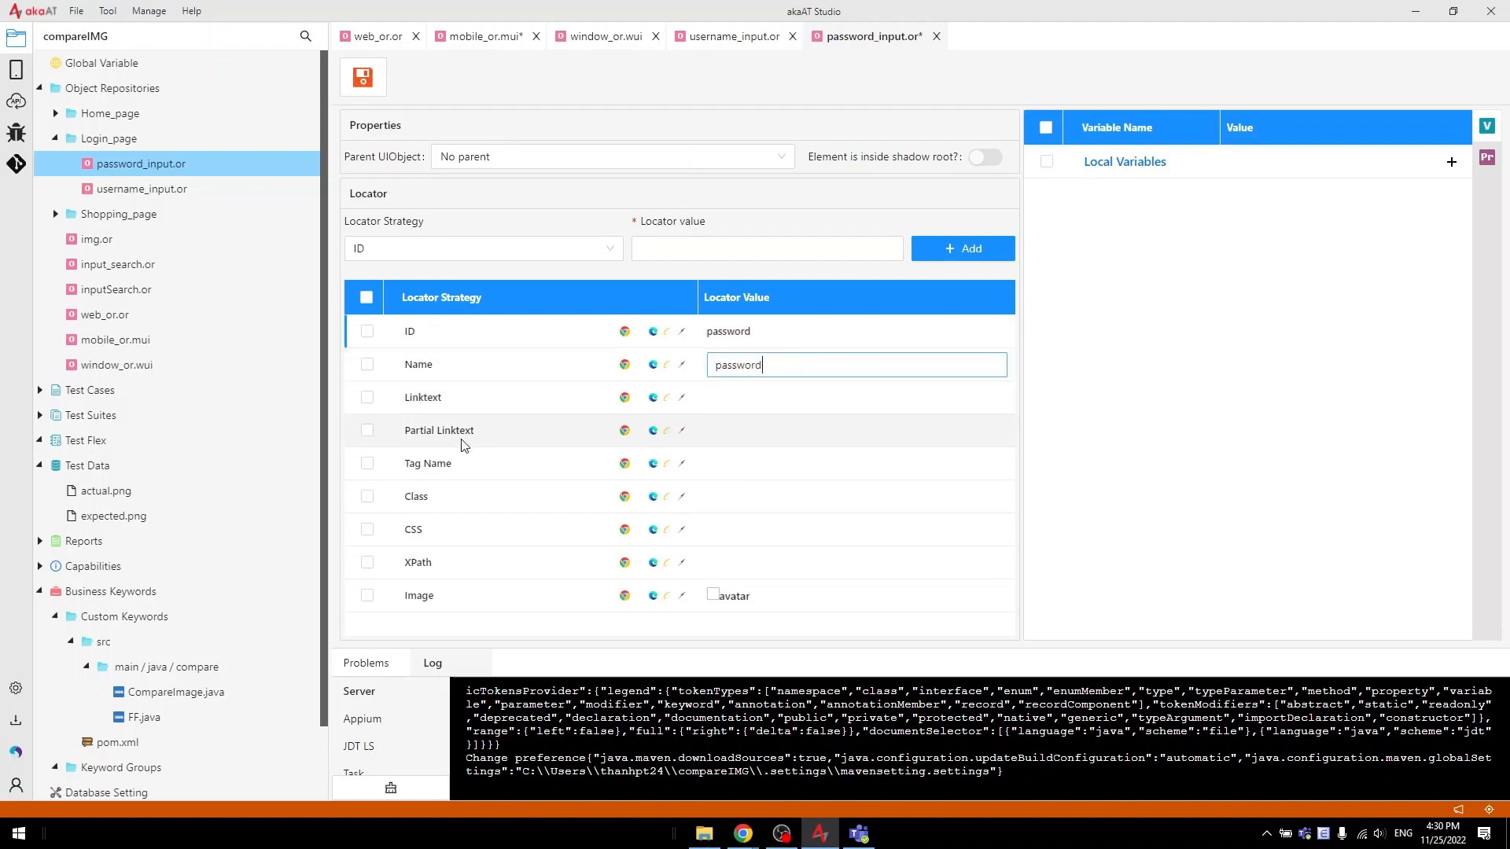
{"action": "left_click", "coordinate": [363, 79]}
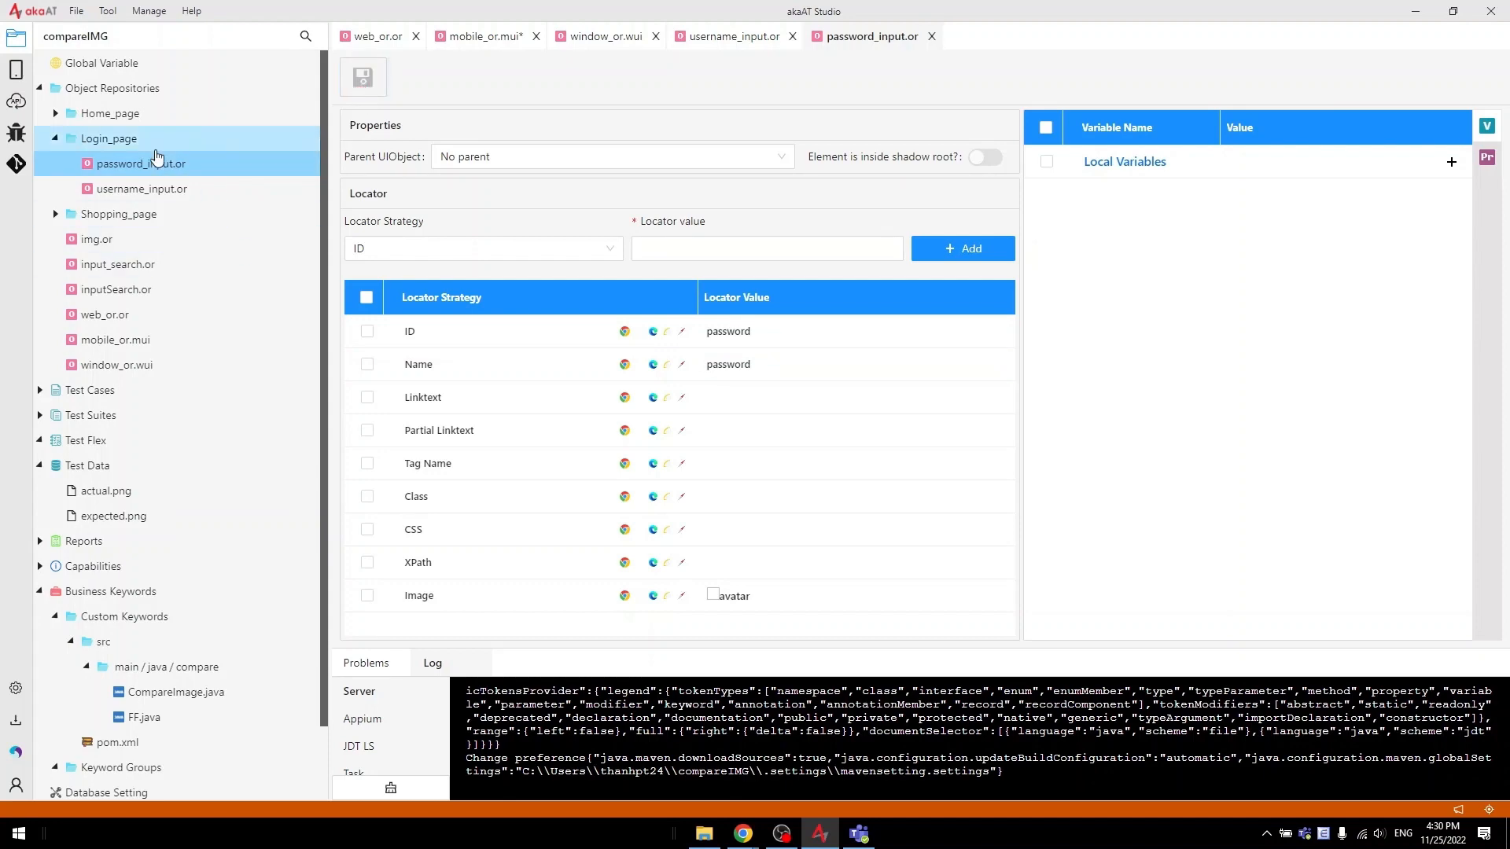
{"action": "key", "text": "alt+Tab"}
{"action": "key", "text": "alt+Tab"}
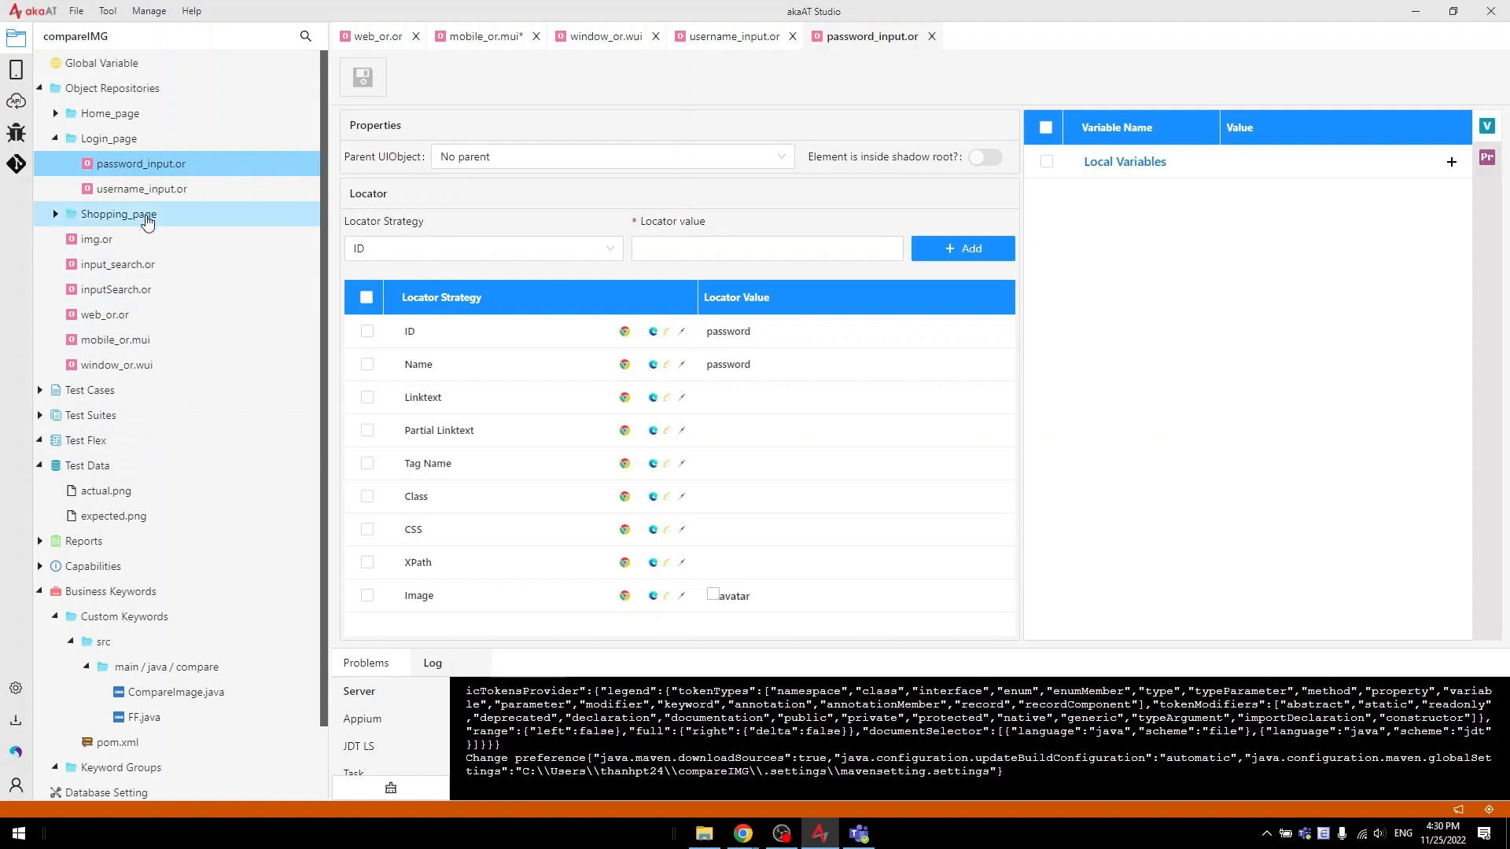
Create a folder named Login_Testcase under Test Cases
{"action": "left_click", "coordinate": [141, 392]}
{"action": "right_click", "coordinate": [140, 395]}
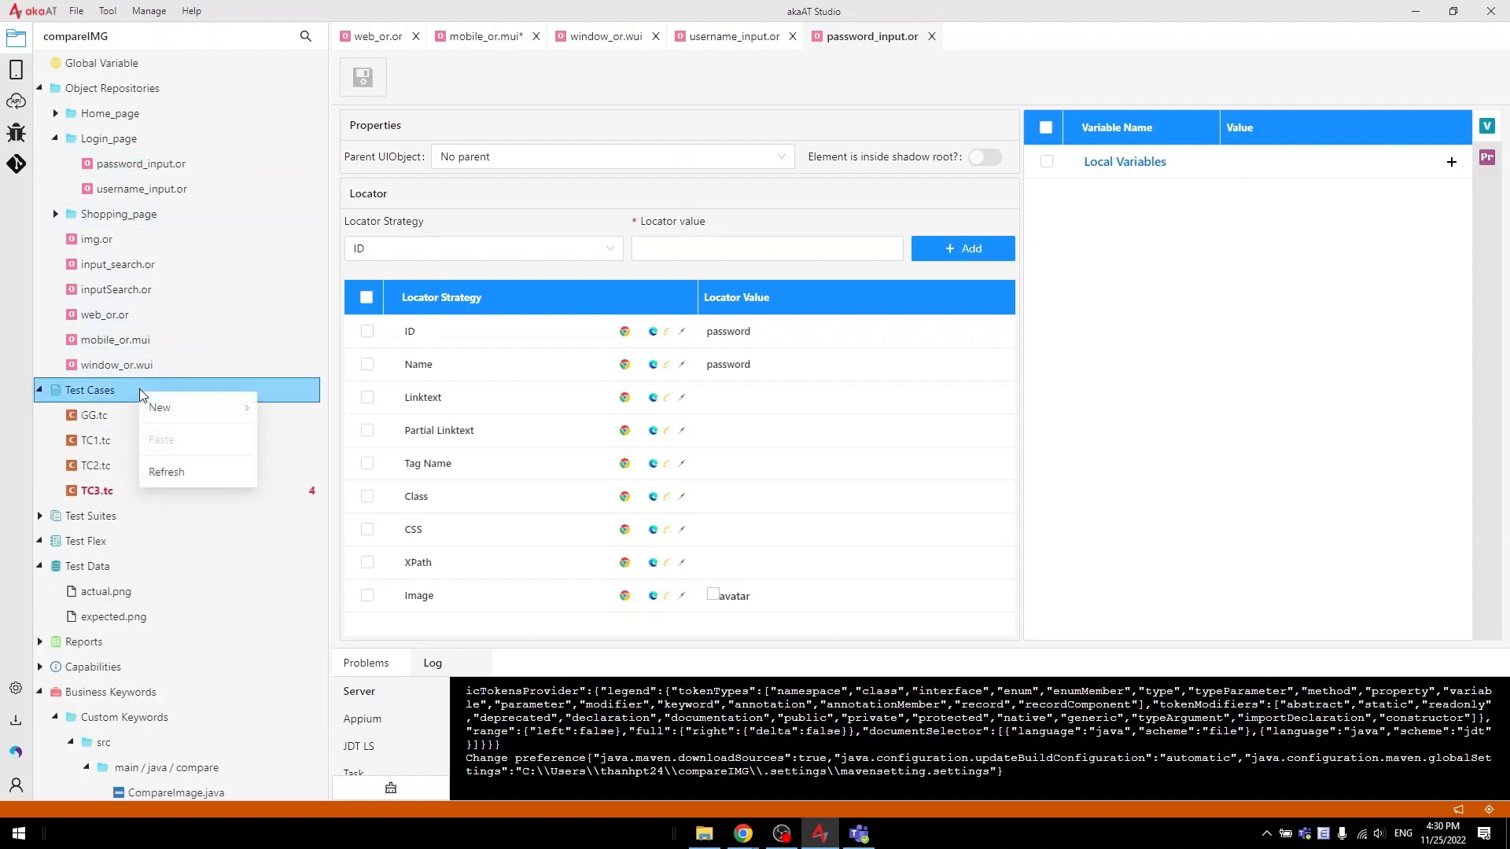
{"action": "mouse_move", "coordinate": [216, 408]}
{"action": "left_click", "coordinate": [327, 415]}
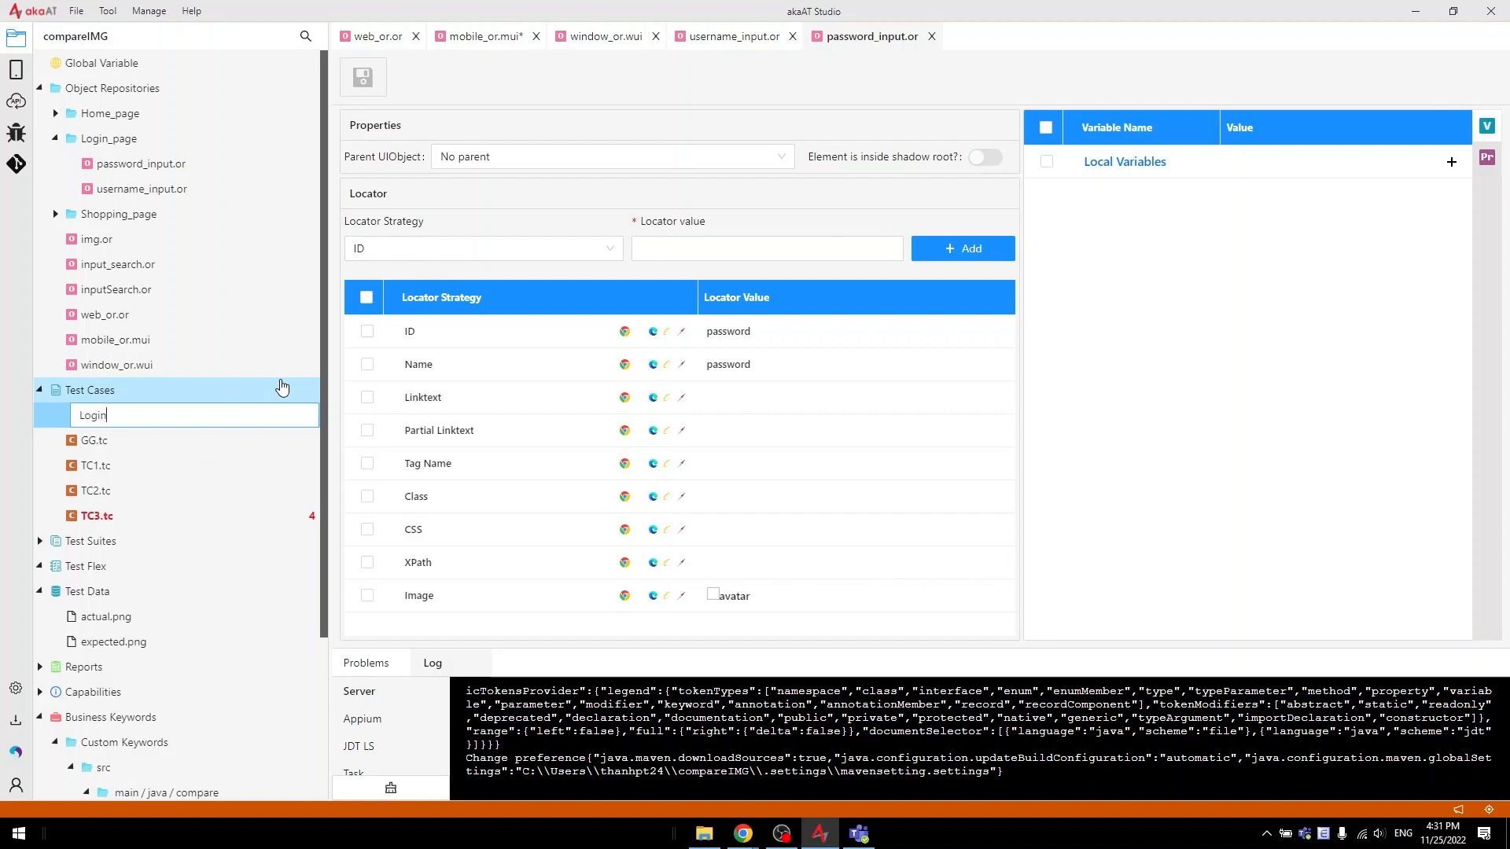
{"action": "type", "text": "Login_Testcase"}
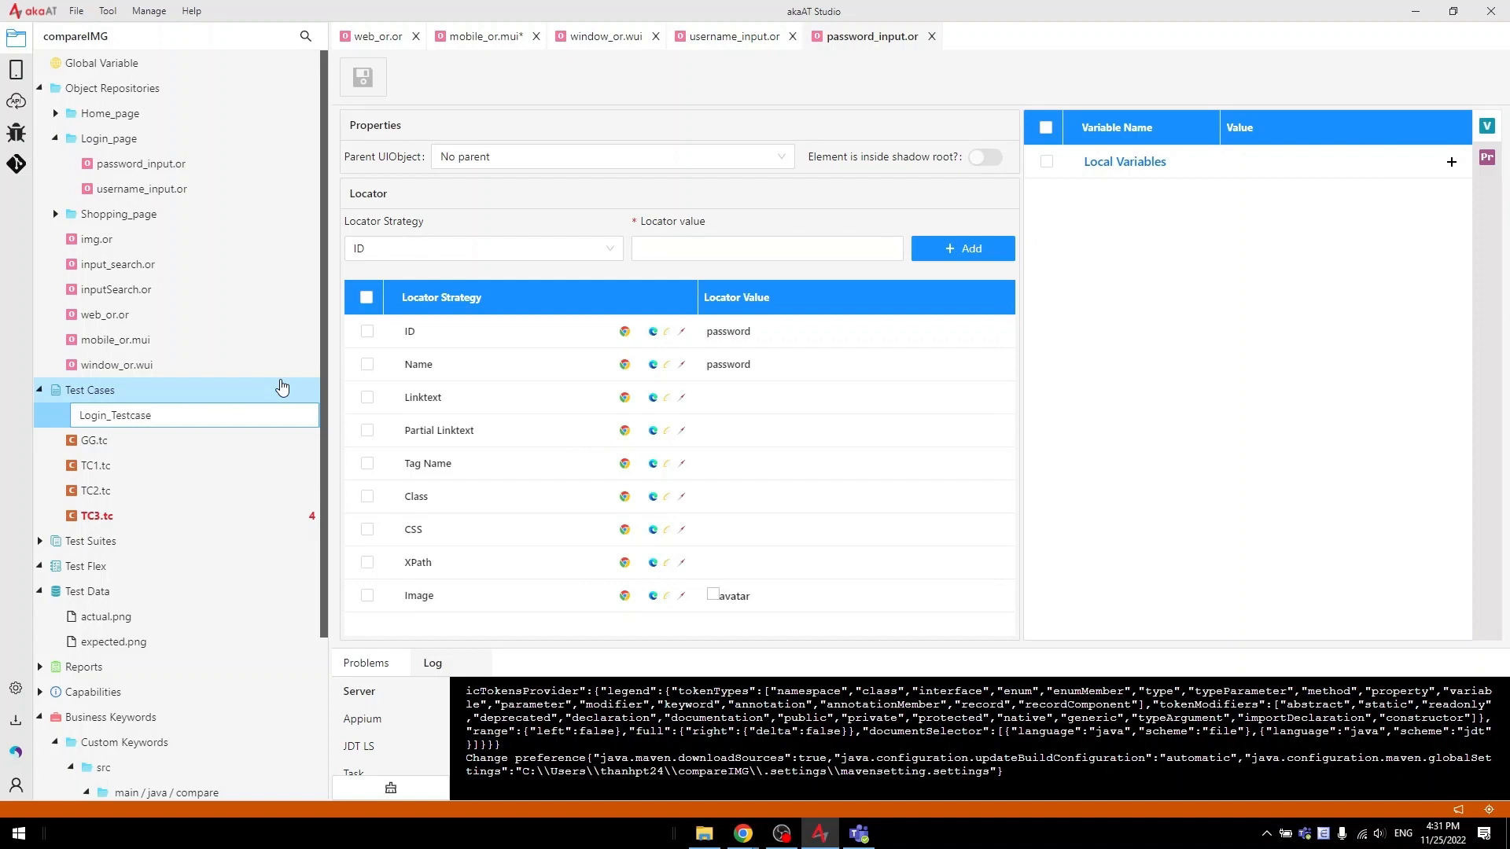
{"action": "key", "text": "Return"}
Create a test case named Login Successfully inside the Login_Testcase folder
{"action": "right_click", "coordinate": [139, 418]}
{"action": "mouse_move", "coordinate": [179, 442]}
{"action": "left_click", "coordinate": [334, 475]}
{"action": "type", "text": "Login "}
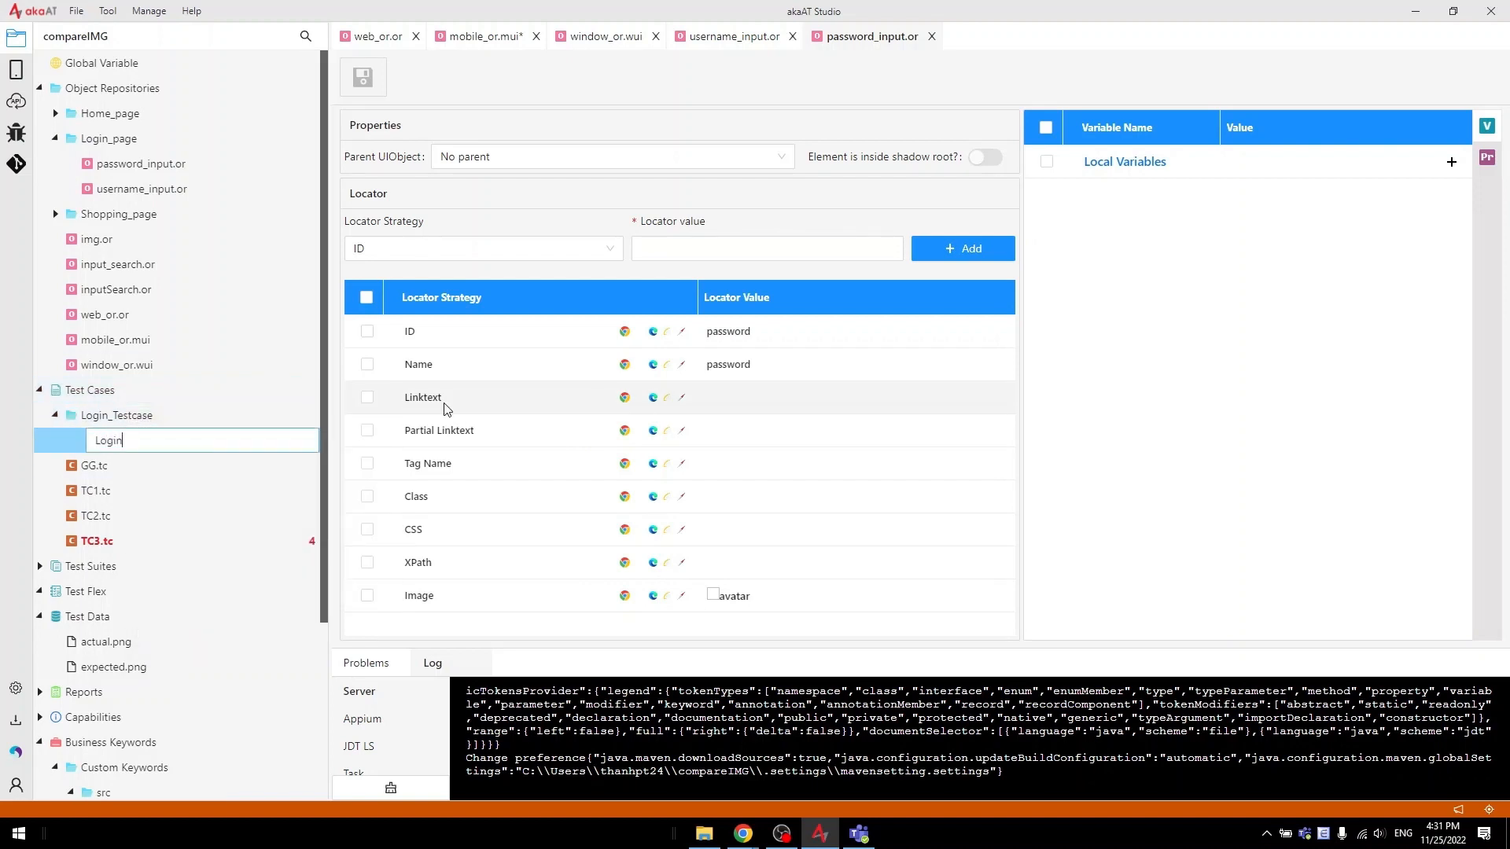
{"action": "type", "text": "Successfully"}
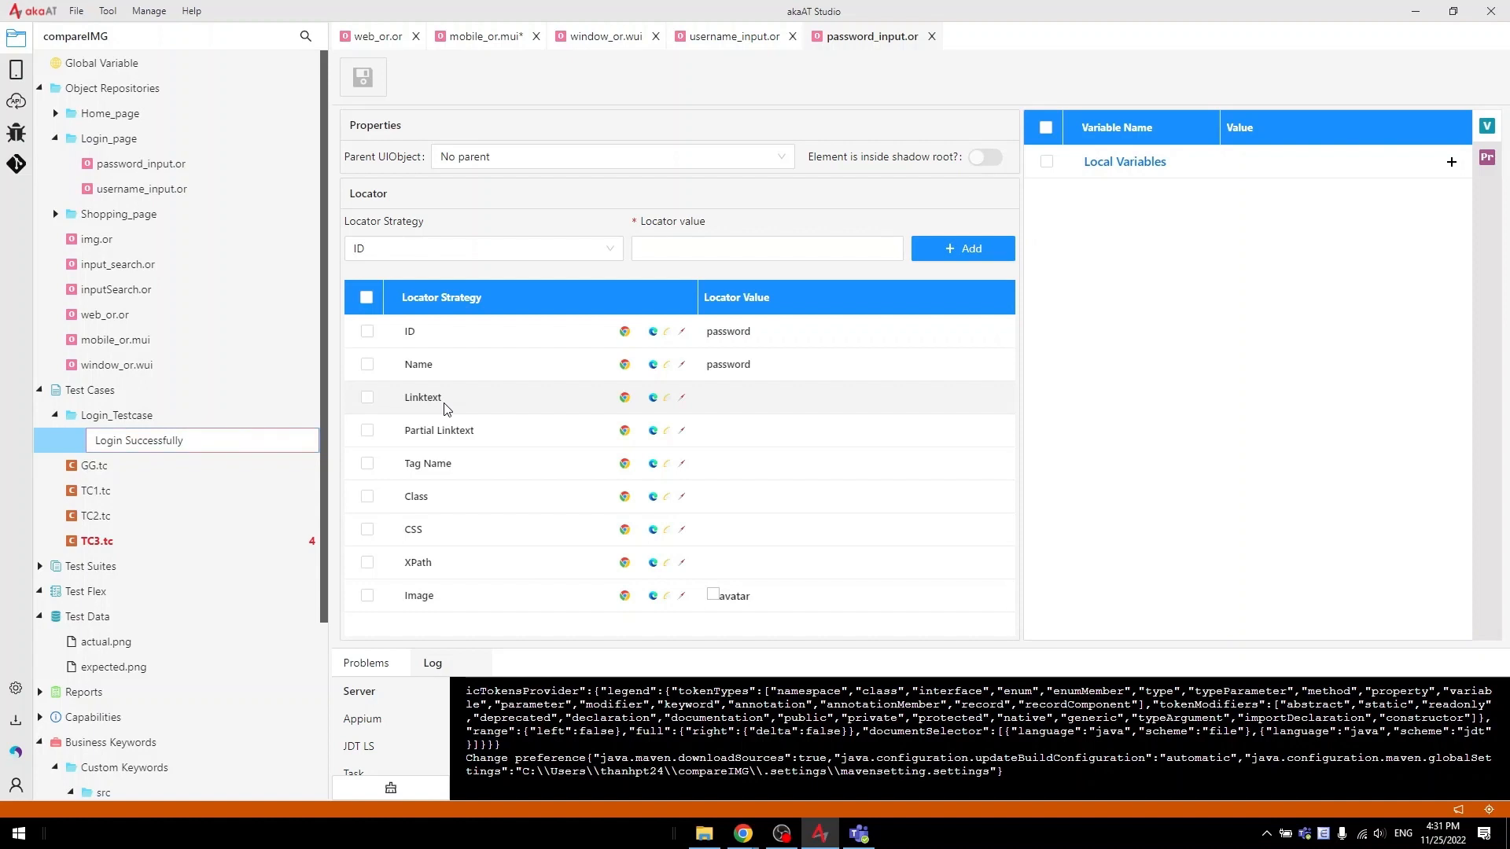
{"action": "key", "text": "Return"}
Open the TC3 test case and copy all of its steps
{"action": "left_click", "coordinate": [97, 541]}
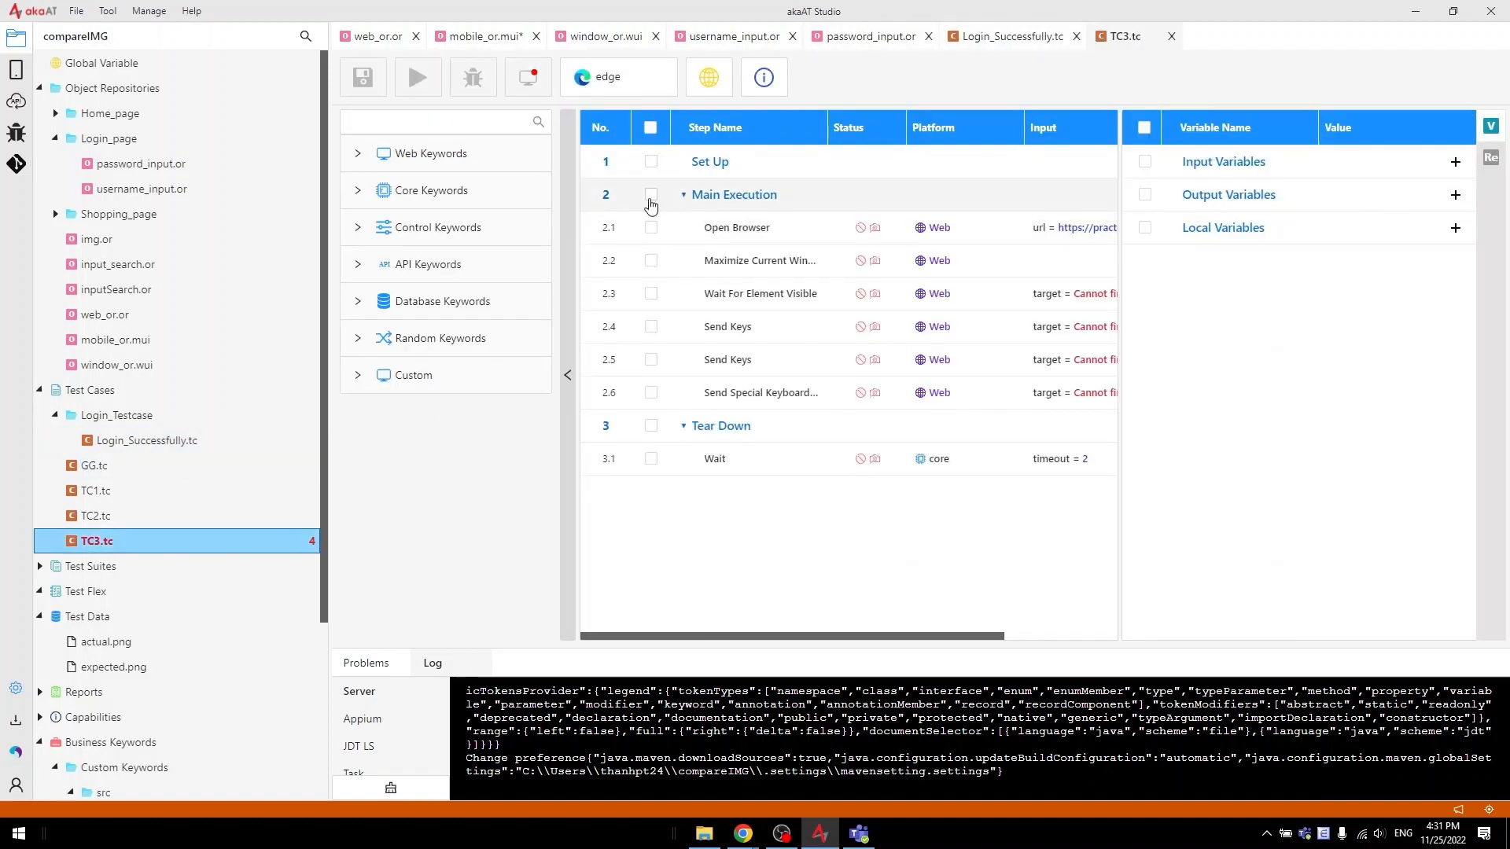
{"action": "left_click", "coordinate": [650, 194]}
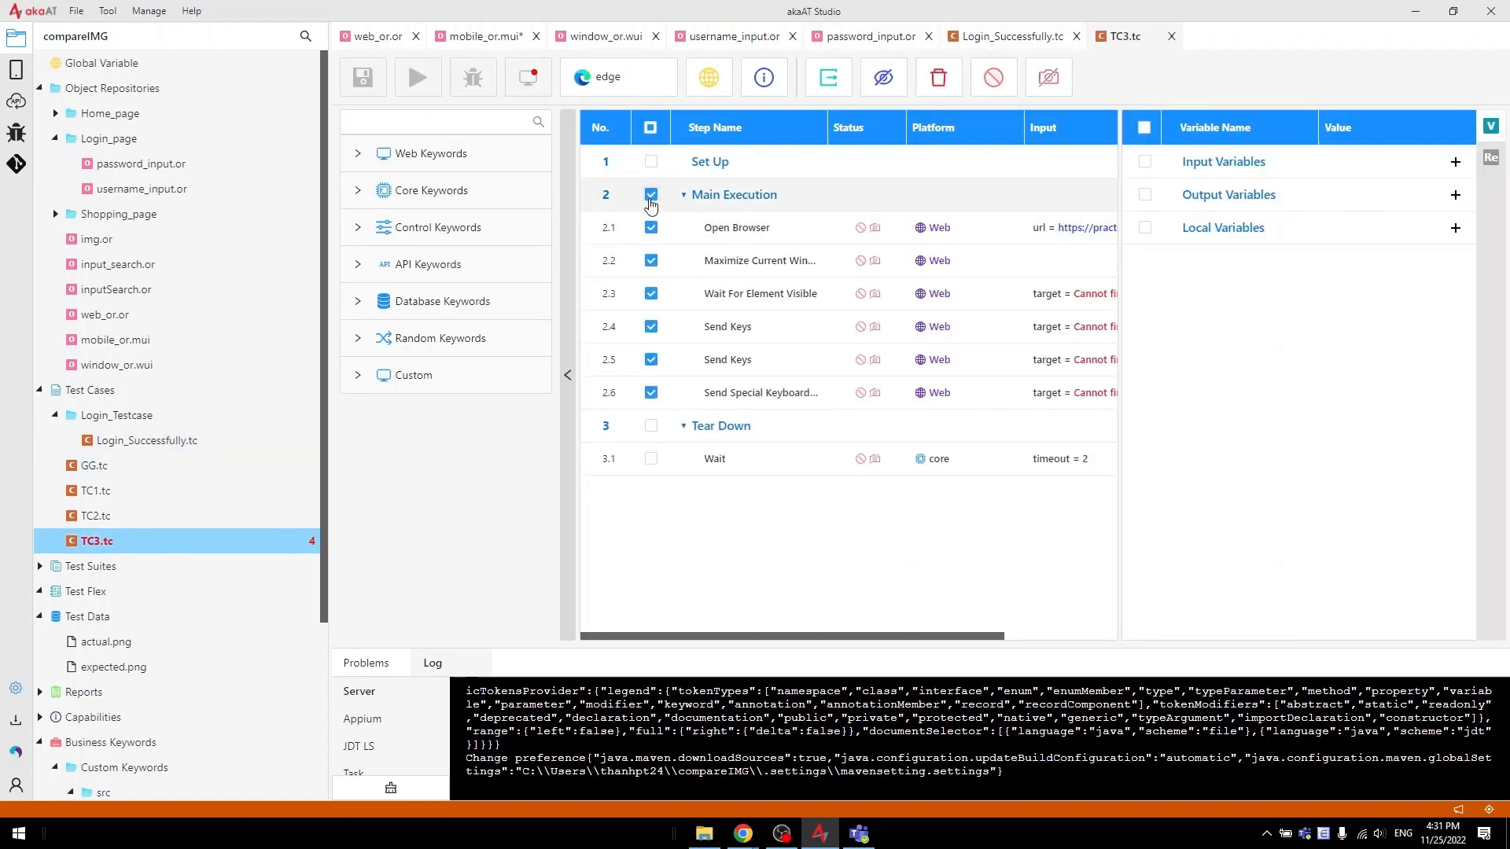
{"action": "right_click", "coordinate": [714, 241]}
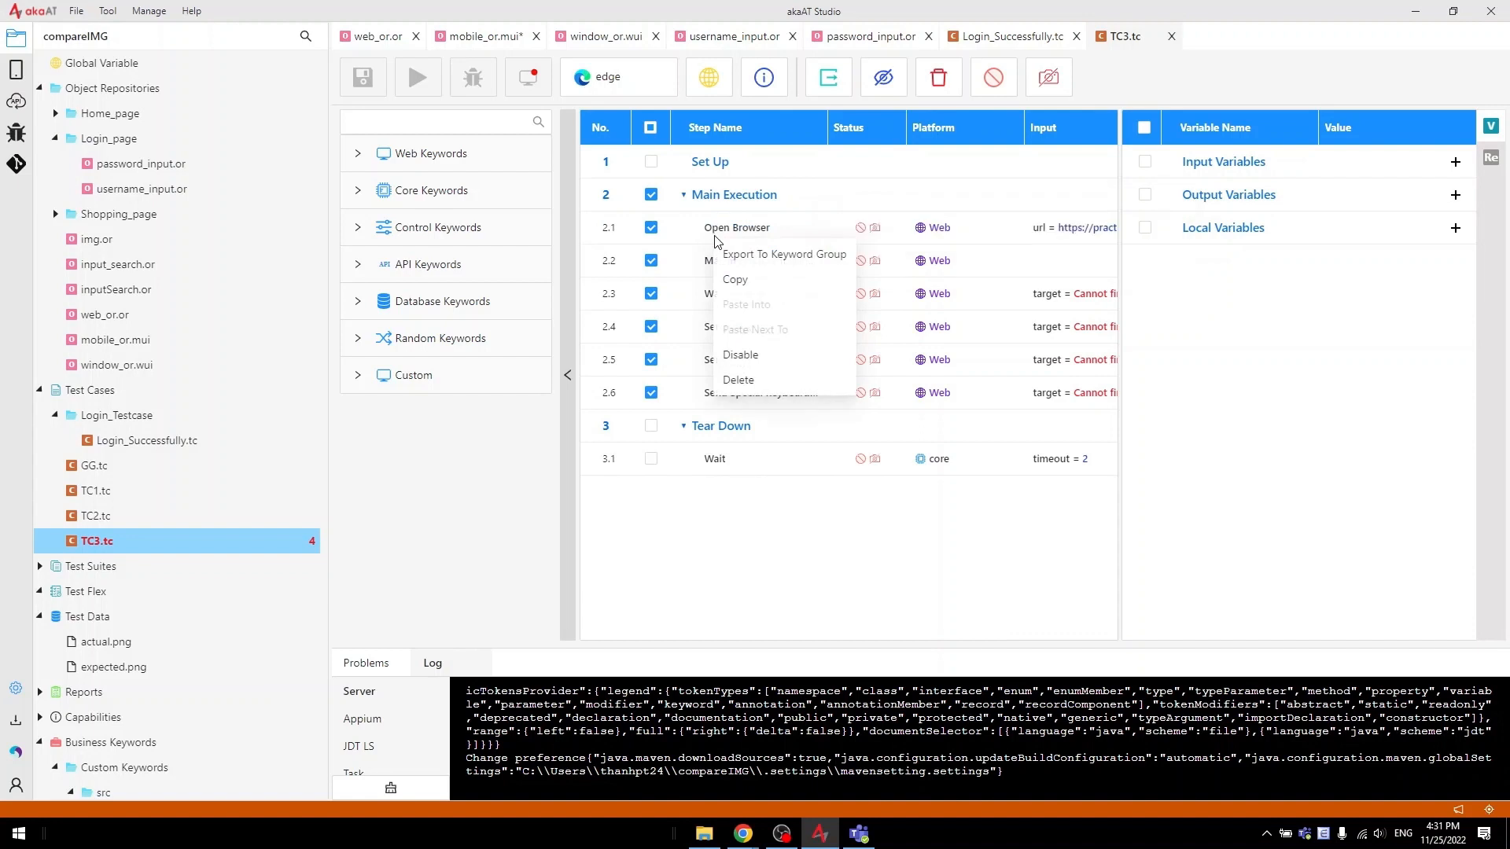
{"action": "left_click", "coordinate": [747, 279]}
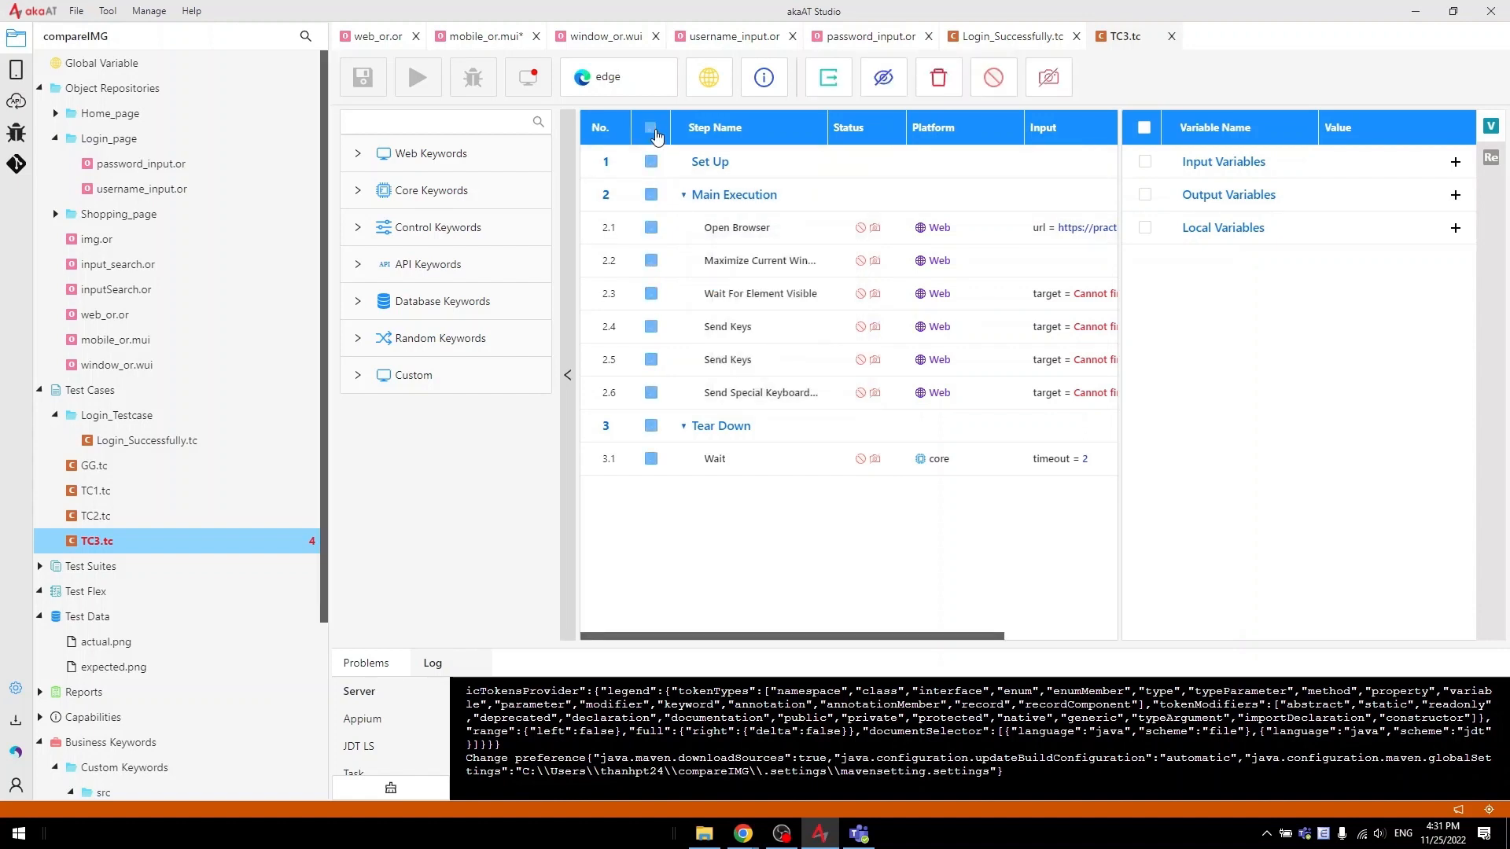
{"action": "key", "text": "ctrl+a"}
{"action": "right_click", "coordinate": [745, 267]}
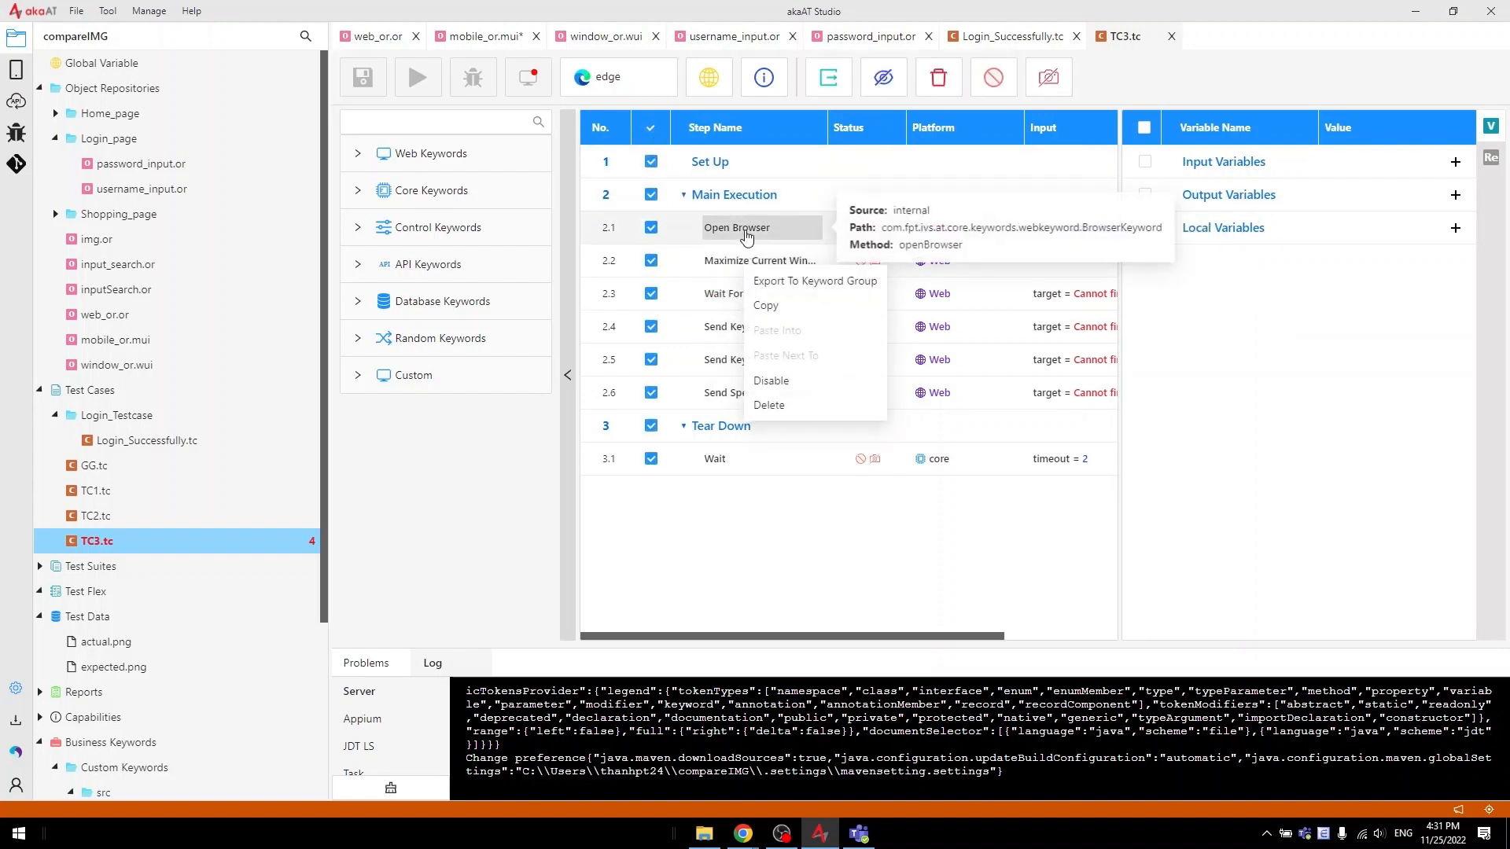
{"action": "right_click", "coordinate": [746, 237]}
{"action": "left_click", "coordinate": [779, 280]}
Paste the copied steps into Main Execution of the Login_Successfully test case
{"action": "double_click", "coordinate": [192, 439]}
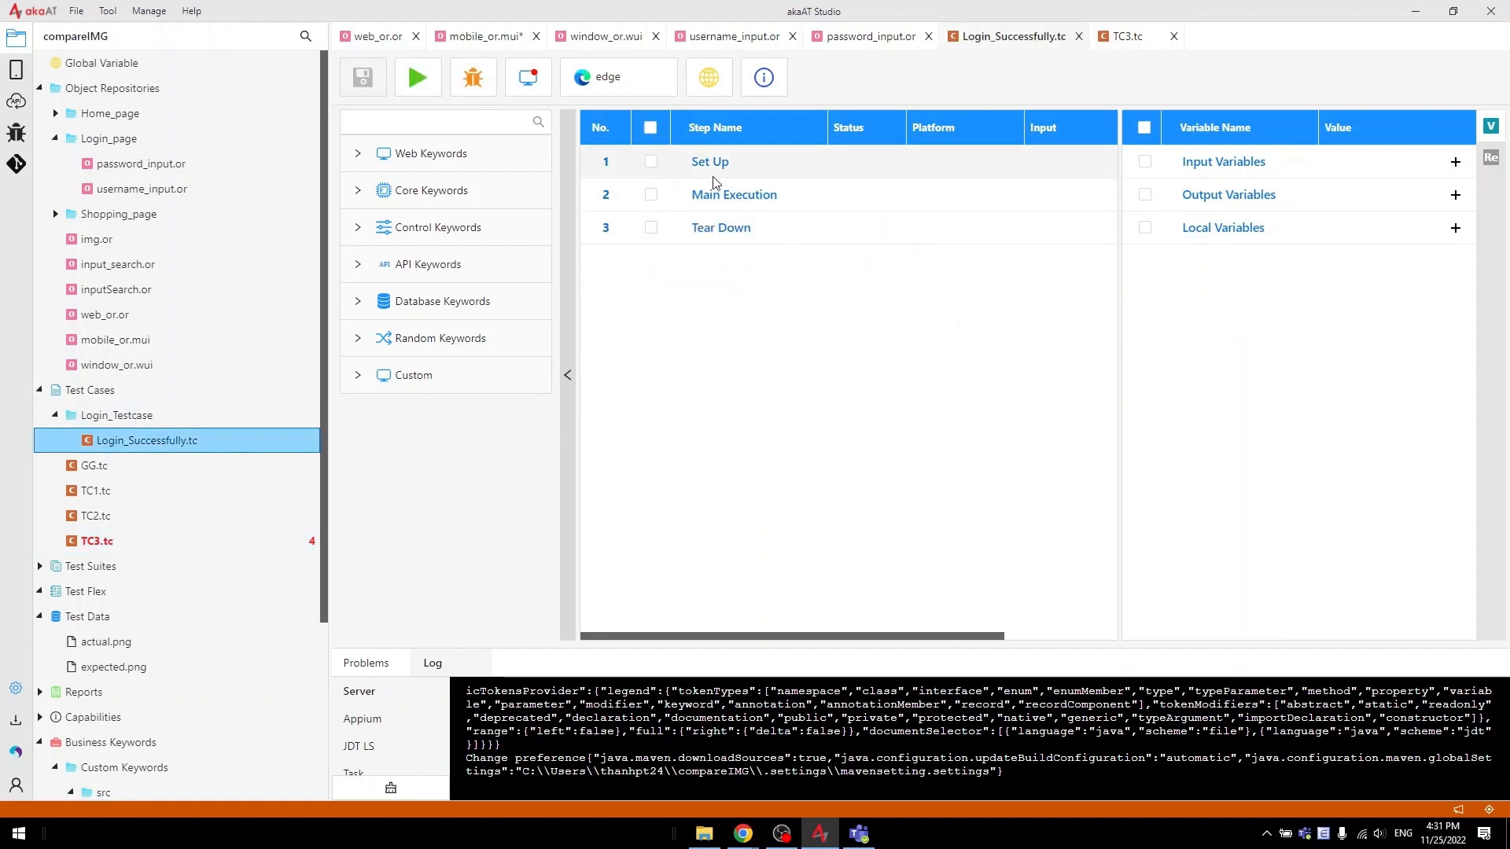
{"action": "right_click", "coordinate": [724, 202]}
{"action": "left_click", "coordinate": [753, 214]}
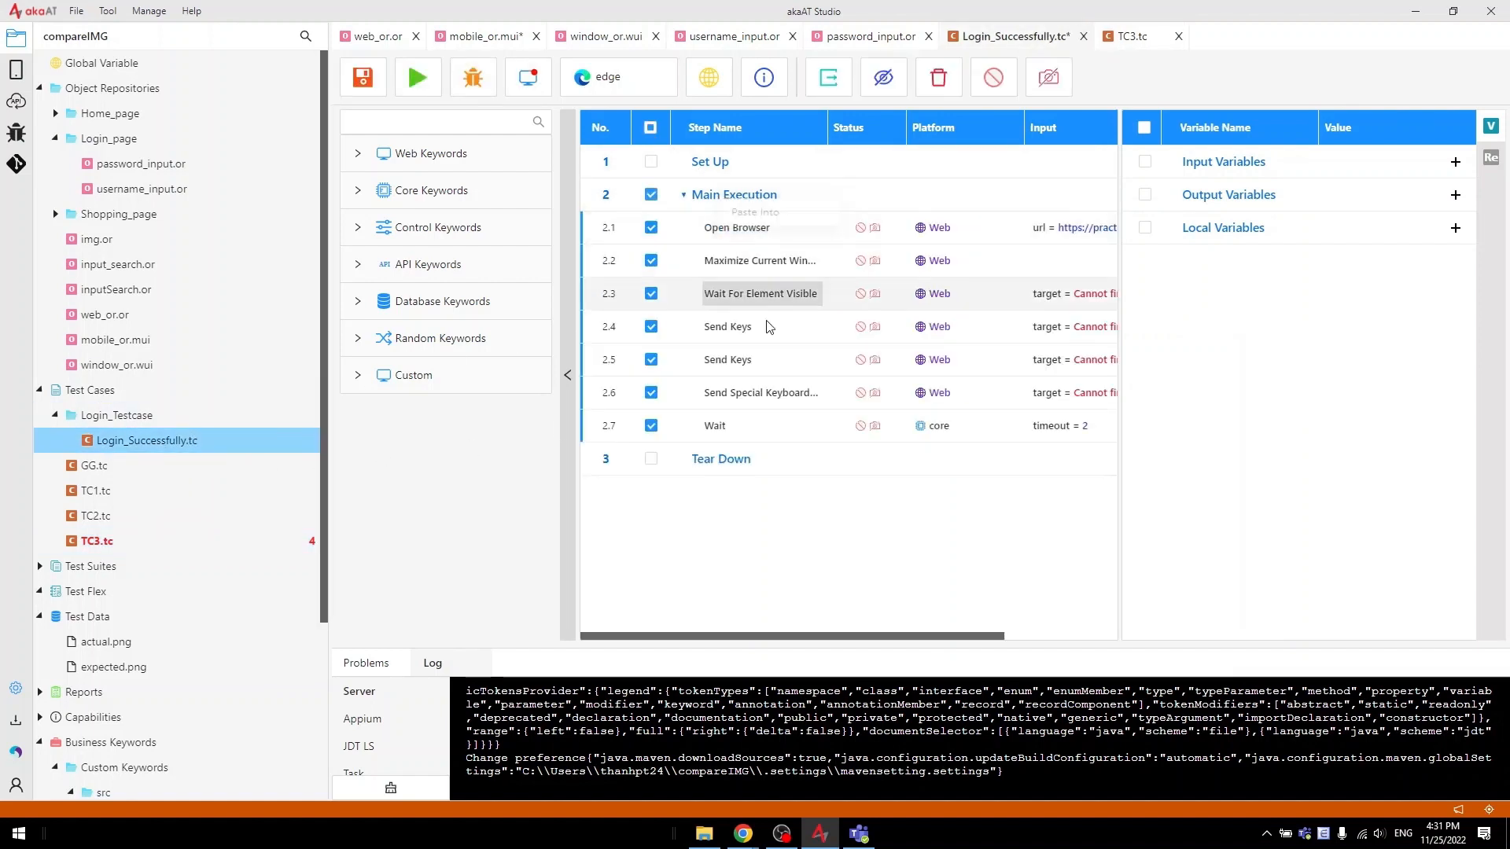
Widen the step table and set the Wait For Element Visible step's target to username_input from Login_page
{"action": "left_click_drag", "start_coordinate": [1120, 283], "coordinate": [1482, 244]}
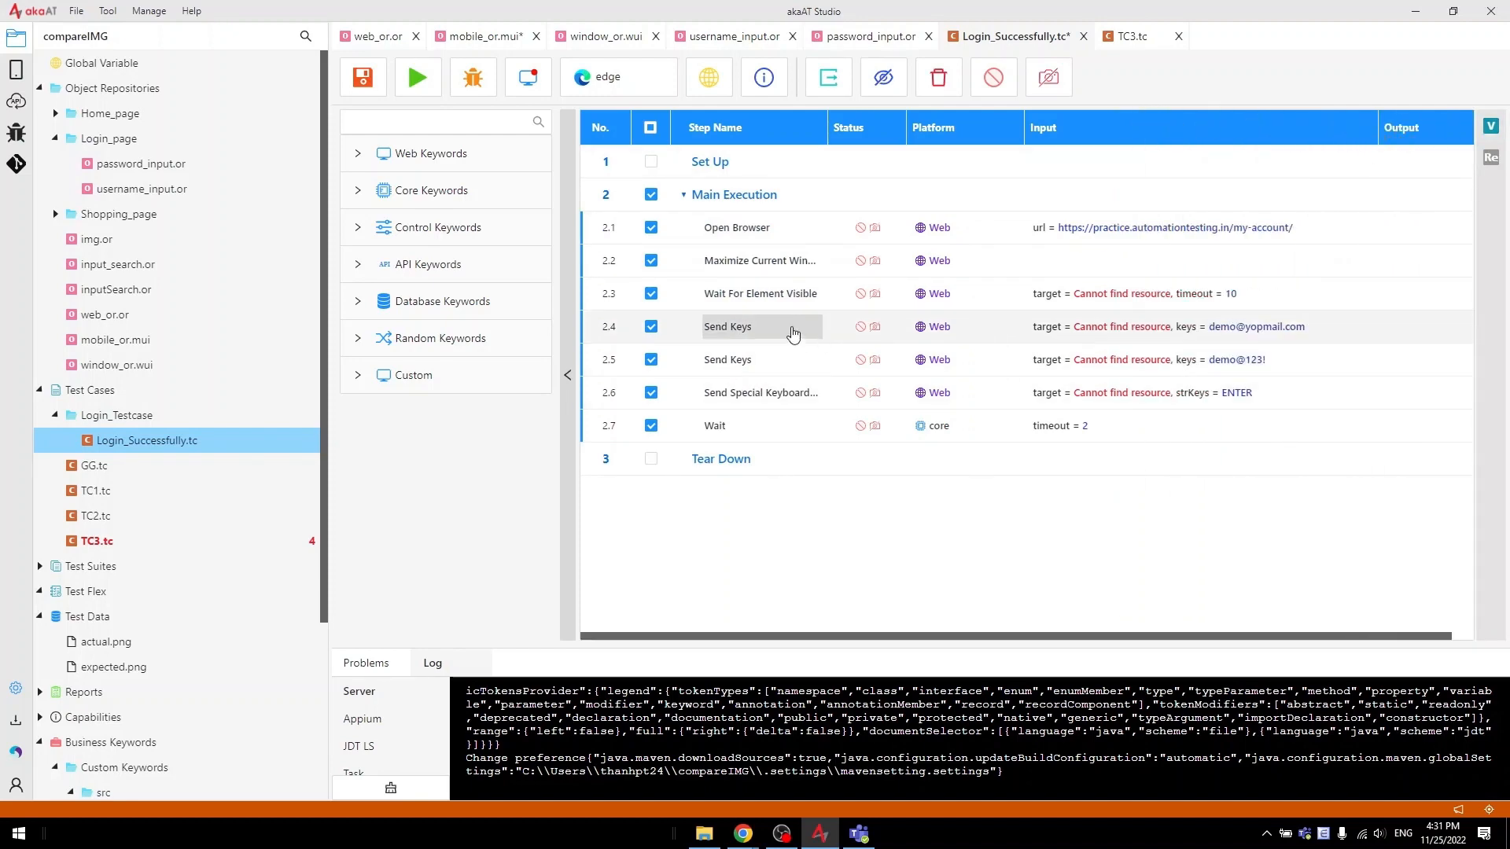
{"action": "double_click", "coordinate": [1124, 293]}
{"action": "left_click", "coordinate": [841, 343]}
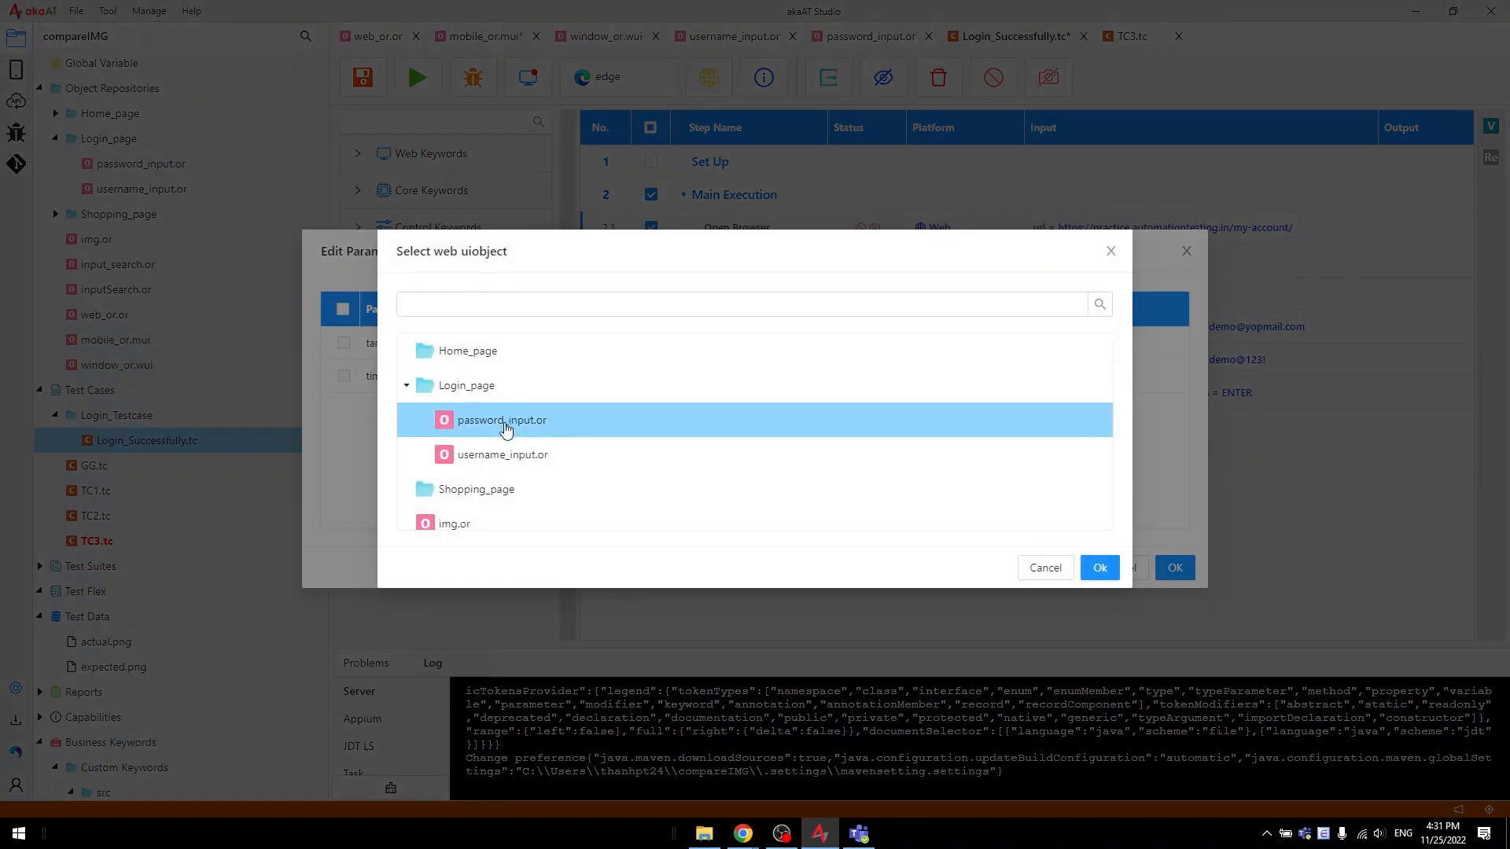
{"action": "left_click", "coordinate": [511, 448]}
{"action": "left_click", "coordinate": [1077, 559]}
{"action": "left_click", "coordinate": [1175, 567]}
Set the target of the first Send Keys step, which enters the login e-mail, to username_input
{"action": "double_click", "coordinate": [1155, 367]}
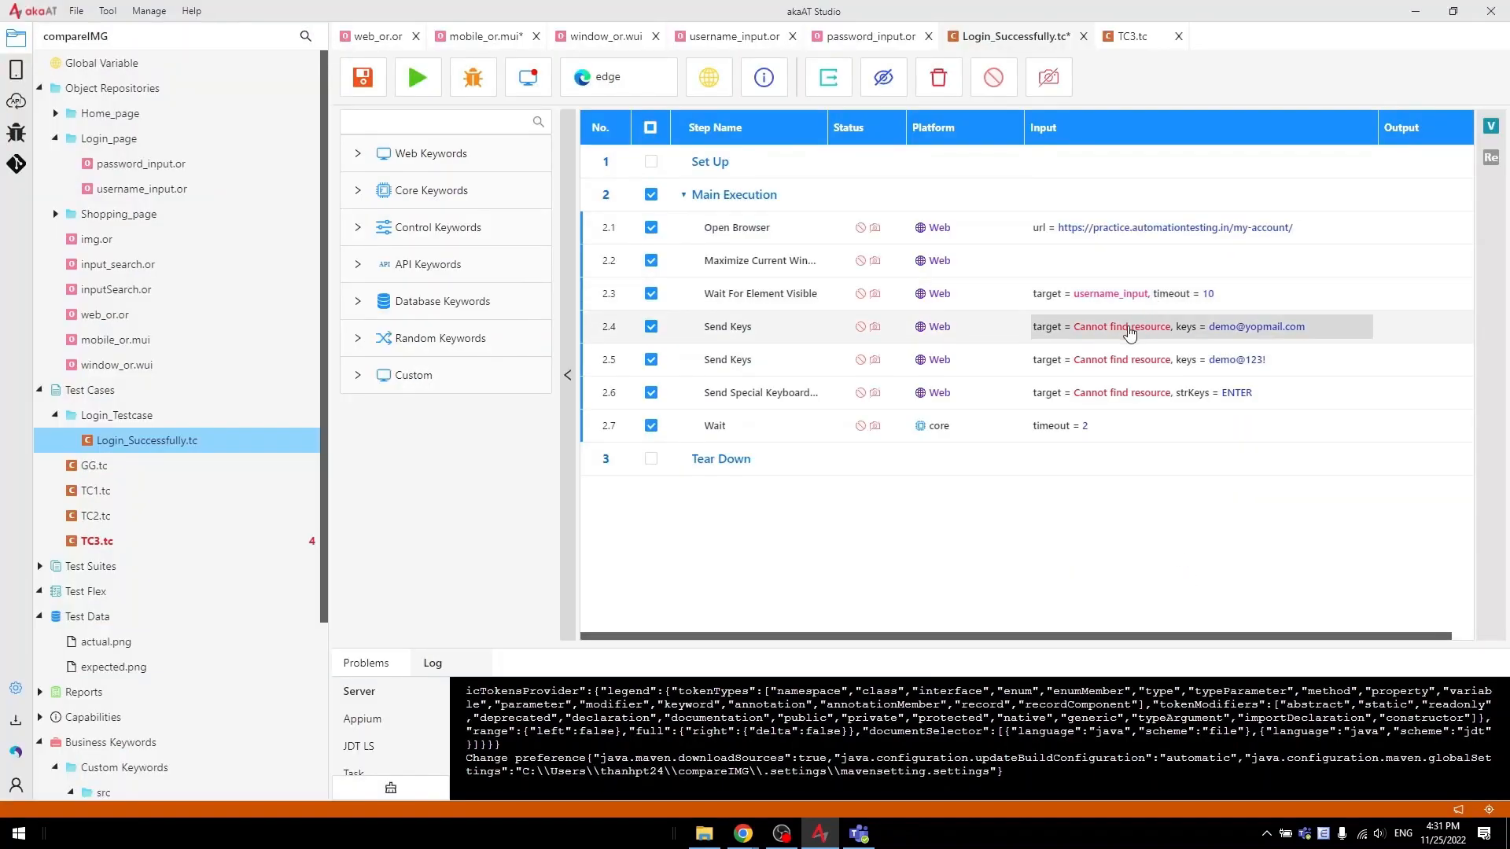
{"action": "left_click", "coordinate": [783, 346]}
{"action": "left_click", "coordinate": [523, 456]}
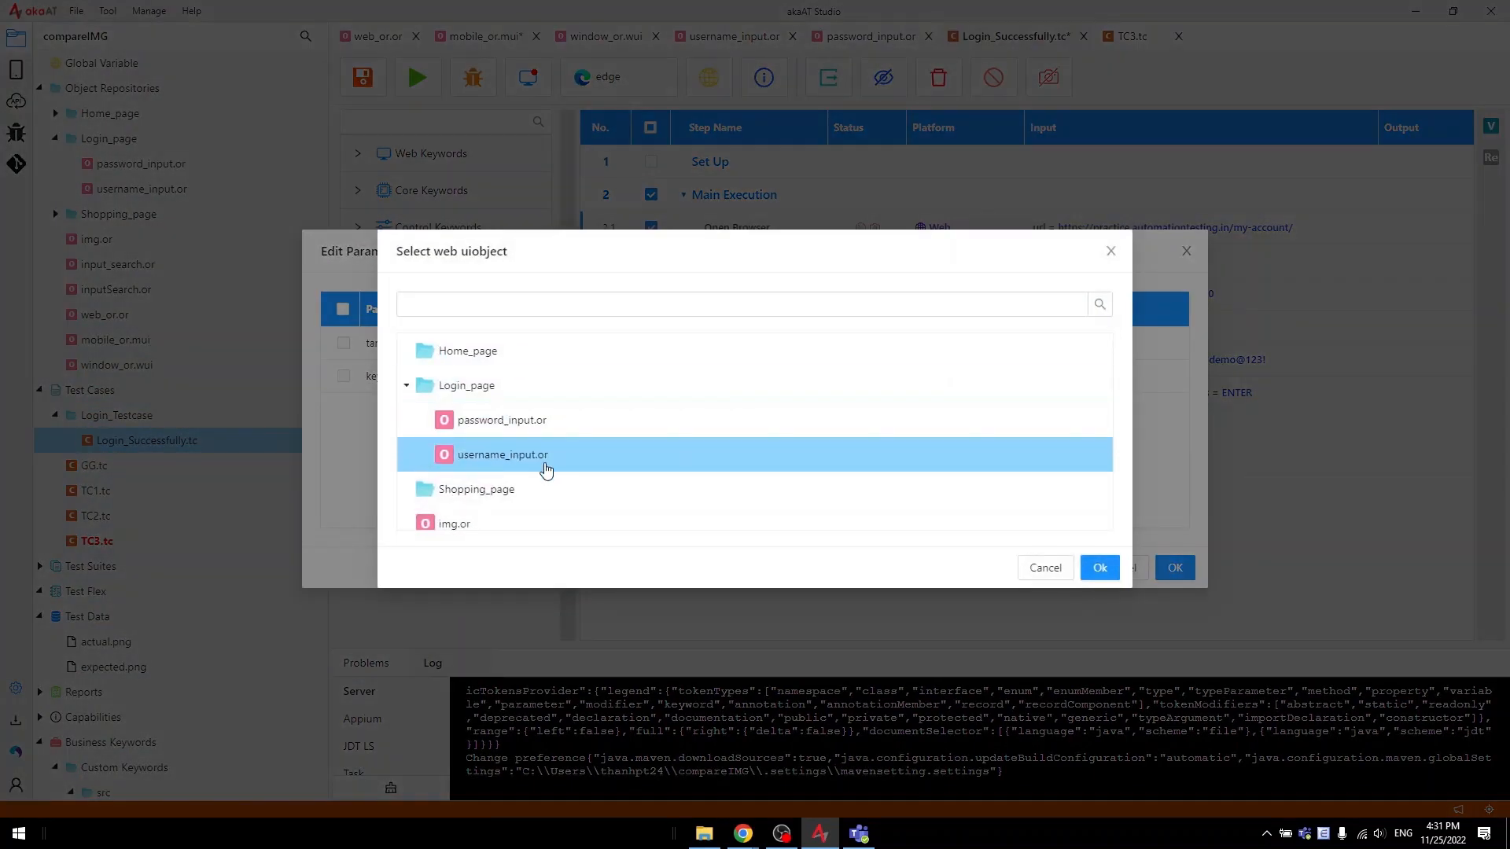
{"action": "left_click", "coordinate": [1098, 567]}
{"action": "left_click", "coordinate": [1174, 567]}
Set the target of the second Send Keys step, which enters the password, to password_input
{"action": "double_click", "coordinate": [1124, 362]}
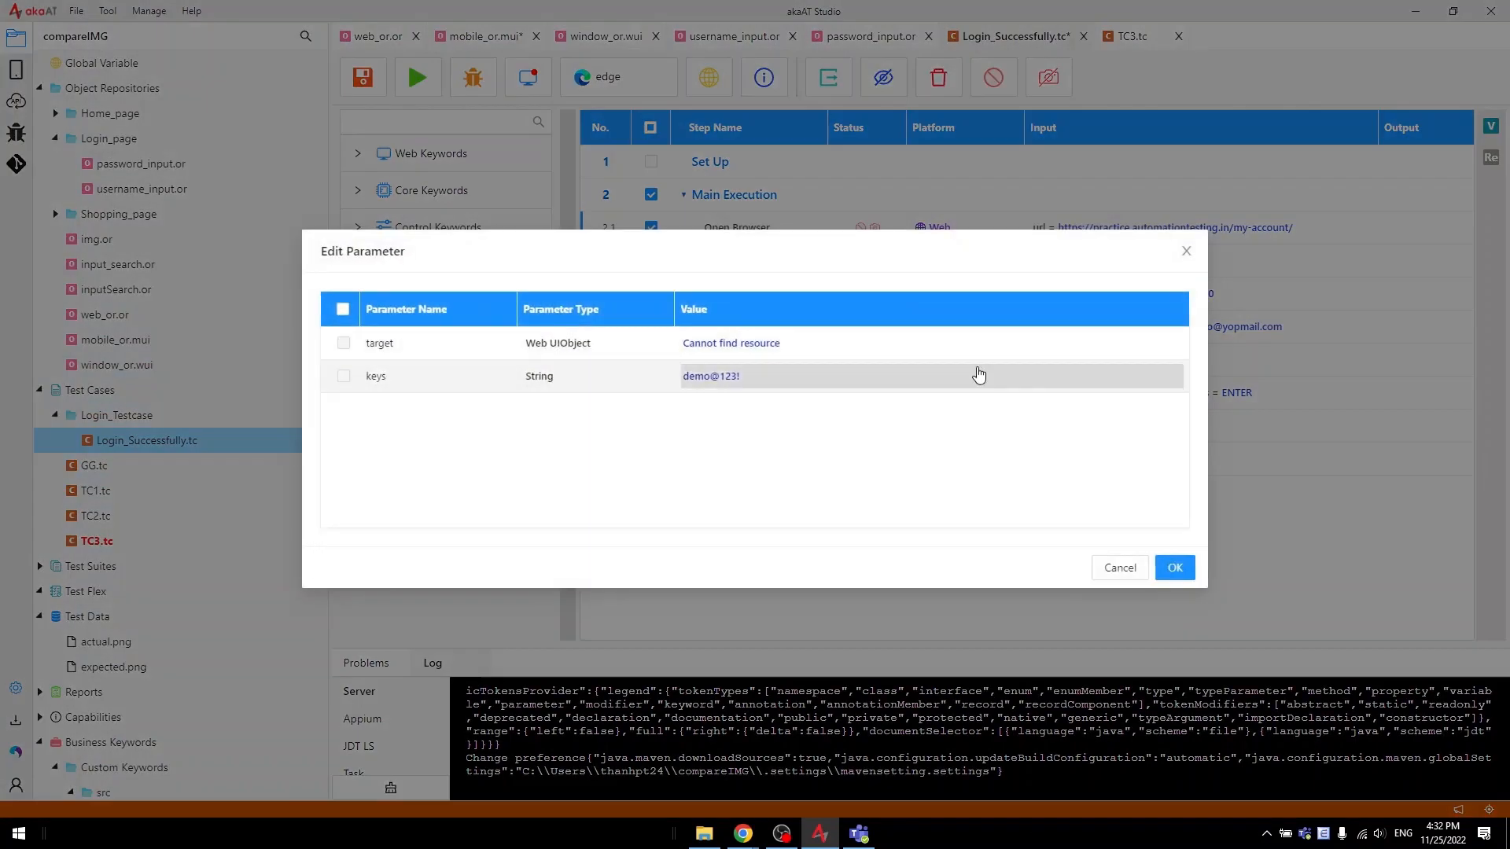
{"action": "left_click", "coordinate": [748, 347]}
{"action": "left_click", "coordinate": [503, 420]}
{"action": "left_click", "coordinate": [1093, 567]}
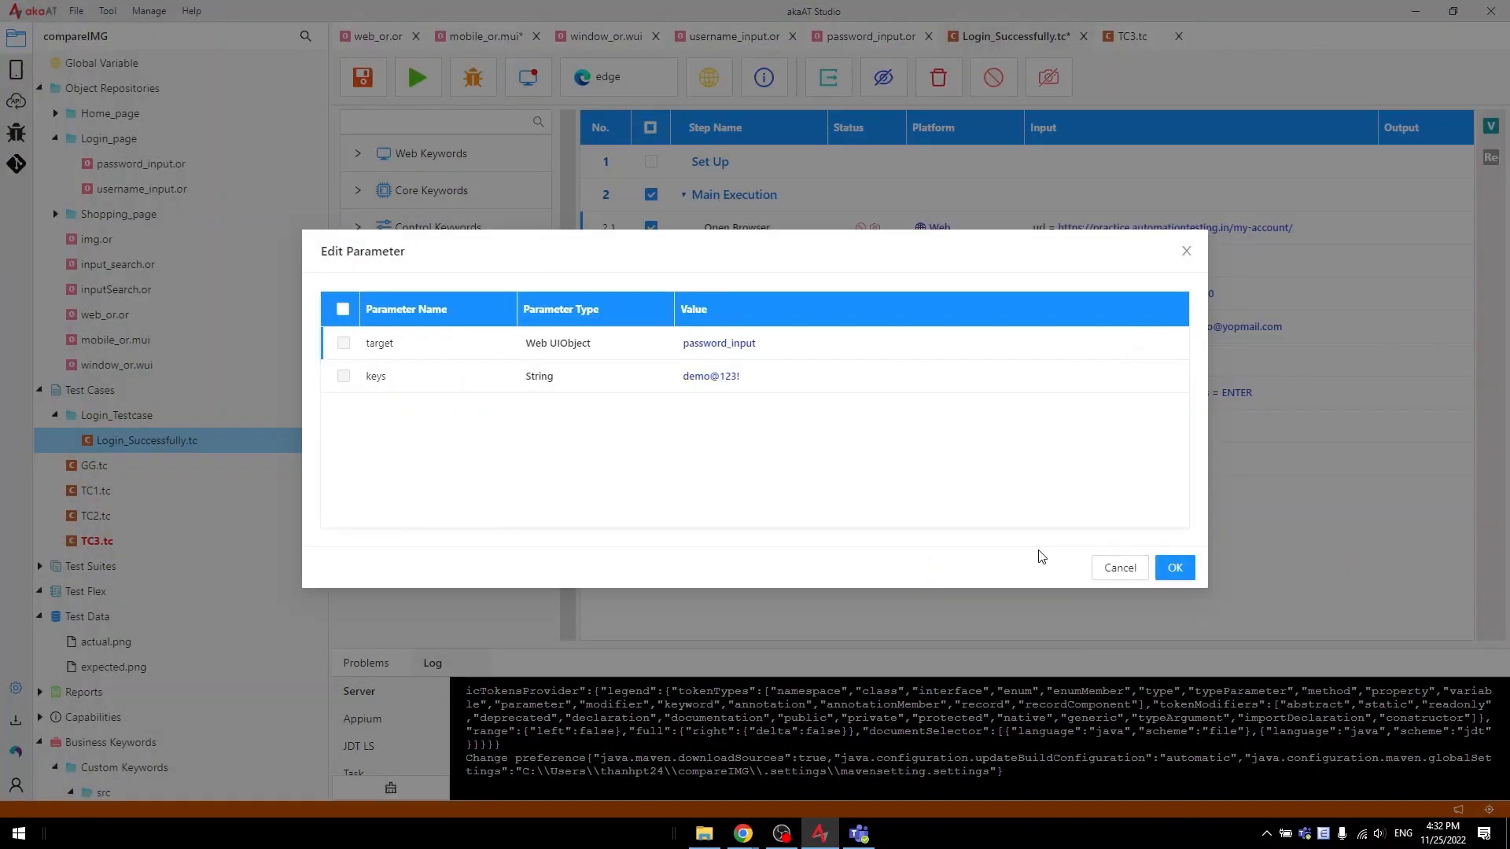
{"action": "left_click", "coordinate": [1175, 566]}
Set the target of the Send Special Keyboard step to password_input and save the test case
{"action": "double_click", "coordinate": [1053, 393]}
{"action": "left_click", "coordinate": [748, 344]}
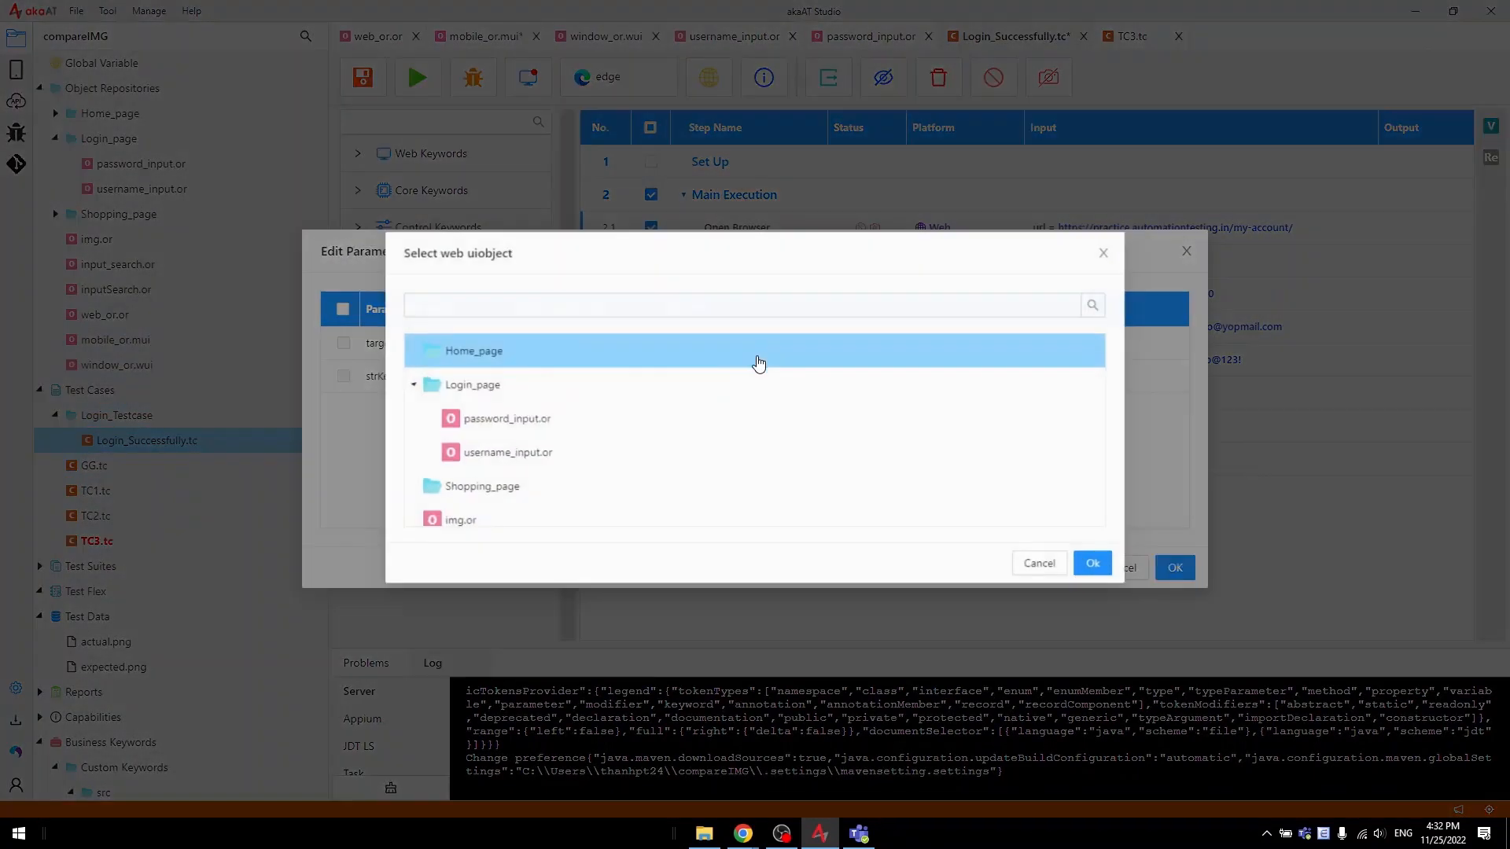
{"action": "left_click", "coordinate": [617, 430]}
{"action": "left_click", "coordinate": [1098, 566]}
{"action": "left_click", "coordinate": [1174, 567]}
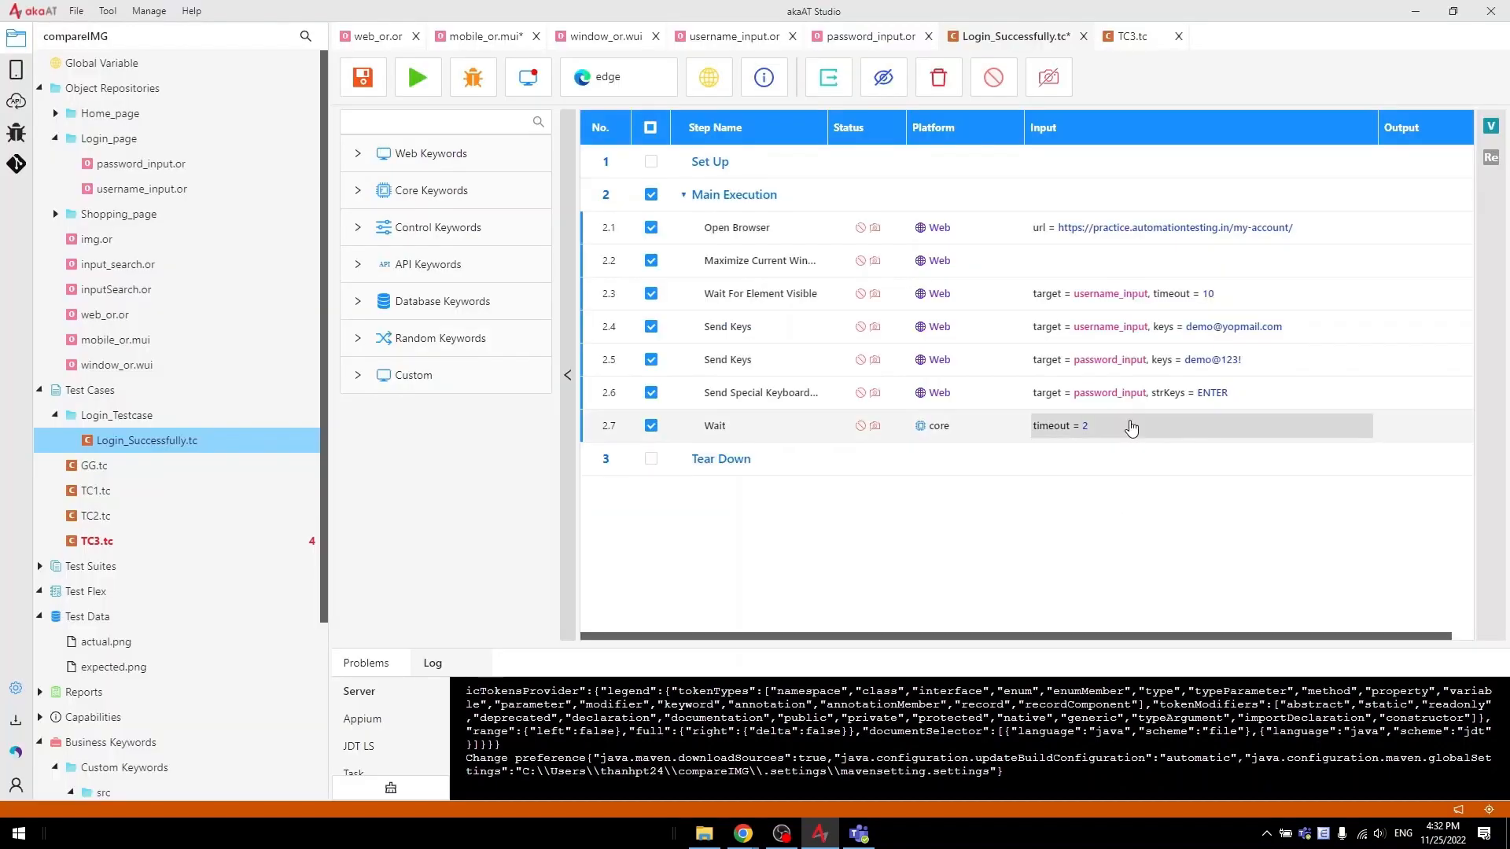
{"action": "left_click", "coordinate": [363, 79]}
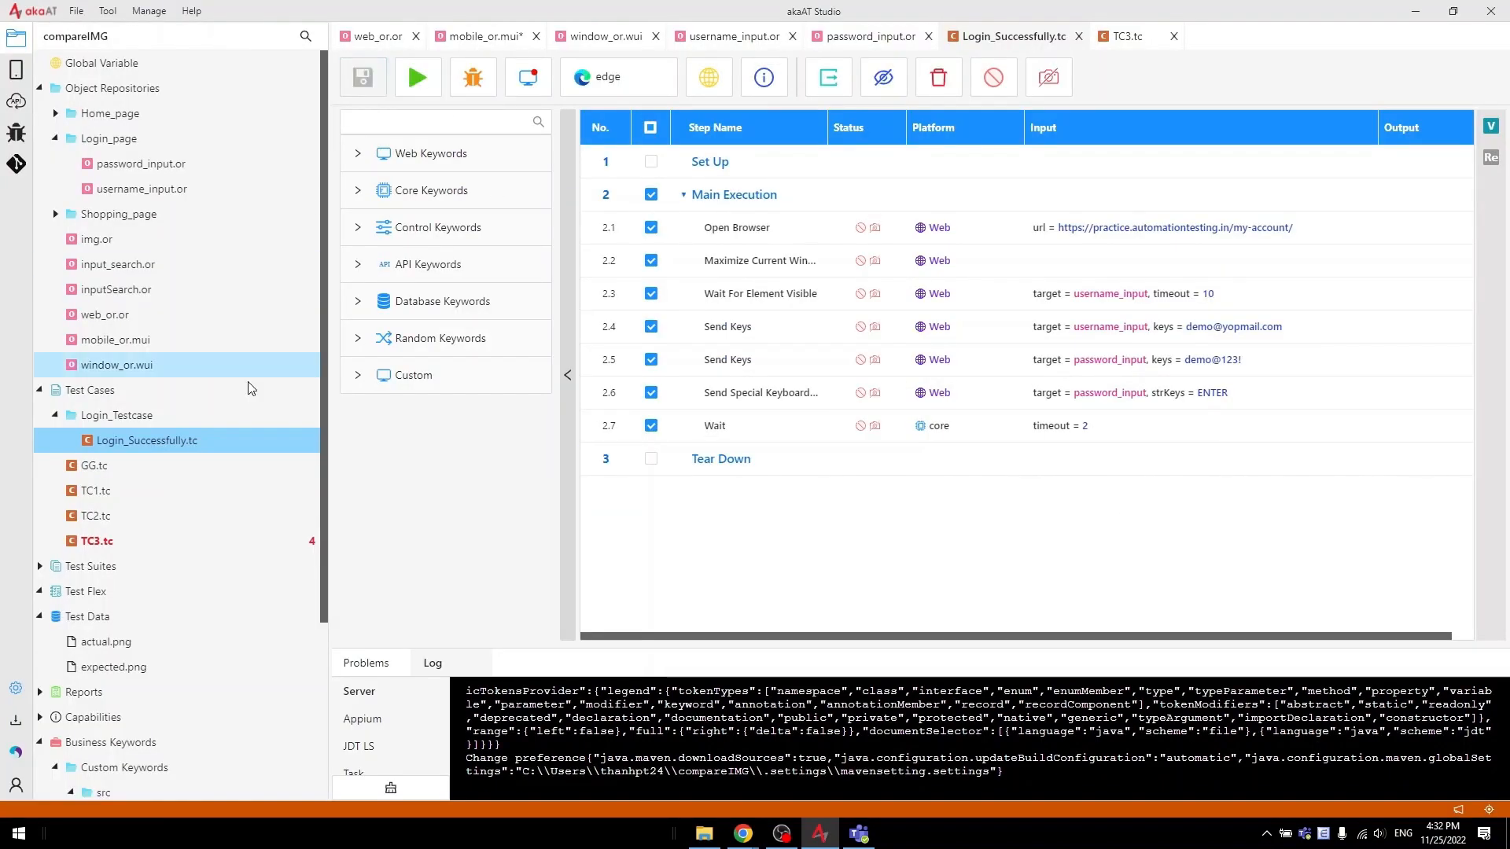
Choose the chrome capability as the test browser and run the Login_Successfully test case
{"action": "left_click", "coordinate": [615, 88]}
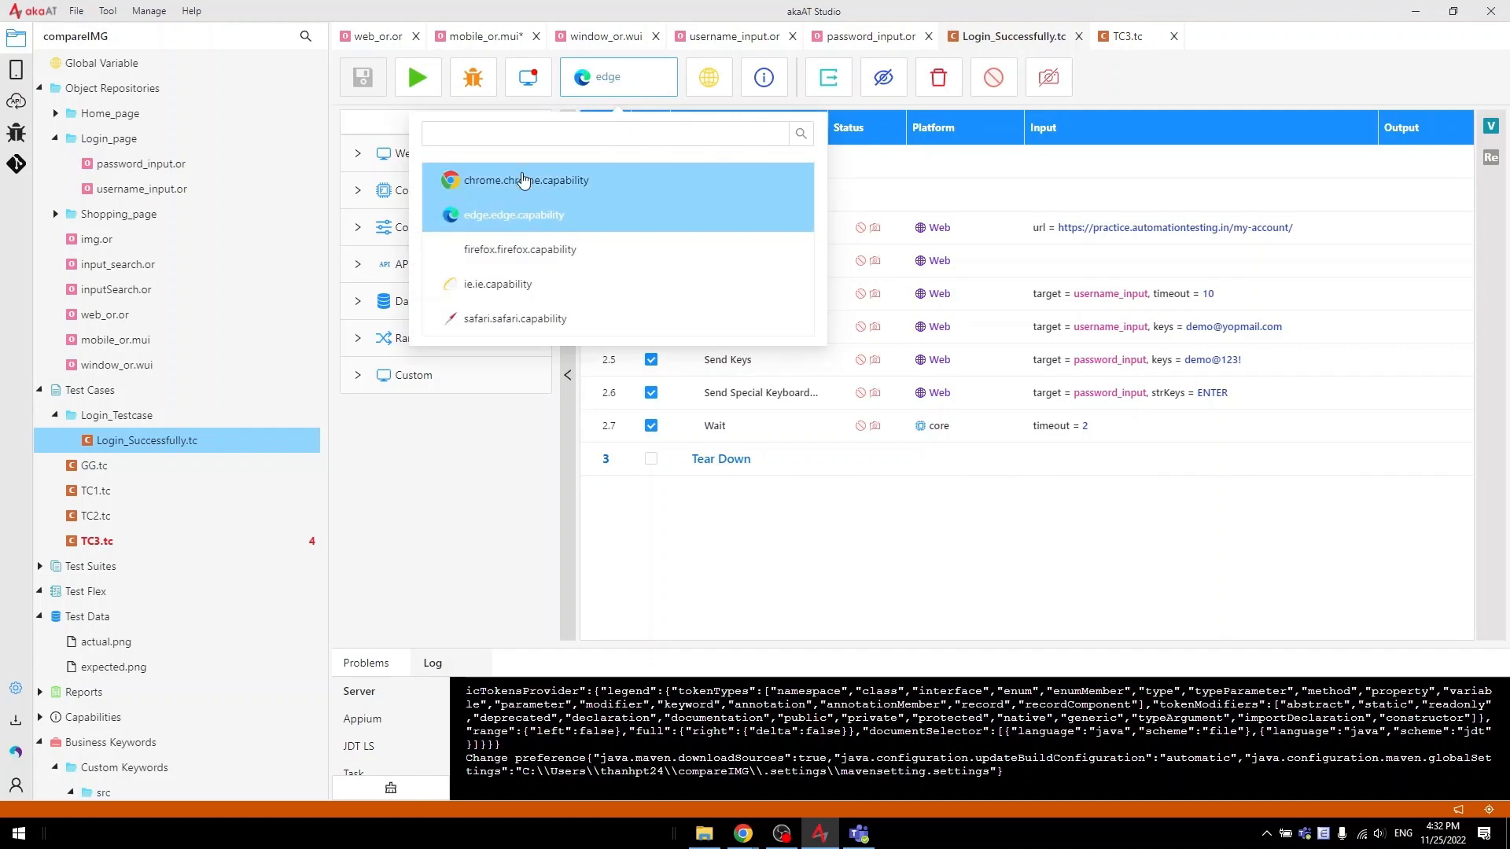
{"action": "left_click", "coordinate": [503, 178]}
{"action": "left_click", "coordinate": [417, 77]}
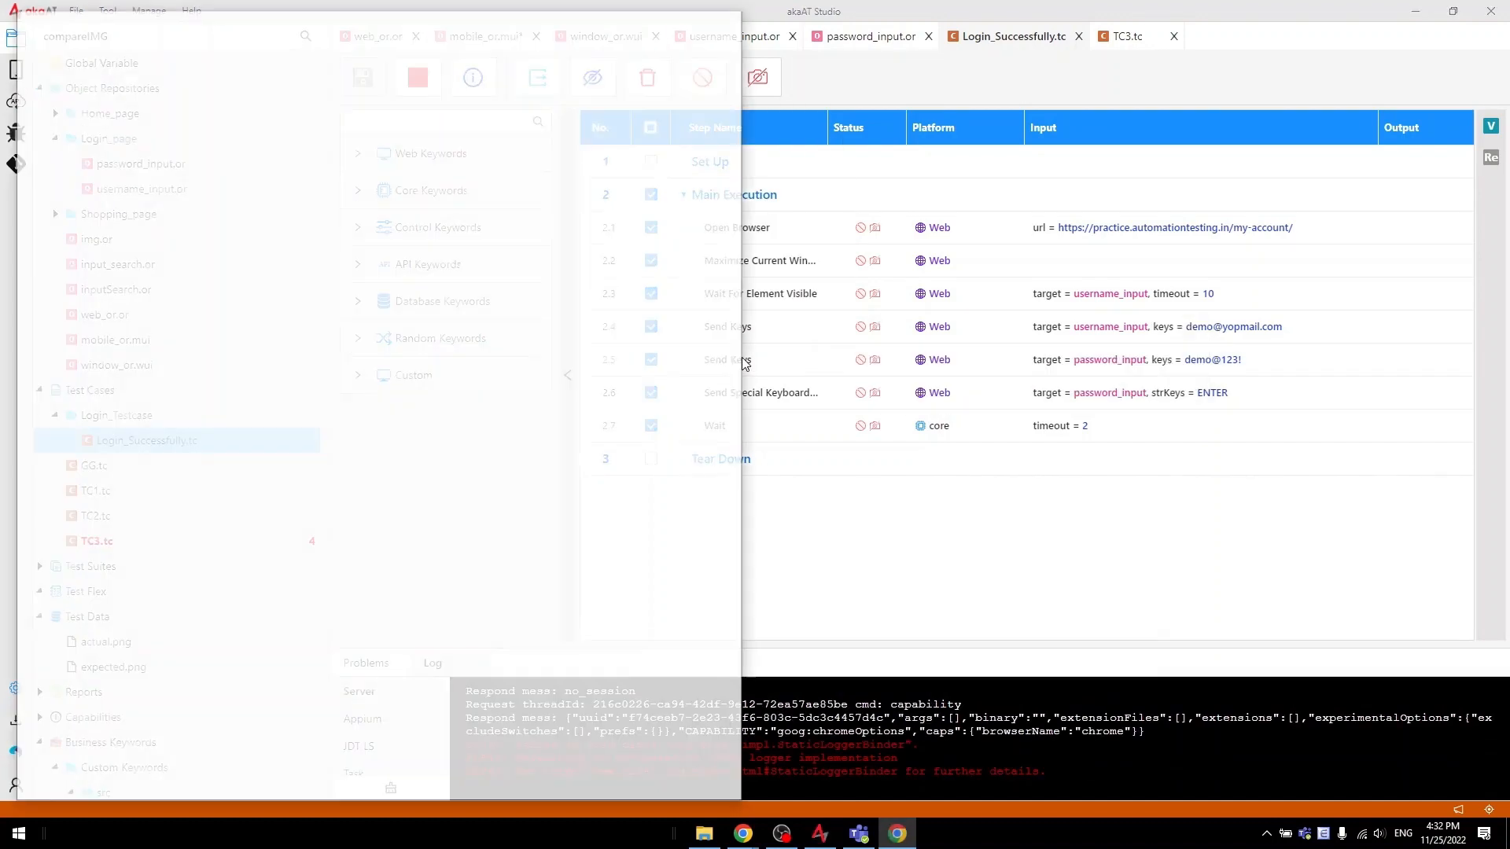